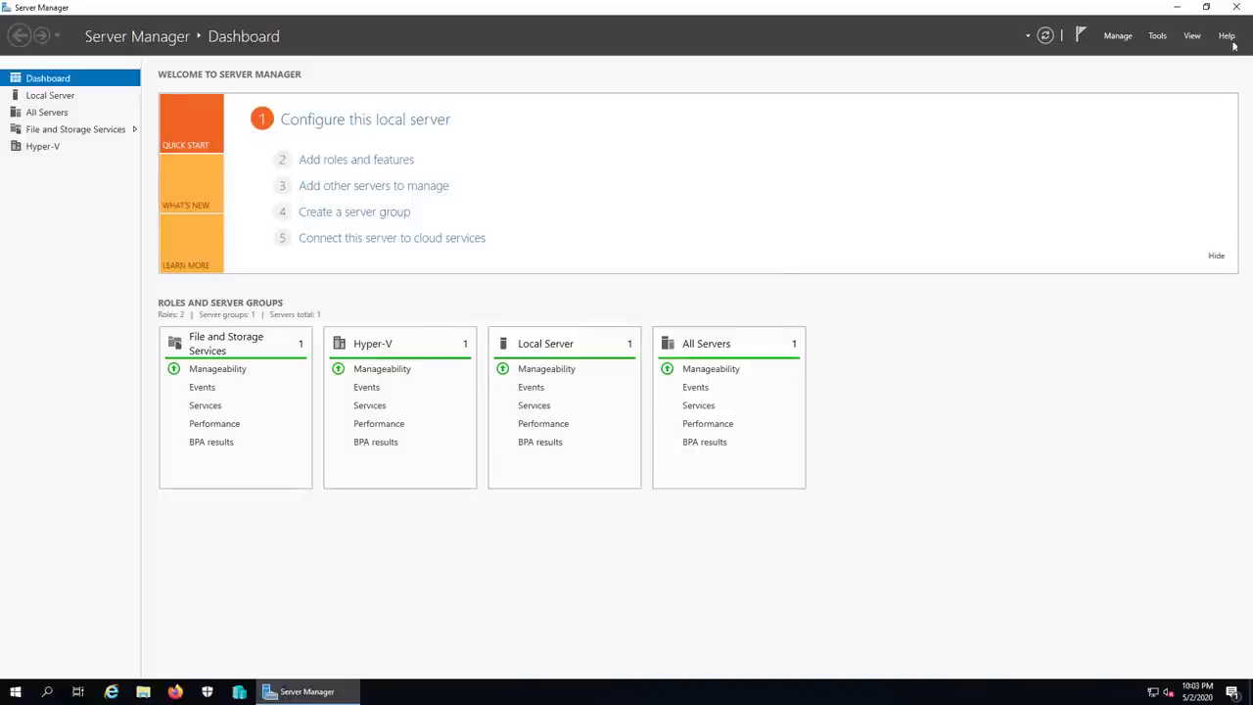
# Step: Open the 16_dhcp diagram from VHD (E:) > MCSA2019_MAP in Paint, then minimize it
pyautogui.click(1176, 7)
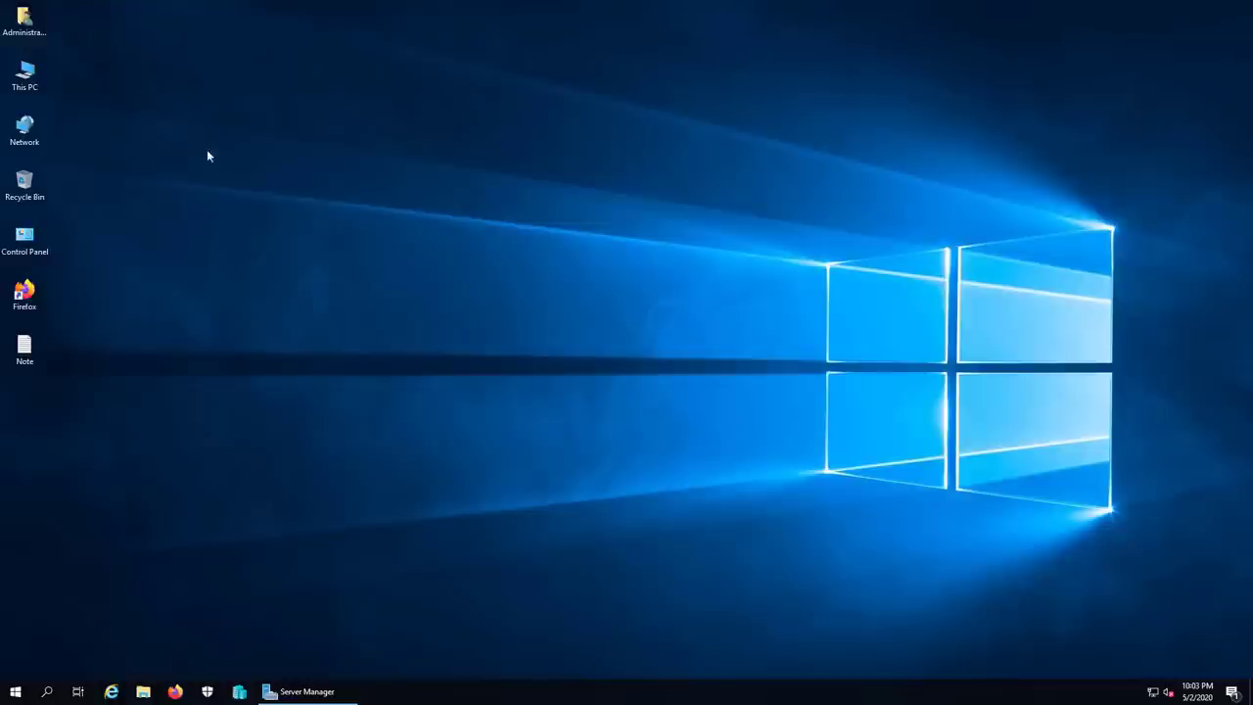
pyautogui.doubleClick(35, 93)
pyautogui.doubleClick(400, 389)
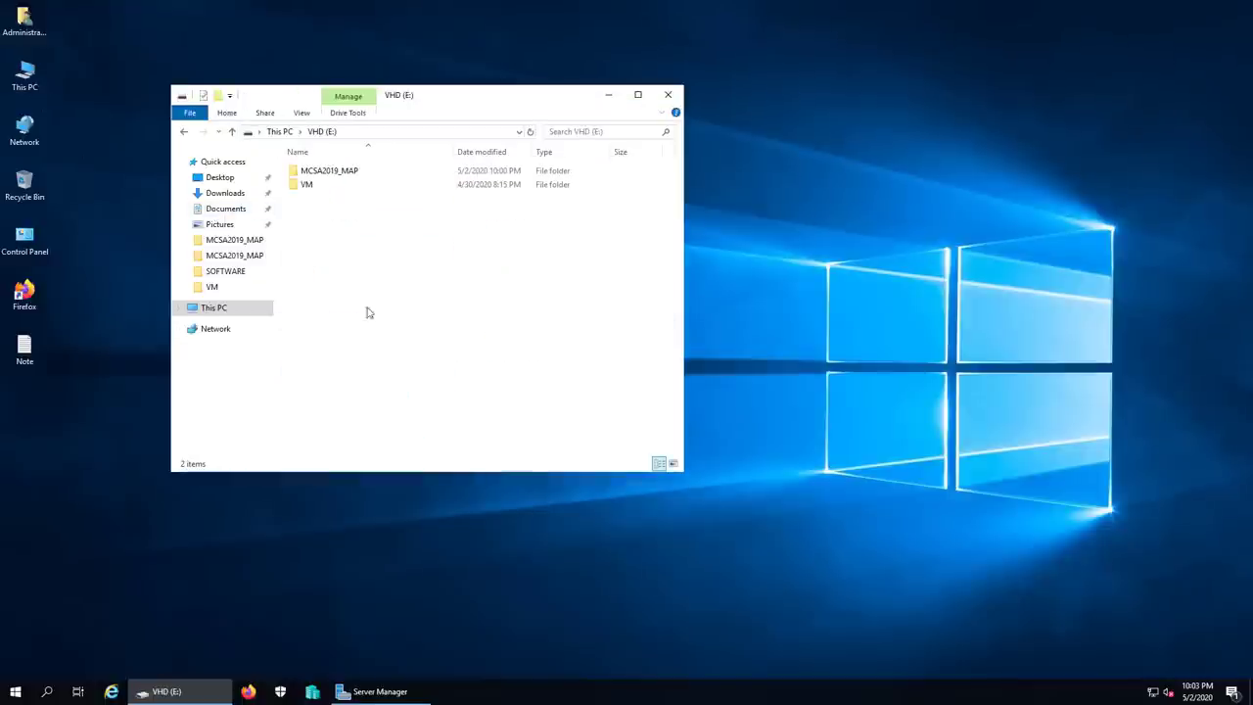
pyautogui.doubleClick(329, 173)
pyautogui.doubleClick(333, 378)
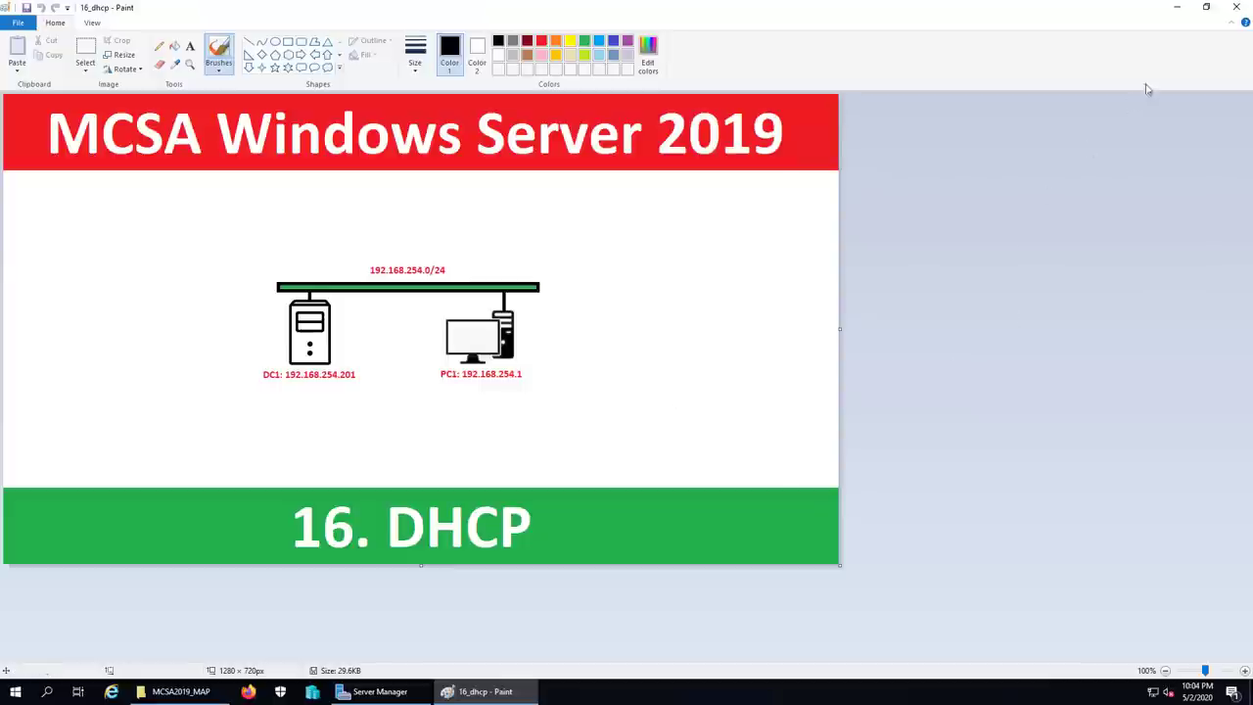
pyautogui.click(1181, 10)
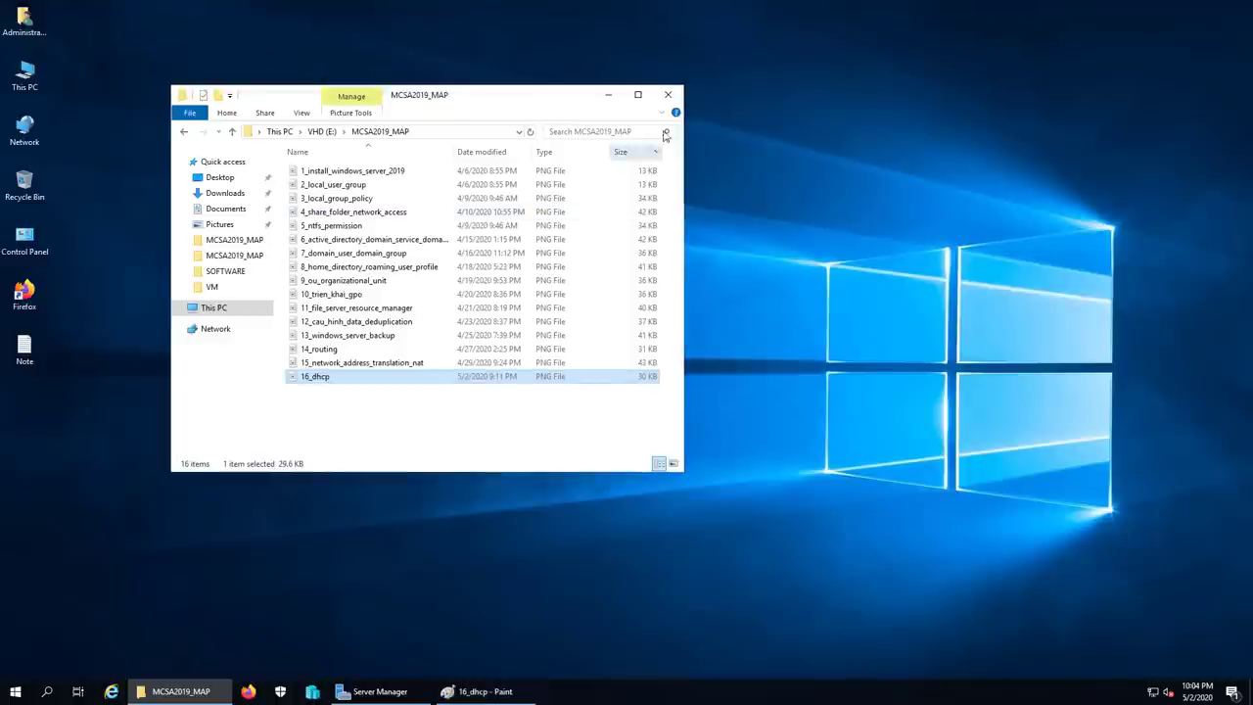
# Step: Revert the vietcloud-dc1 virtual machine to its previous checkpoint
pyautogui.click(667, 96)
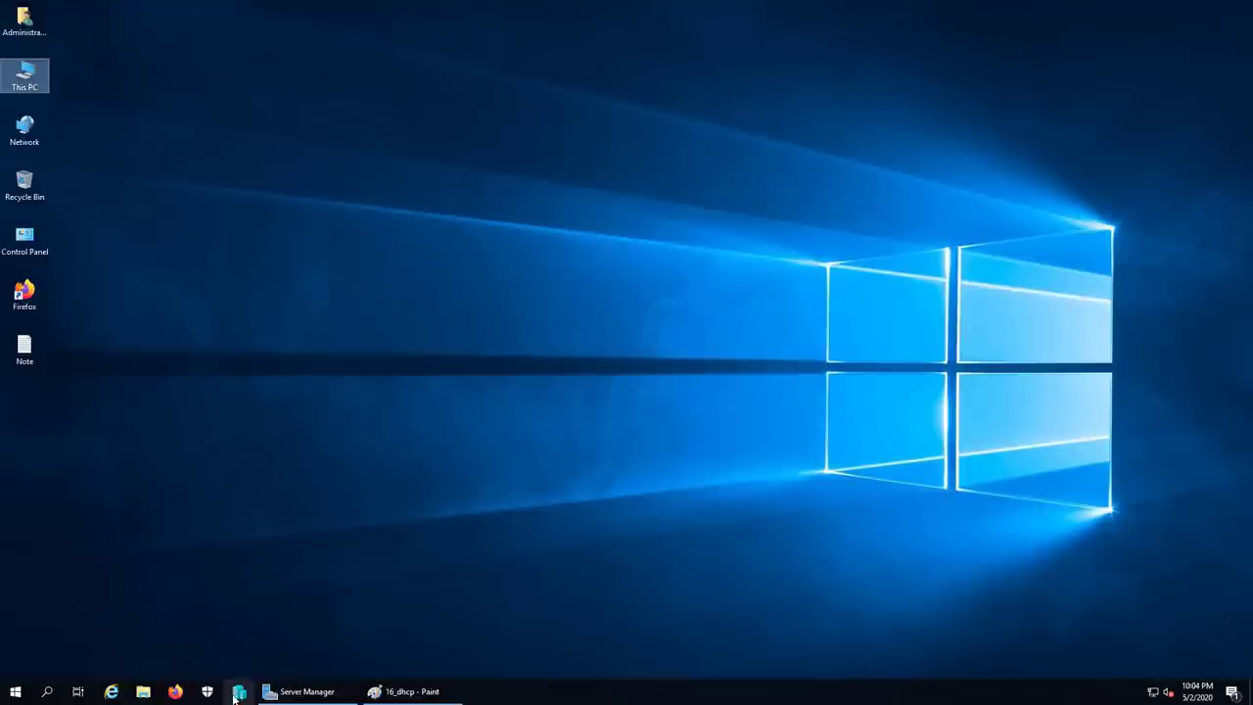
pyautogui.click(378, 457)
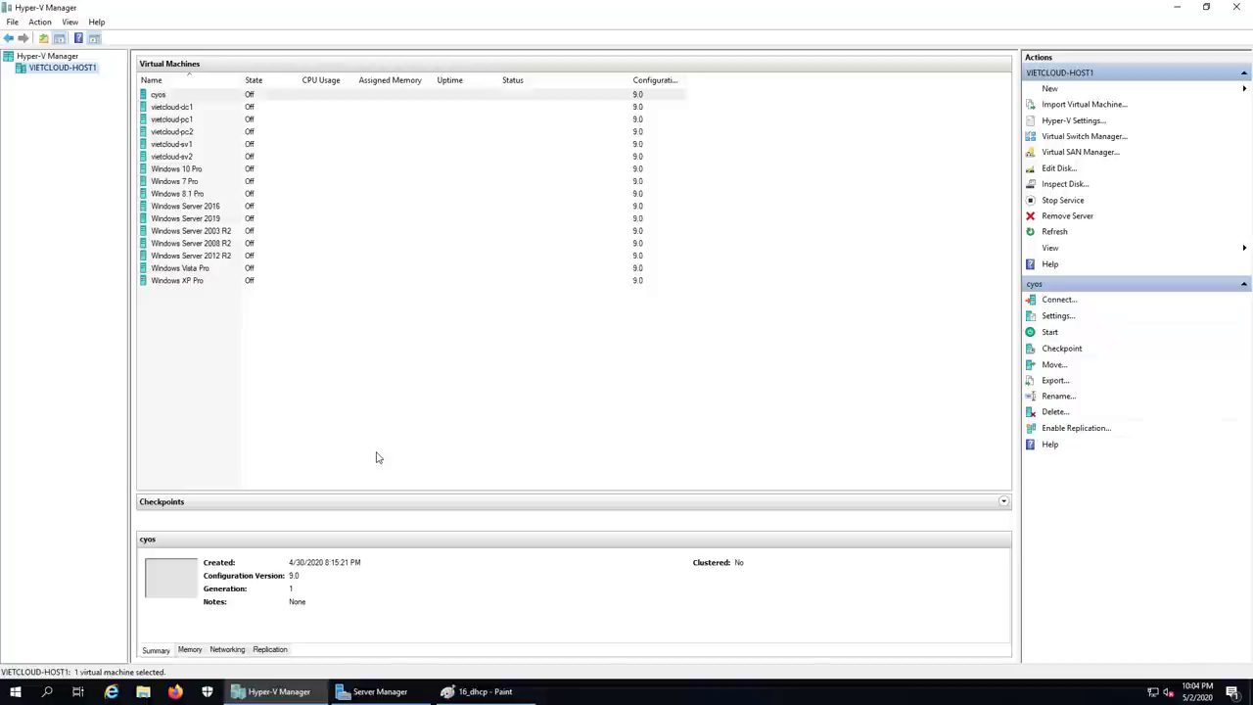
pyautogui.click(185, 107)
pyautogui.rightClick(186, 108)
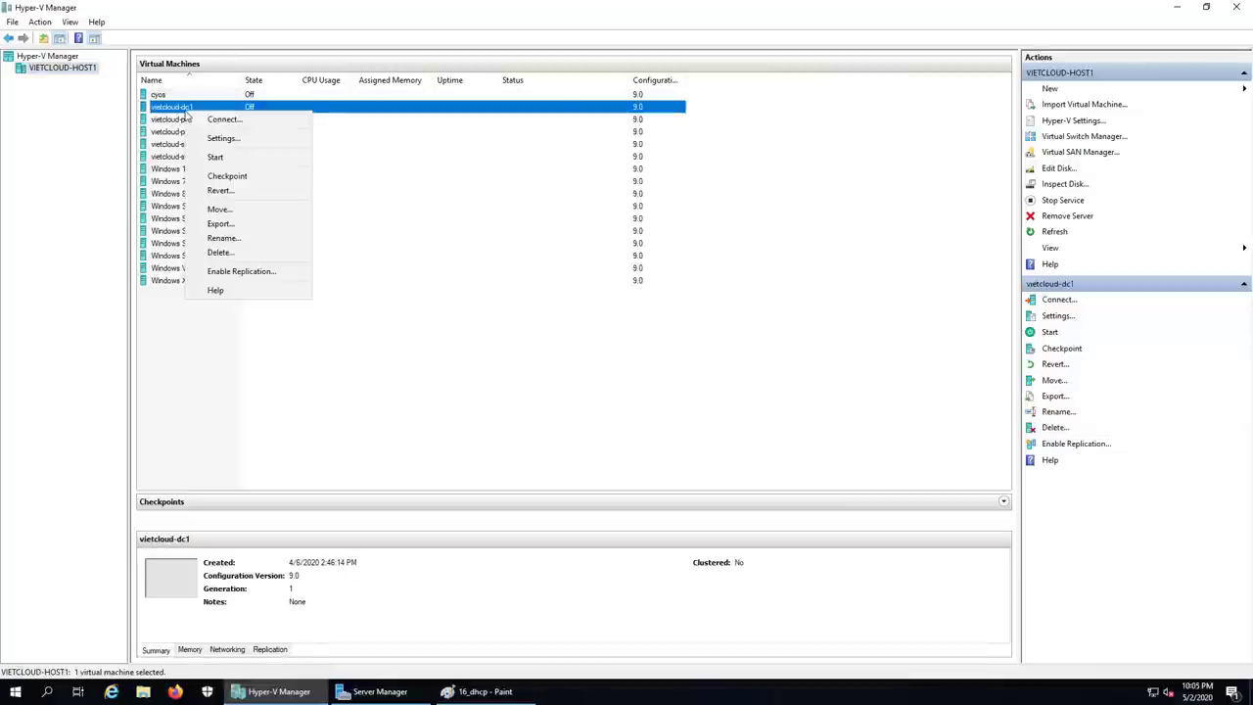
pyautogui.click(240, 192)
pyautogui.click(643, 354)
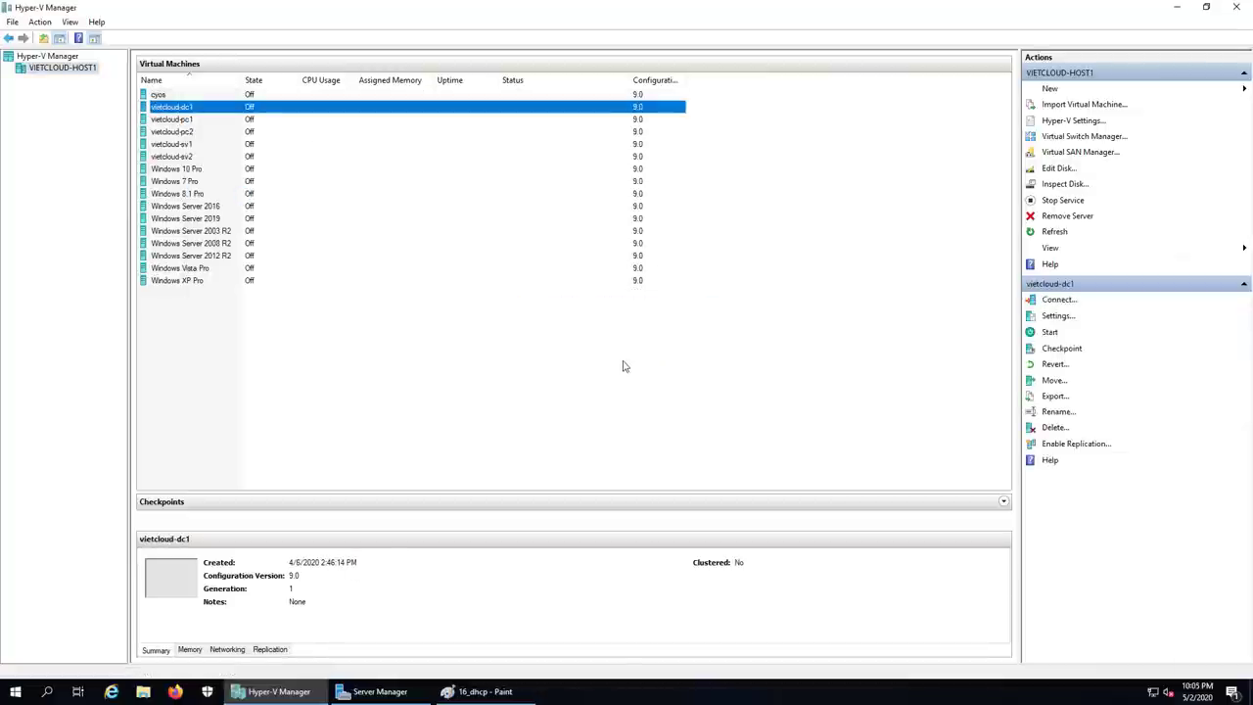
# Step: Revert the vietcloud-pc1 virtual machine to its previous checkpoint
pyautogui.click(179, 122)
pyautogui.rightClick(178, 125)
pyautogui.click(227, 204)
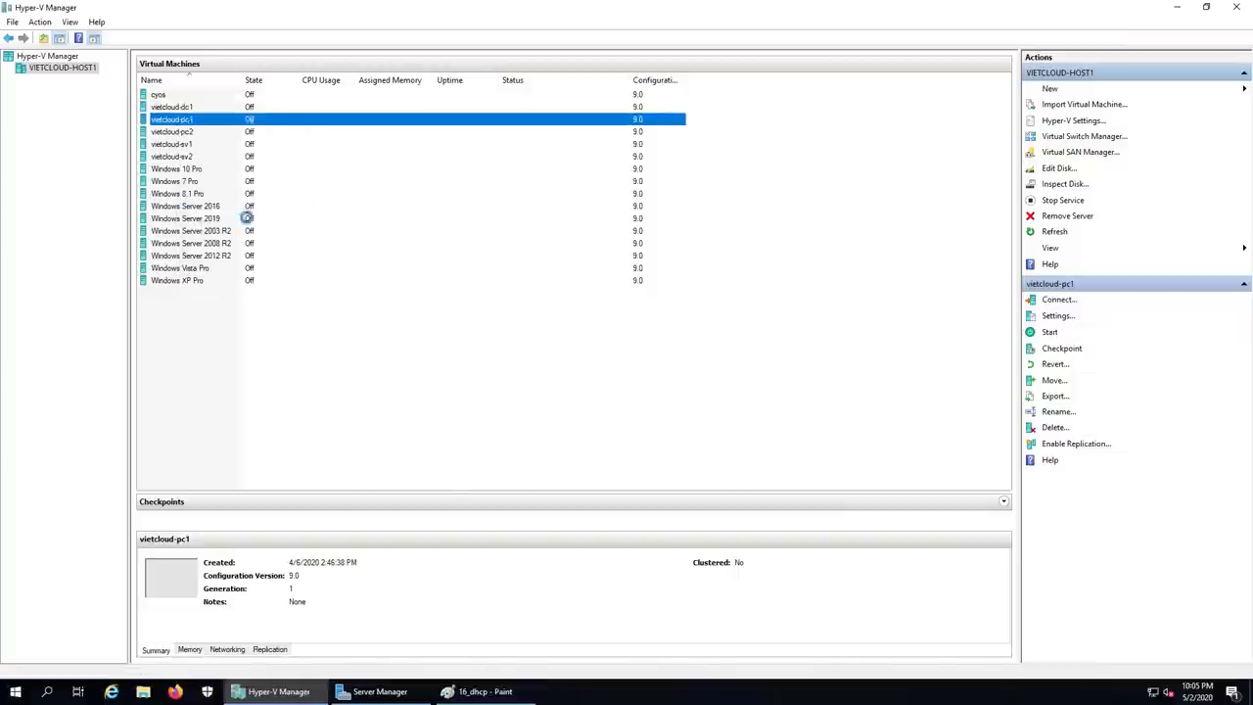
pyautogui.click(647, 355)
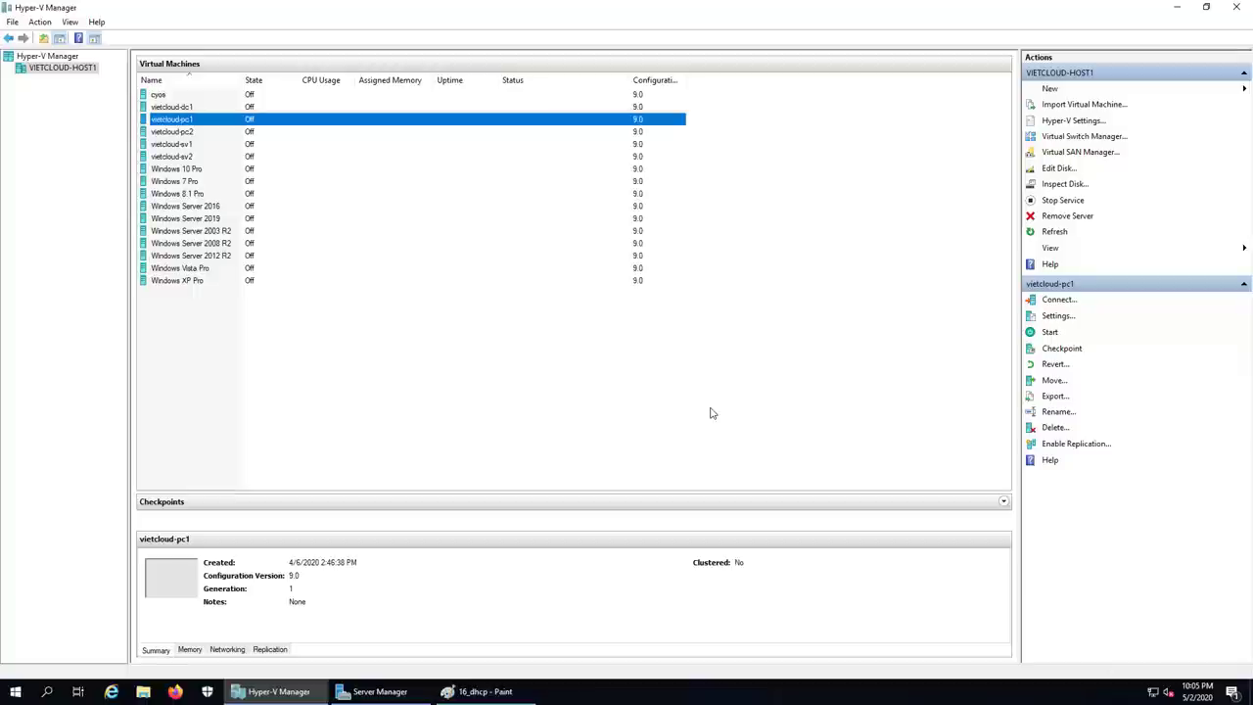
pyautogui.click(178, 110)
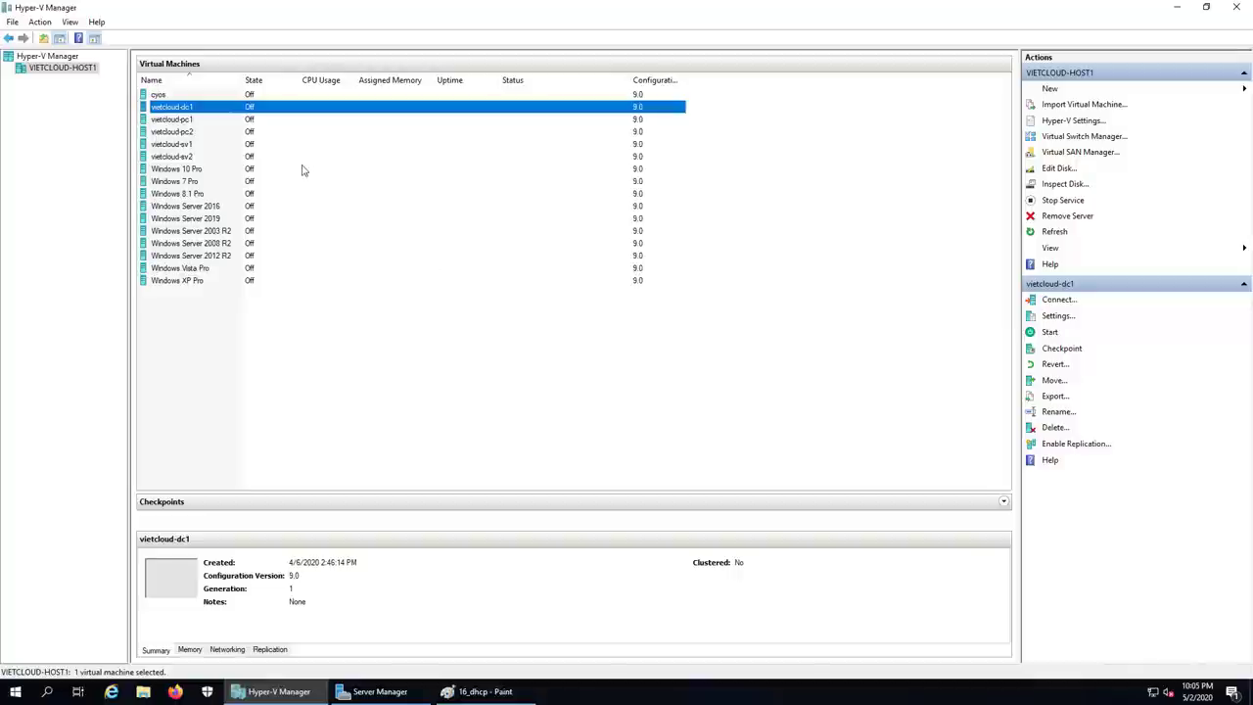
# Step: Start vietcloud-dc1, then vietcloud-pc1, and check dc1's running status
pyautogui.rightClick(217, 116)
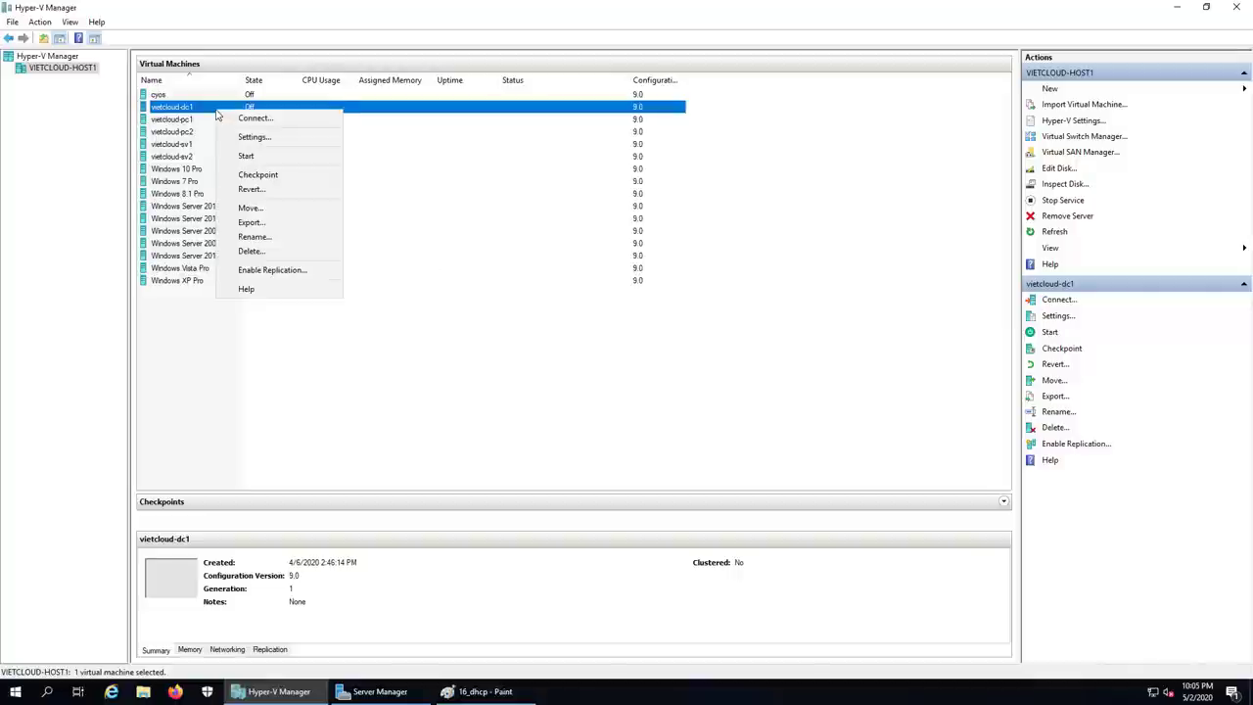
pyautogui.click(256, 156)
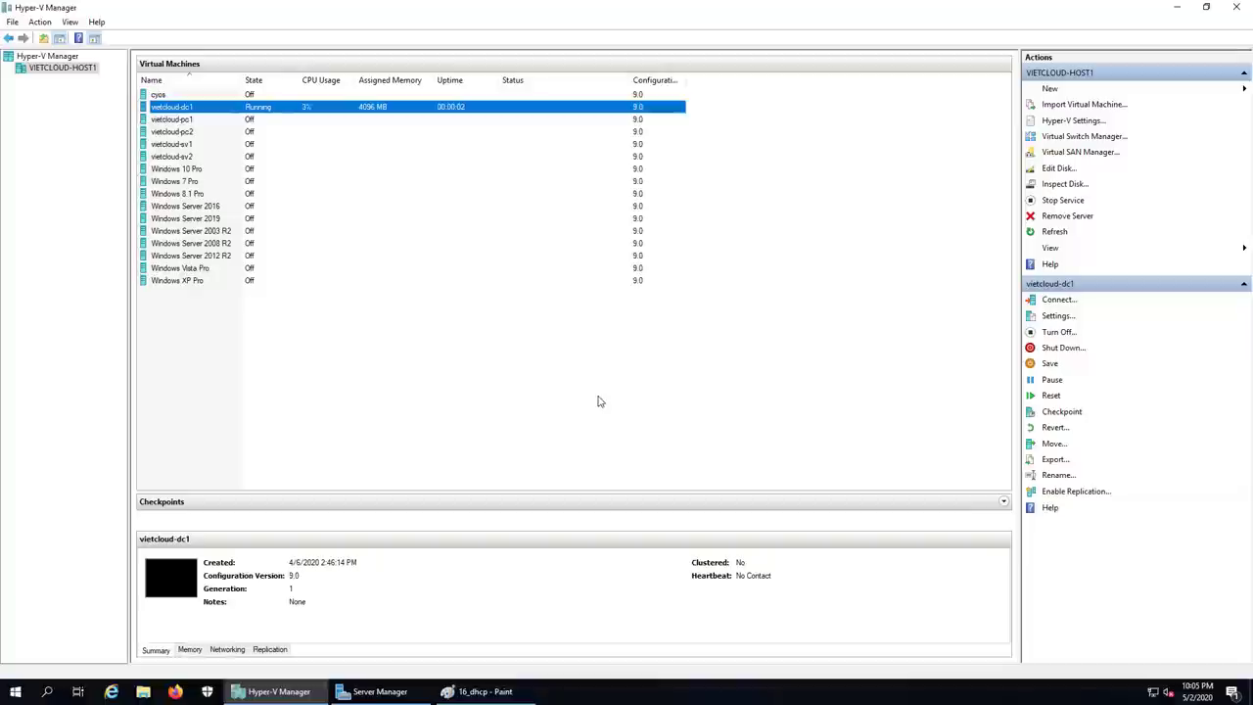
pyautogui.click(158, 122)
pyautogui.rightClick(158, 126)
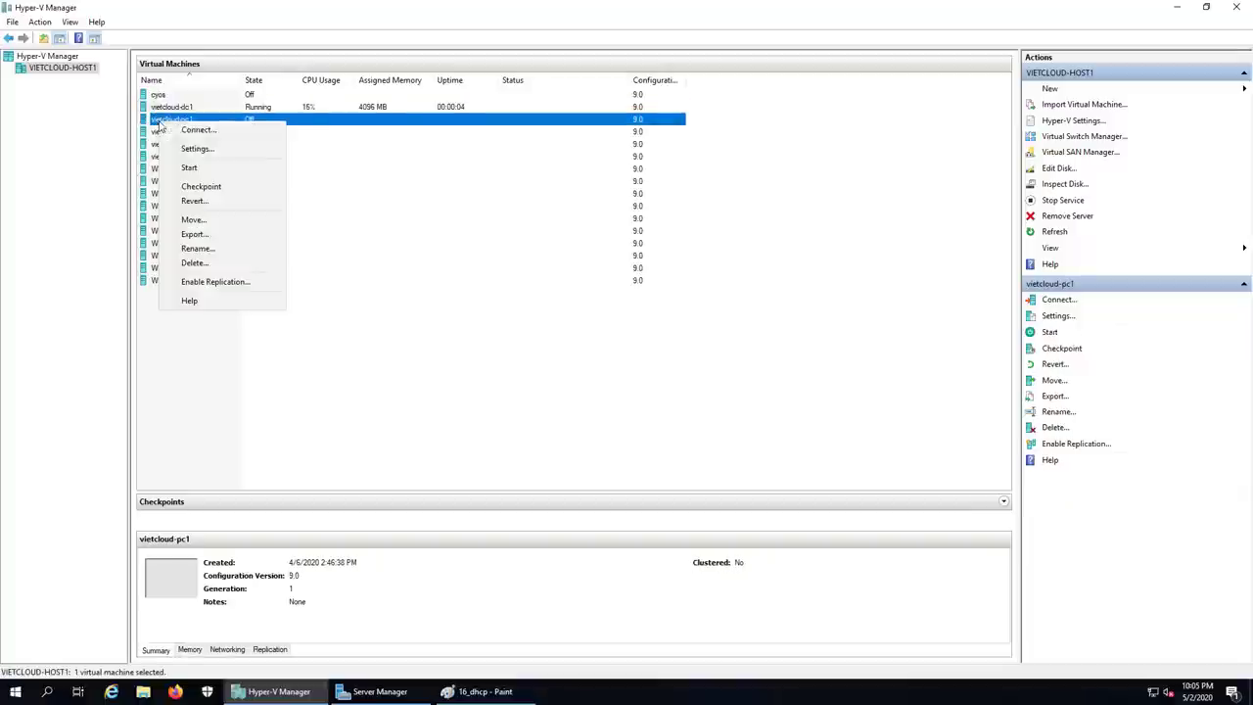
pyautogui.click(188, 167)
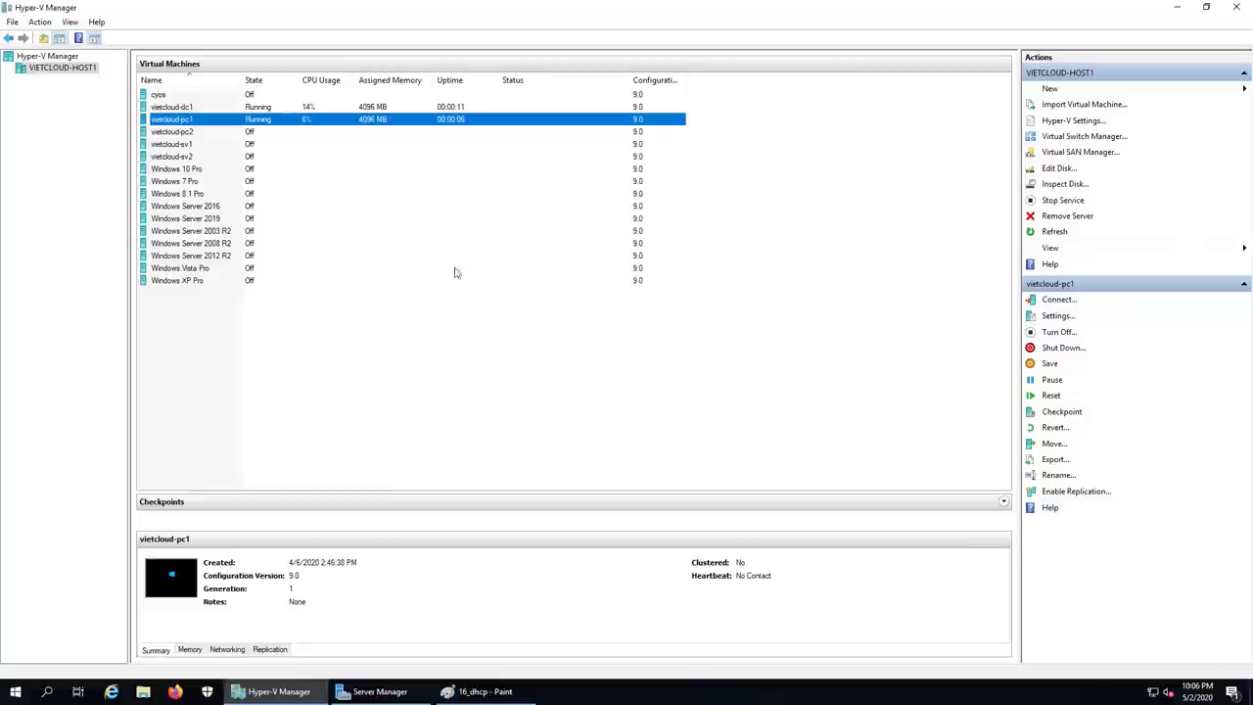
pyautogui.click(186, 106)
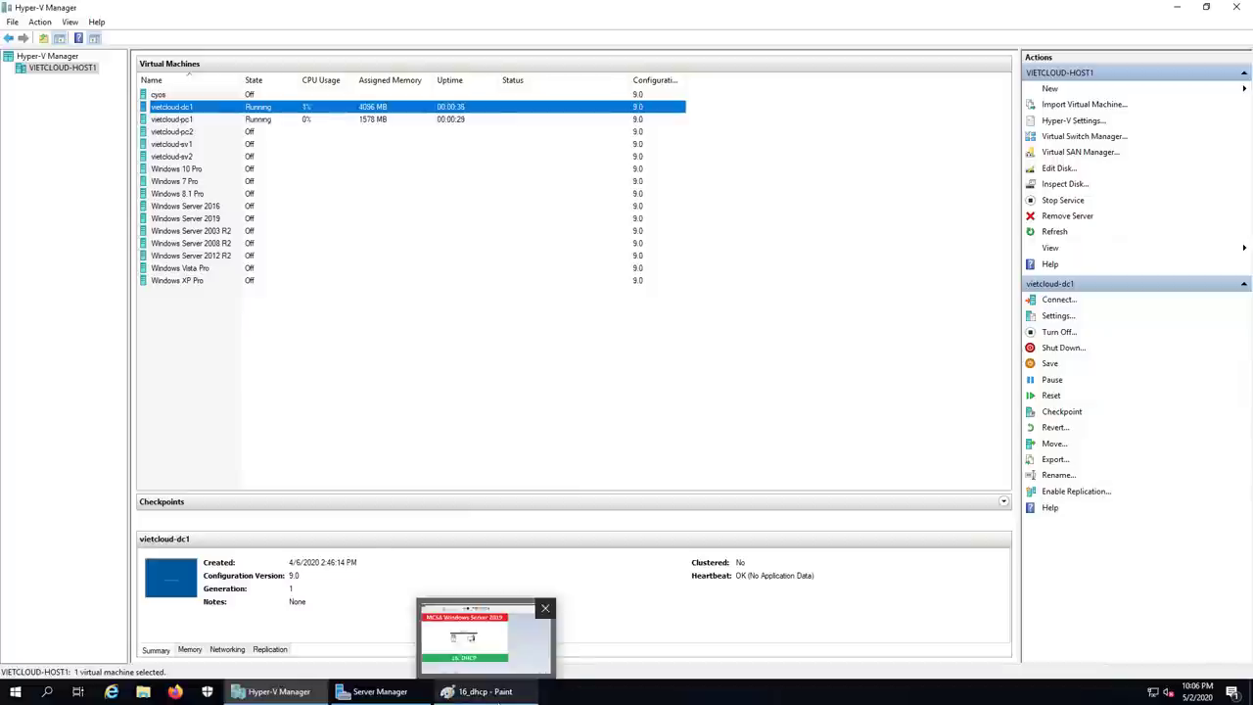
# Step: Clear the desktop Note file and type the heading '1. Cai dat va cau hinh DHCP Server'
pyautogui.click(1176, 8)
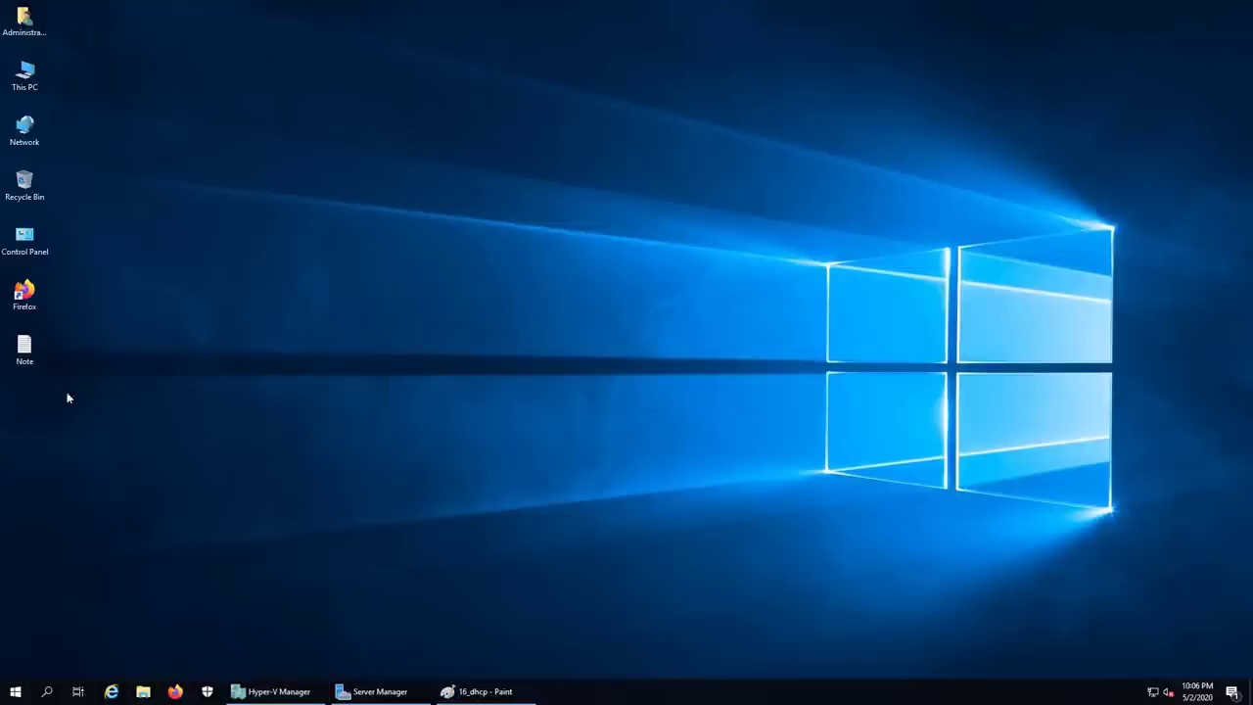
pyautogui.doubleClick(25, 349)
pyautogui.moveTo(360, 195); pyautogui.dragTo(131, 178)
pyautogui.hotkey('ctrl', 'a')
pyautogui.press('Delete')
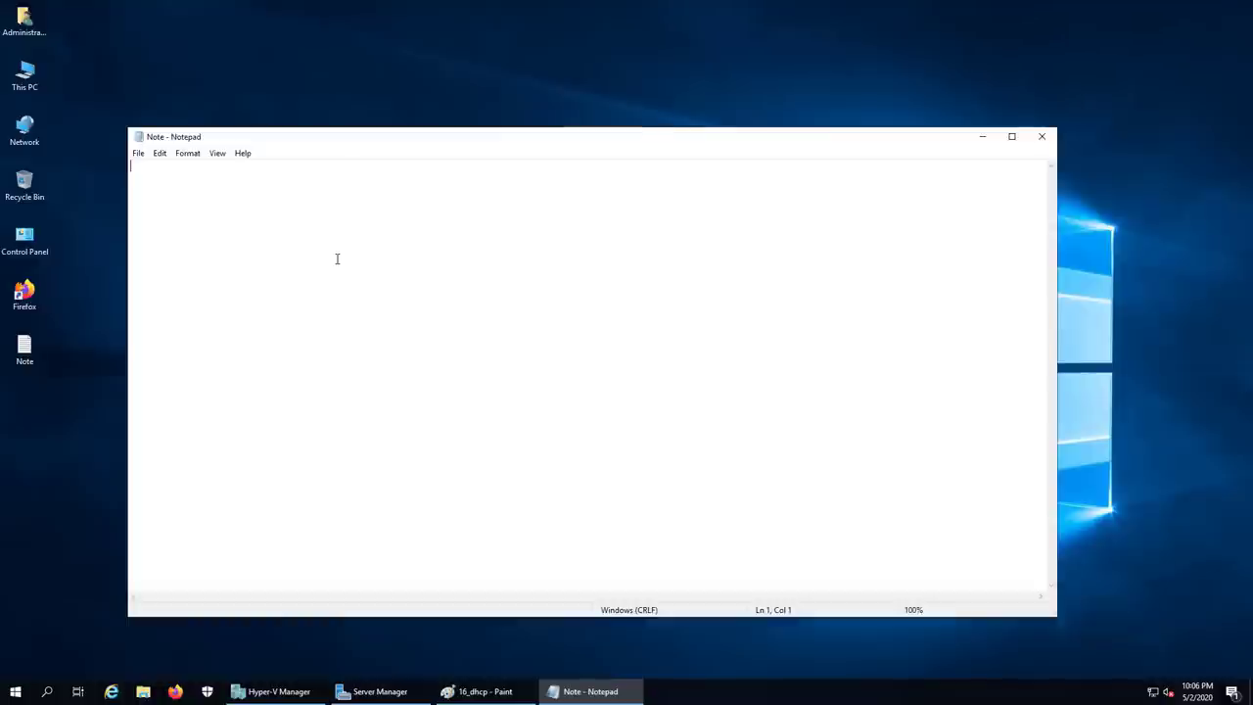
pyautogui.write('1. Cai dat va cau hinh DHC')
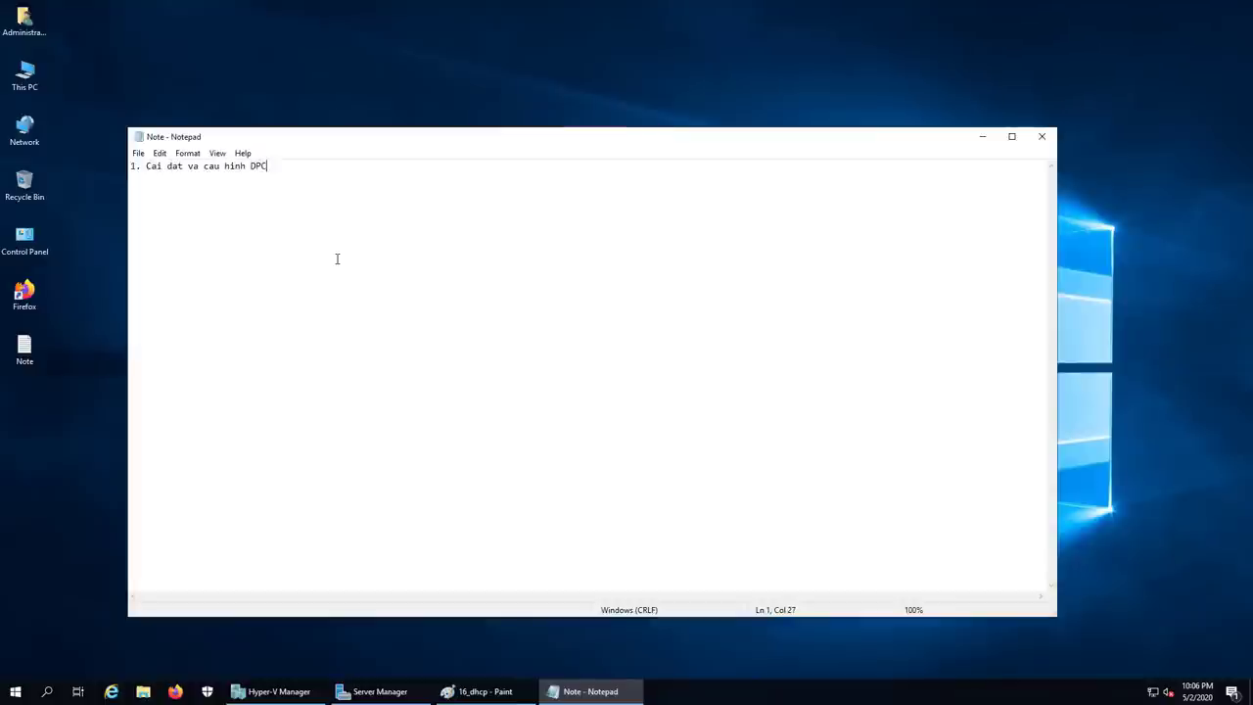
pyautogui.press('BackSpace')
pyautogui.press('BackSpace')
pyautogui.write('HCP Server')
pyautogui.press('Return')
# Step: Sign in to vietcloud-dc1's console with the administrator password, then minimize it
pyautogui.click(319, 685)
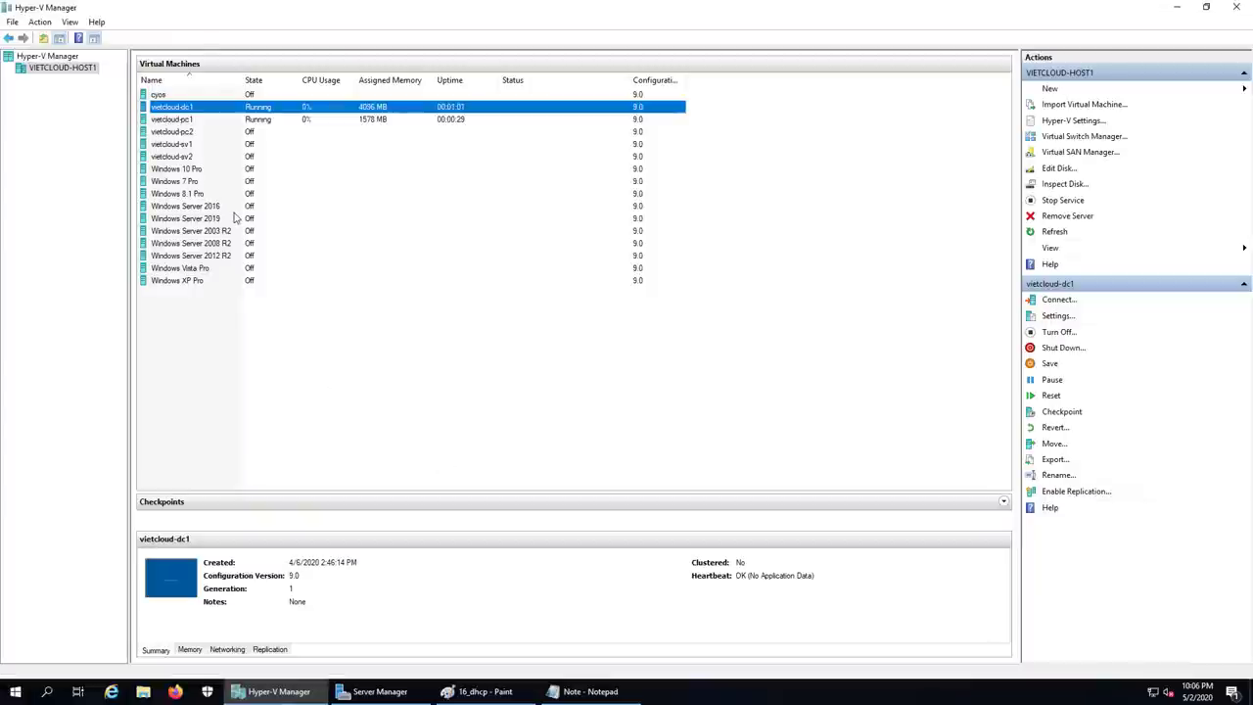
pyautogui.doubleClick(186, 110)
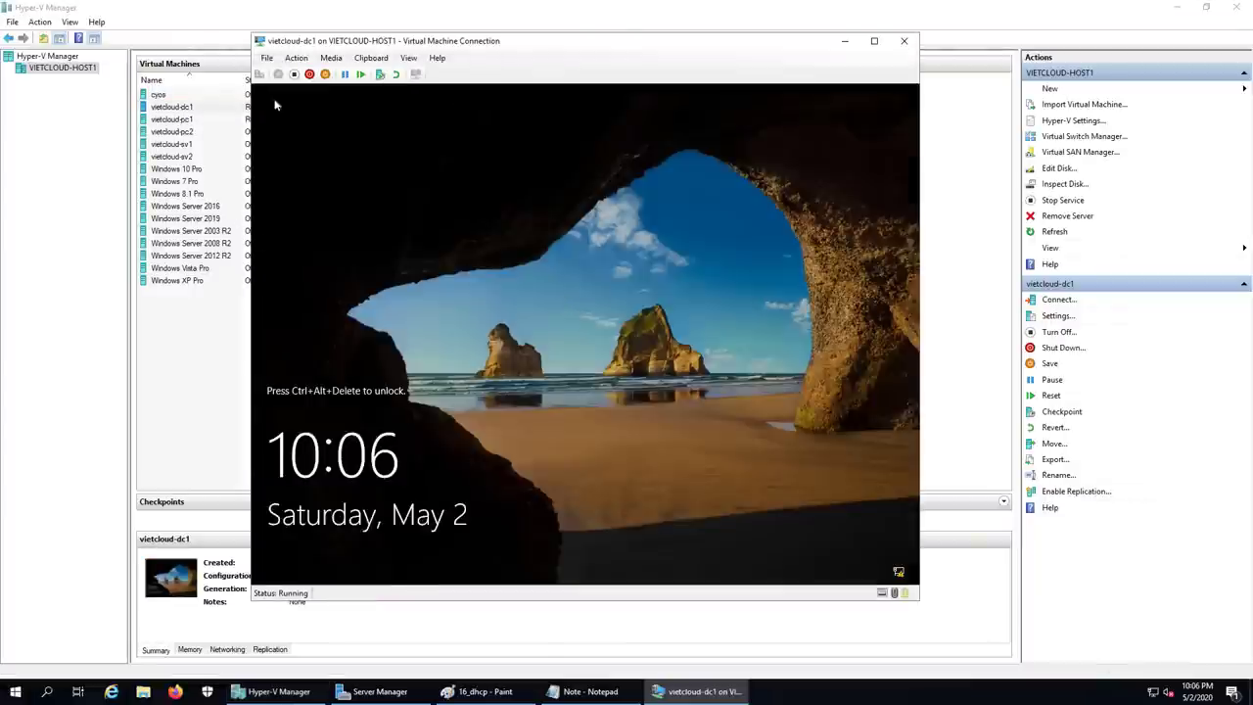
pyautogui.click(259, 75)
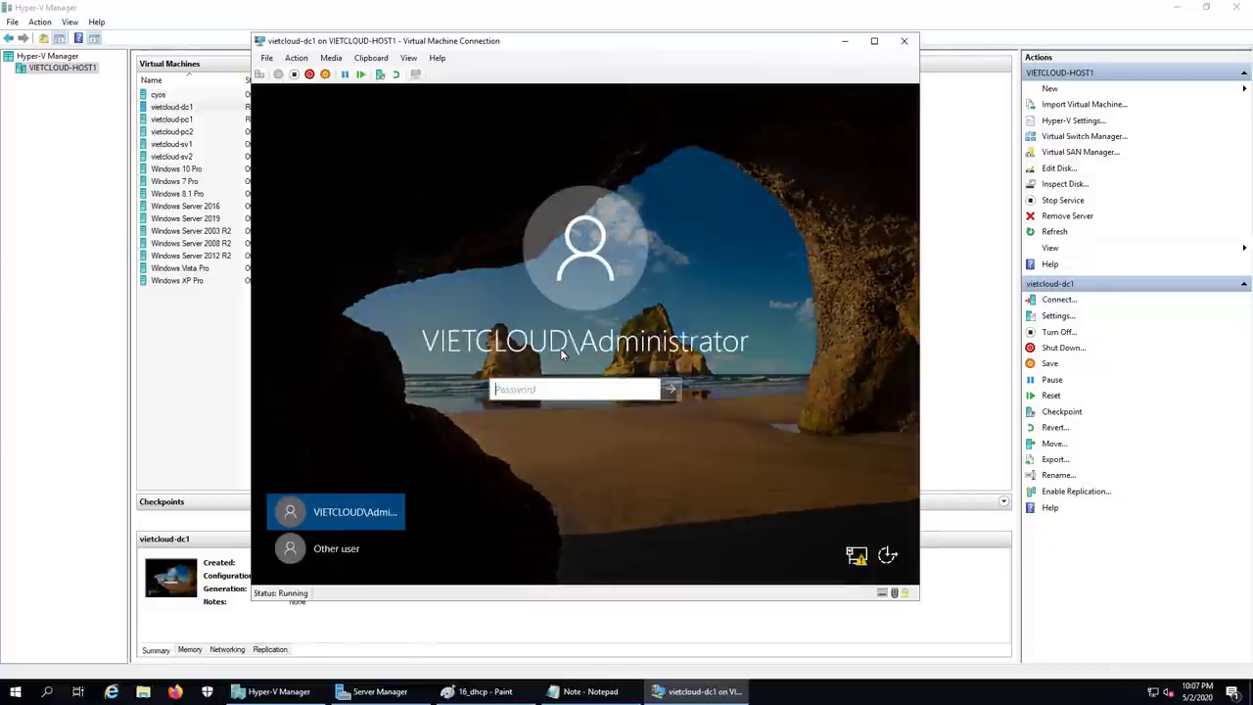
pyautogui.write('••••••••••••')
pyautogui.press('Return')
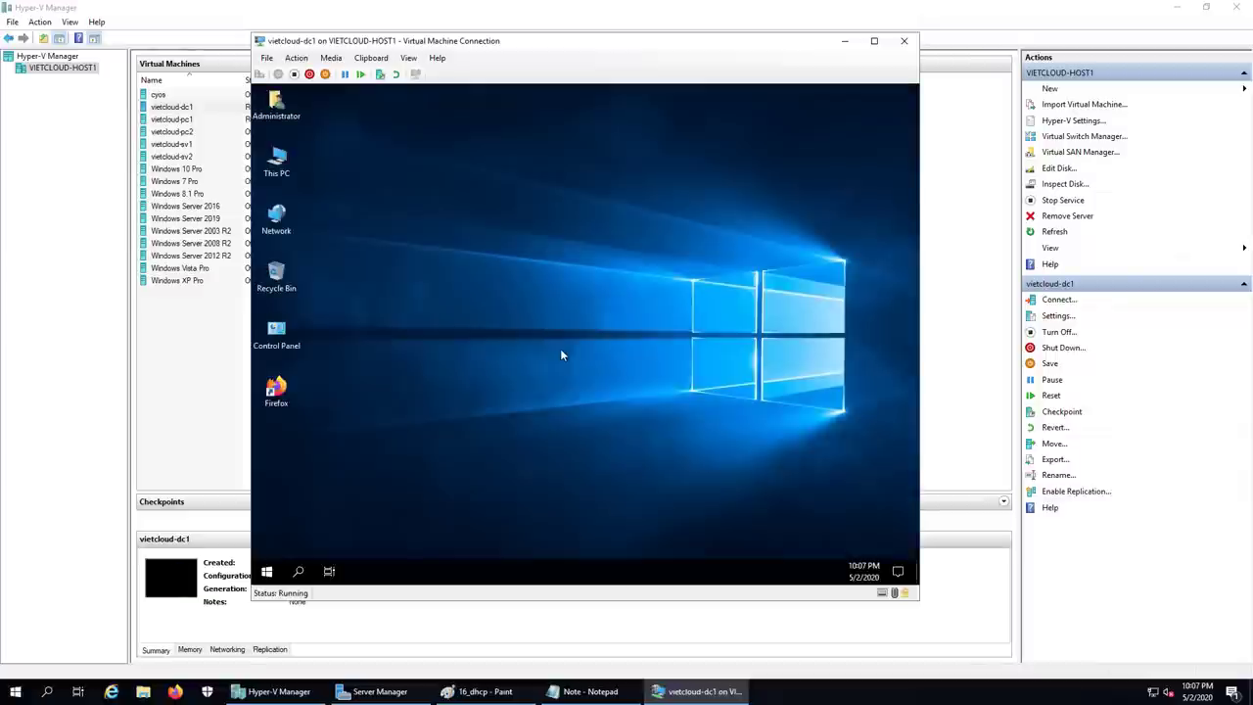
pyautogui.click(845, 42)
# Step: Sign in to vietcloud-pc1 as Other user with the domain administrator account and password
pyautogui.click(181, 119)
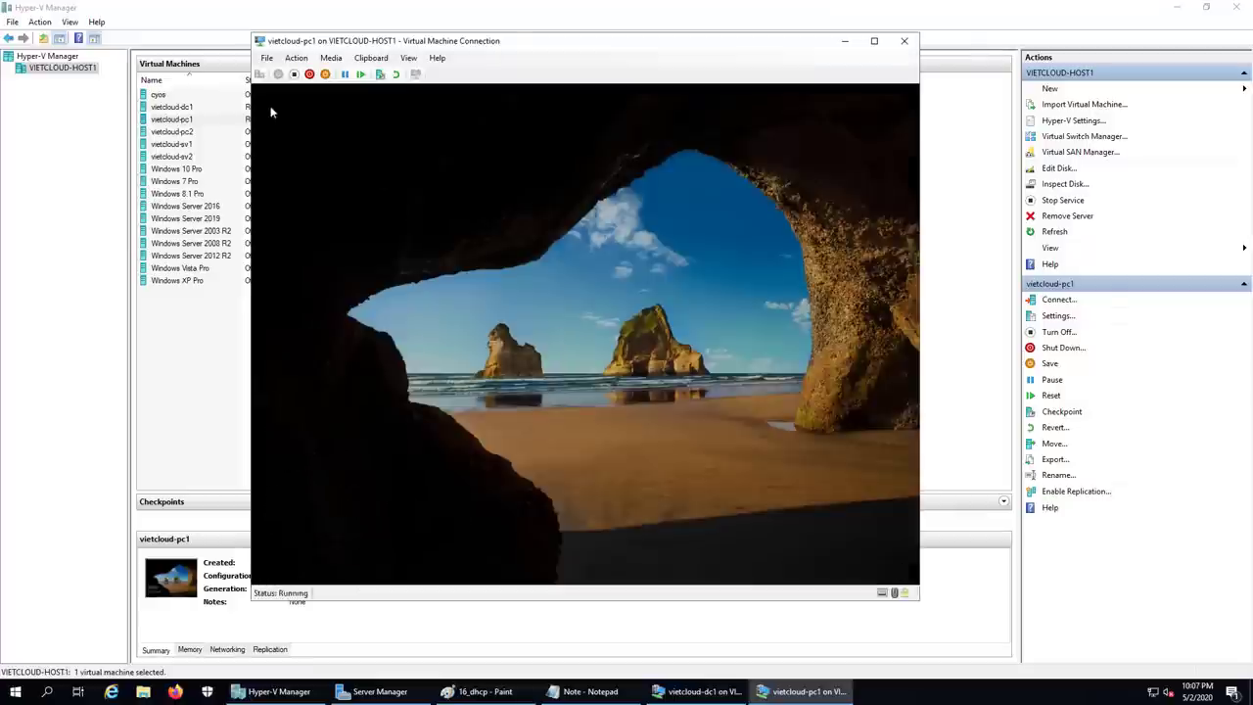
pyautogui.click(271, 112)
pyautogui.click(316, 548)
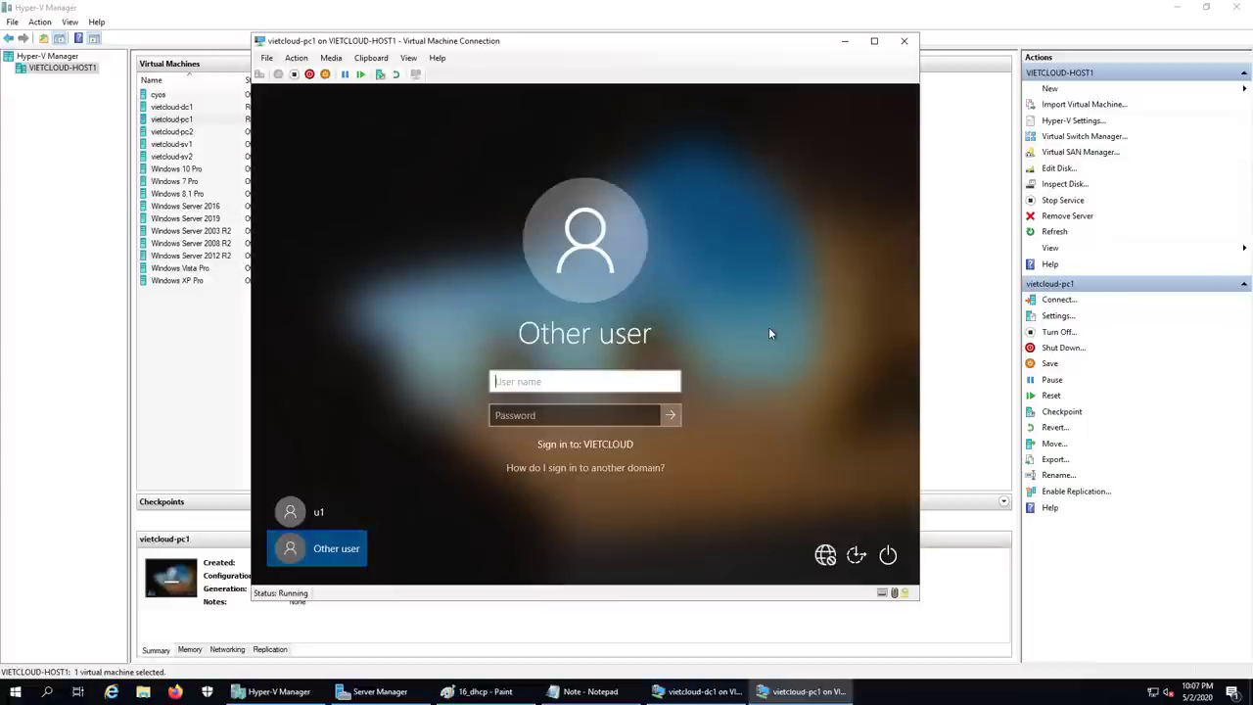
pyautogui.write('vietcloud\\ad')
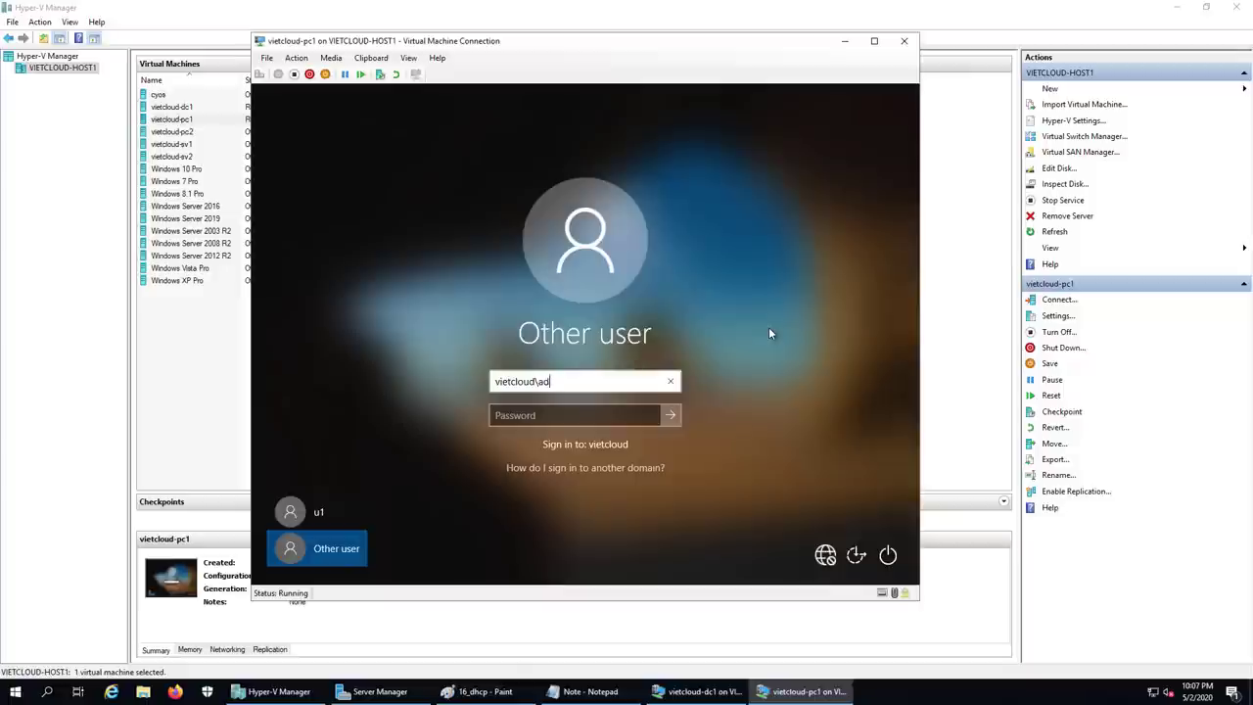
pyautogui.write('ministrator')
pyautogui.press('Tab')
pyautogui.write('1234')
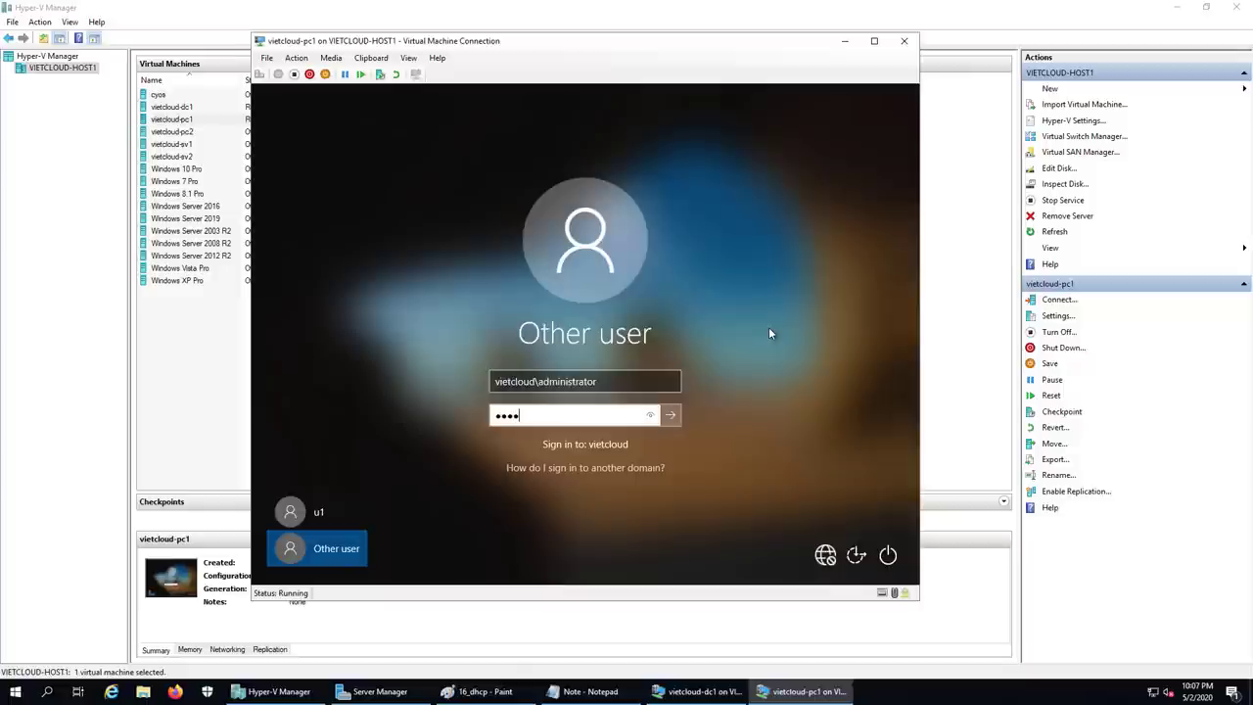
pyautogui.press('BackSpace')
pyautogui.press('BackSpace')
pyautogui.press('BackSpace')
pyautogui.press('BackSpace')
pyautogui.write('Abc@123')
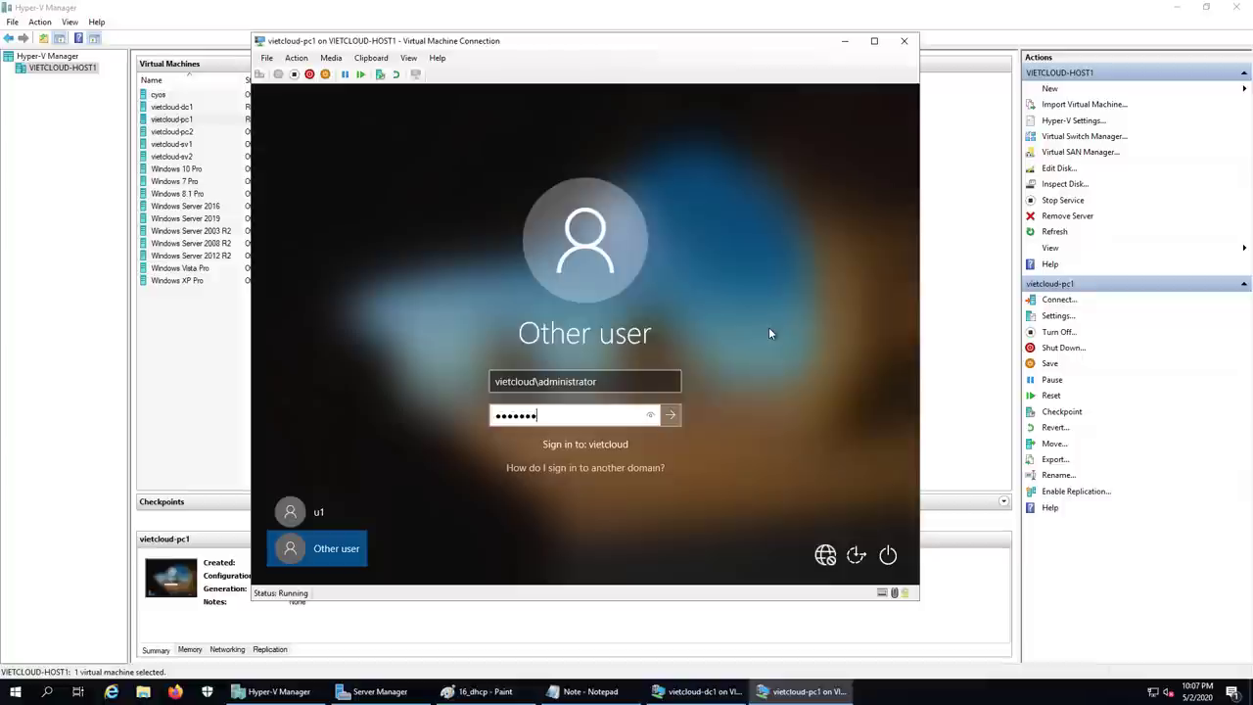
pyautogui.write('45678')
pyautogui.press('Return')
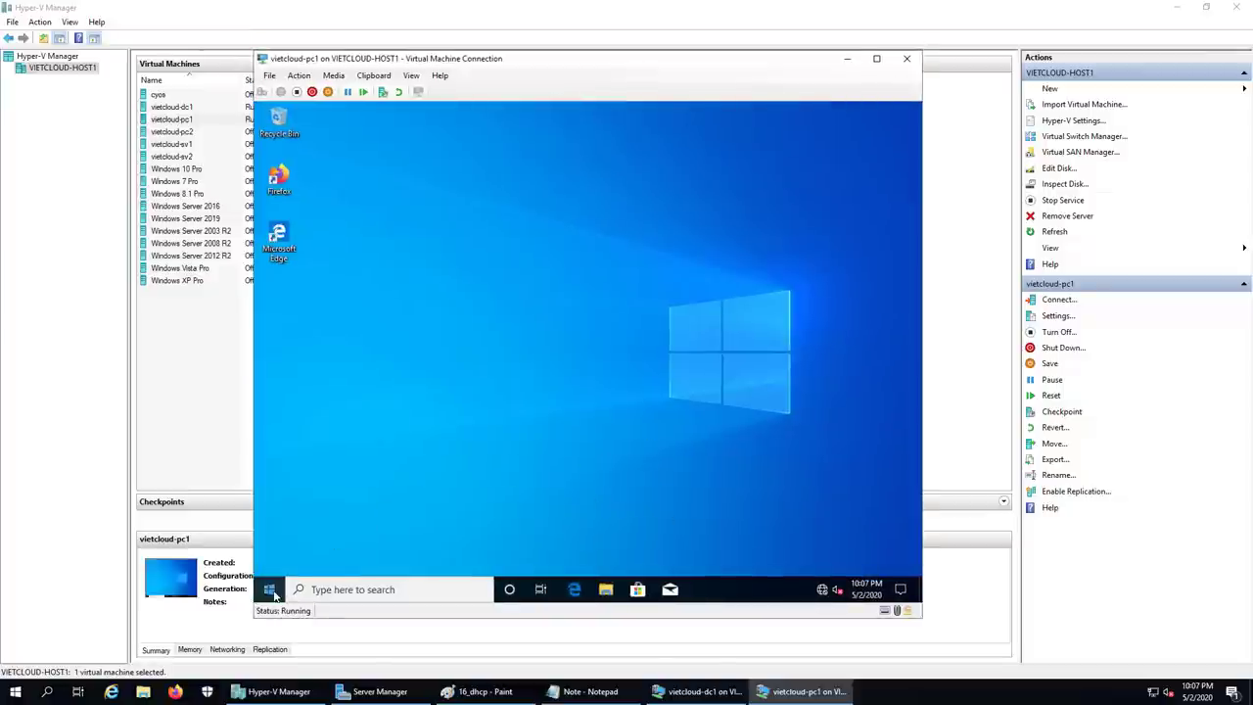
# Step: Open PC1's Network Connections with ncpa.cpl from the Run box
pyautogui.rightClick(270, 590)
pyautogui.click(316, 527)
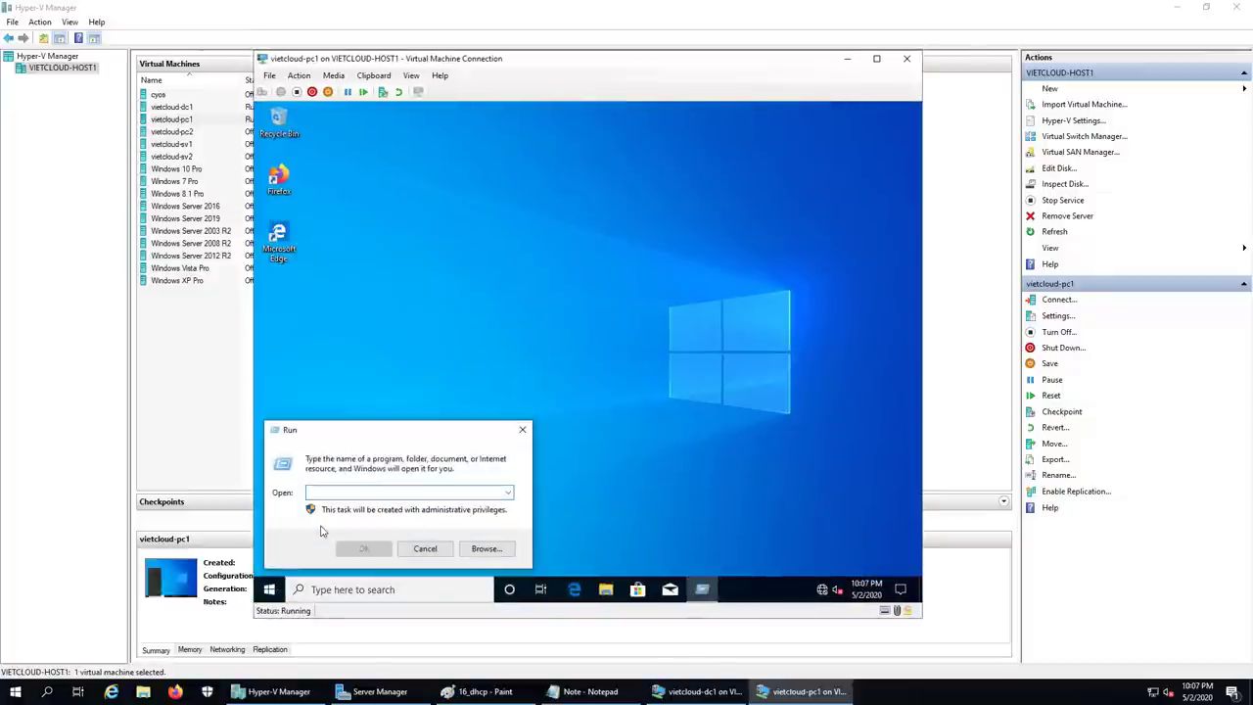
pyautogui.write('ncpa.cpl')
pyautogui.press('Return')
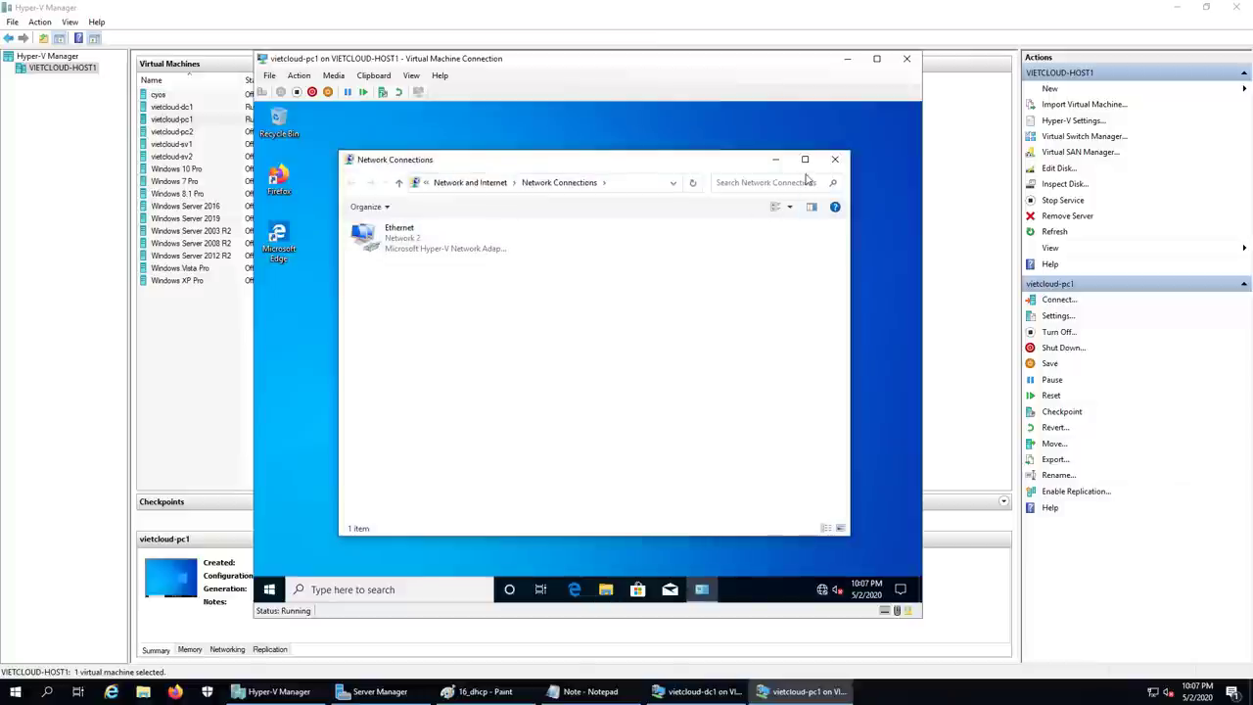
pyautogui.click(804, 163)
# Step: Set the Ethernet adapter's IPv4 to obtain IP address and DNS server automatically
pyautogui.doubleClick(293, 191)
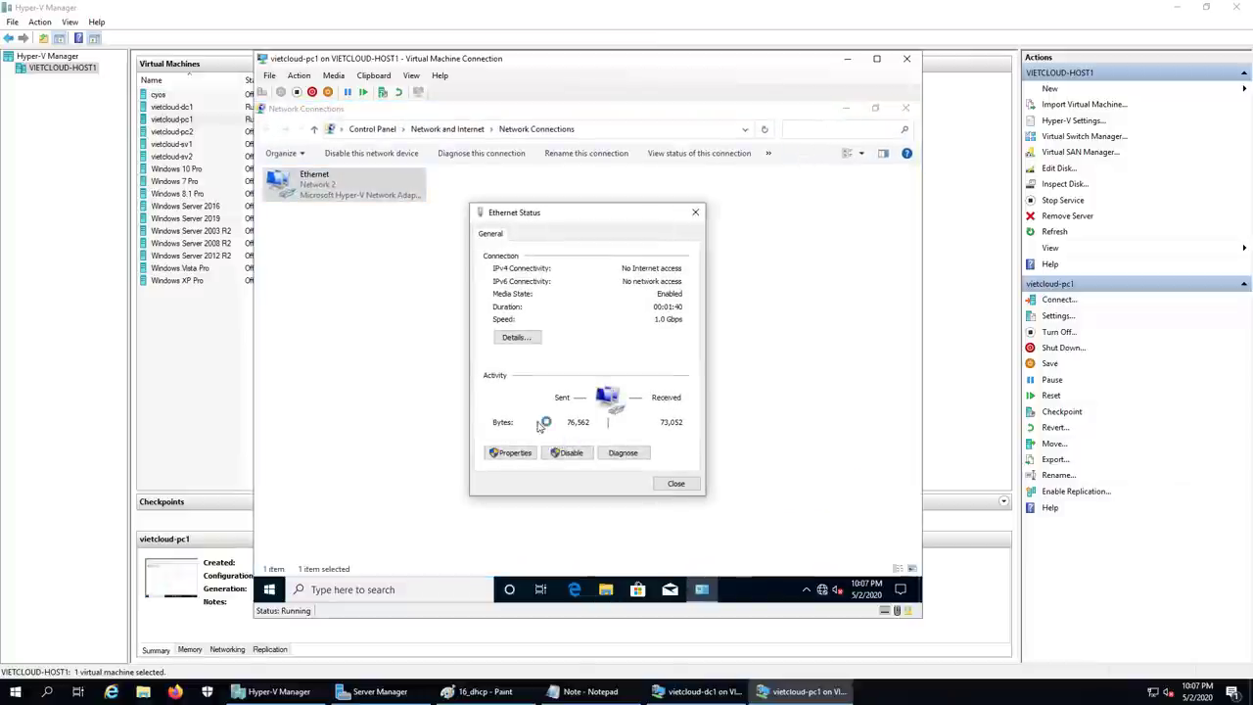
pyautogui.click(510, 452)
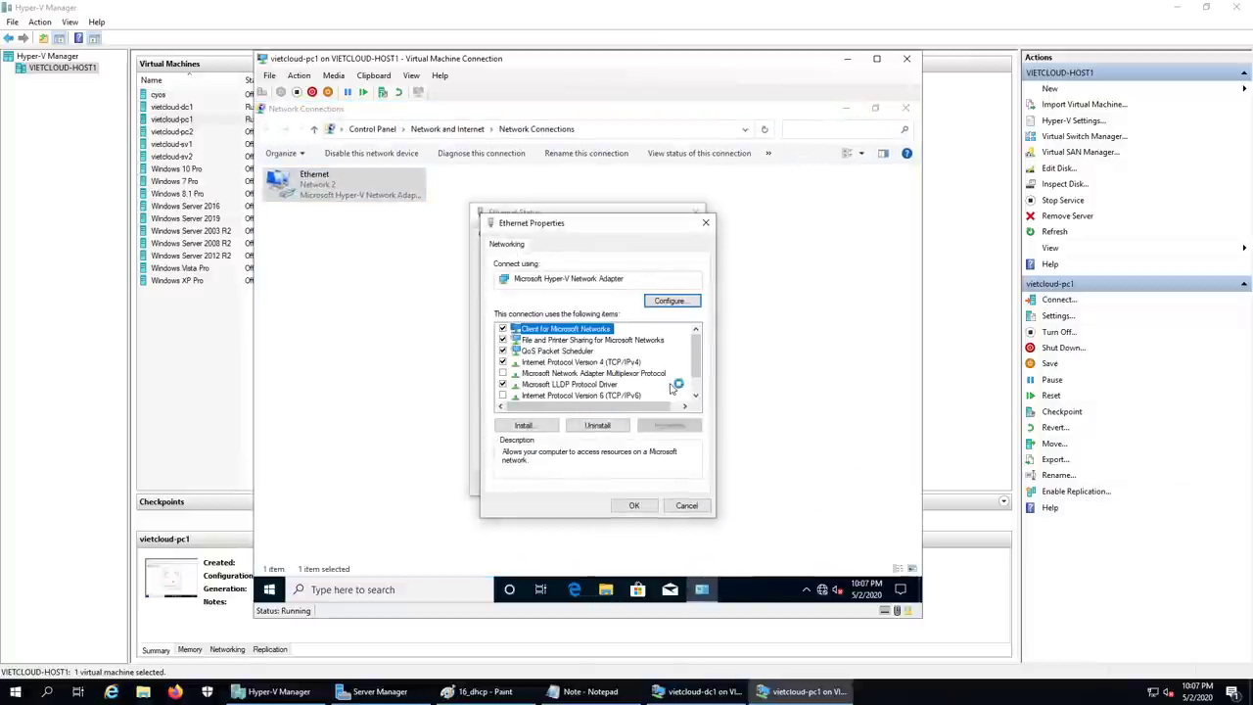
pyautogui.doubleClick(564, 362)
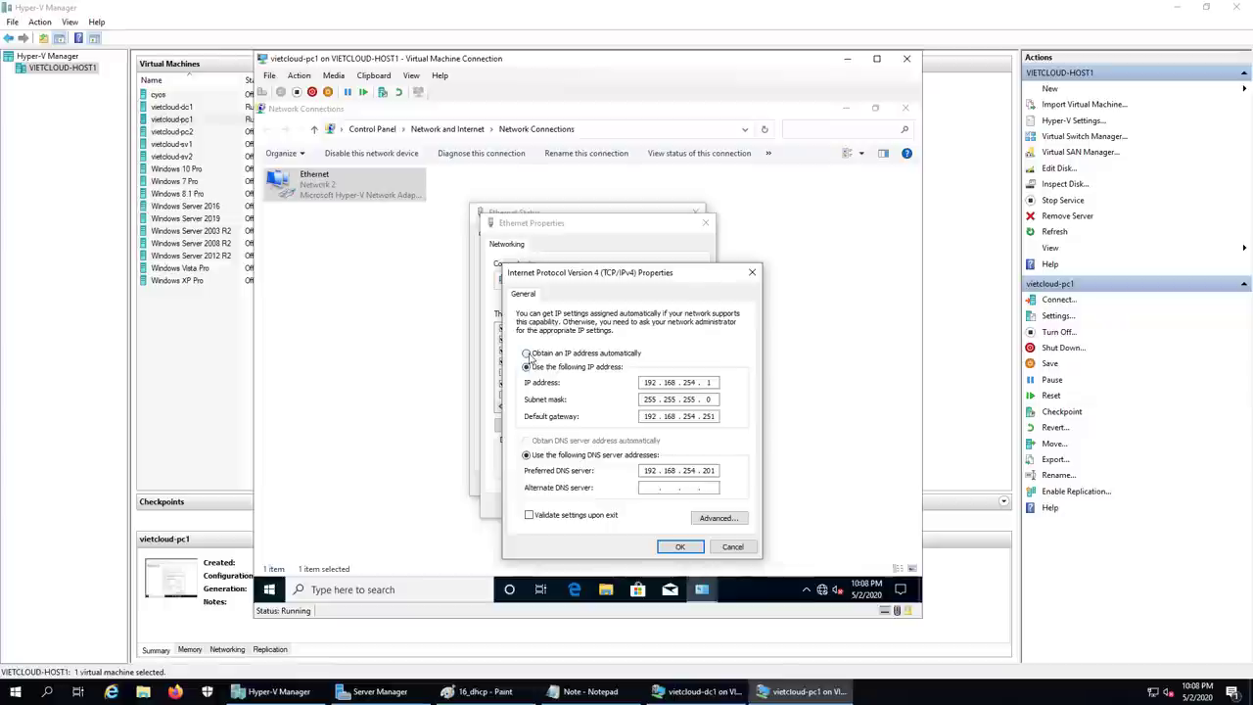
pyautogui.click(527, 355)
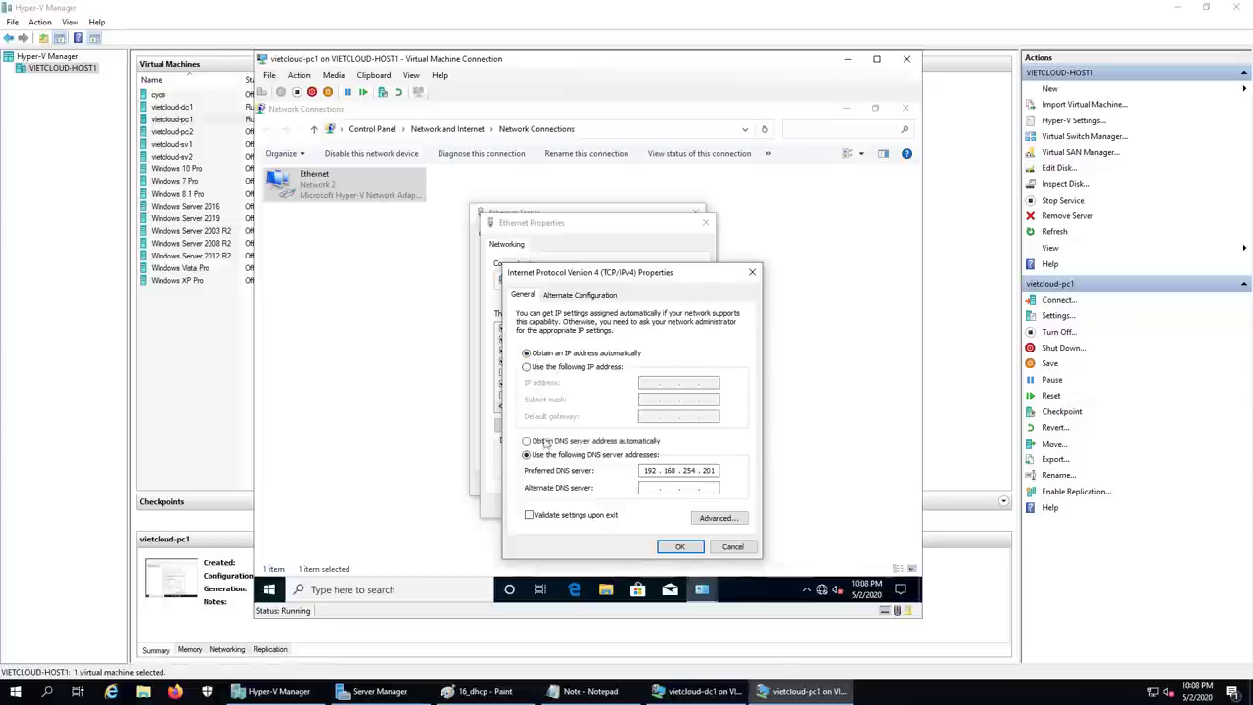
pyautogui.click(528, 440)
pyautogui.click(679, 546)
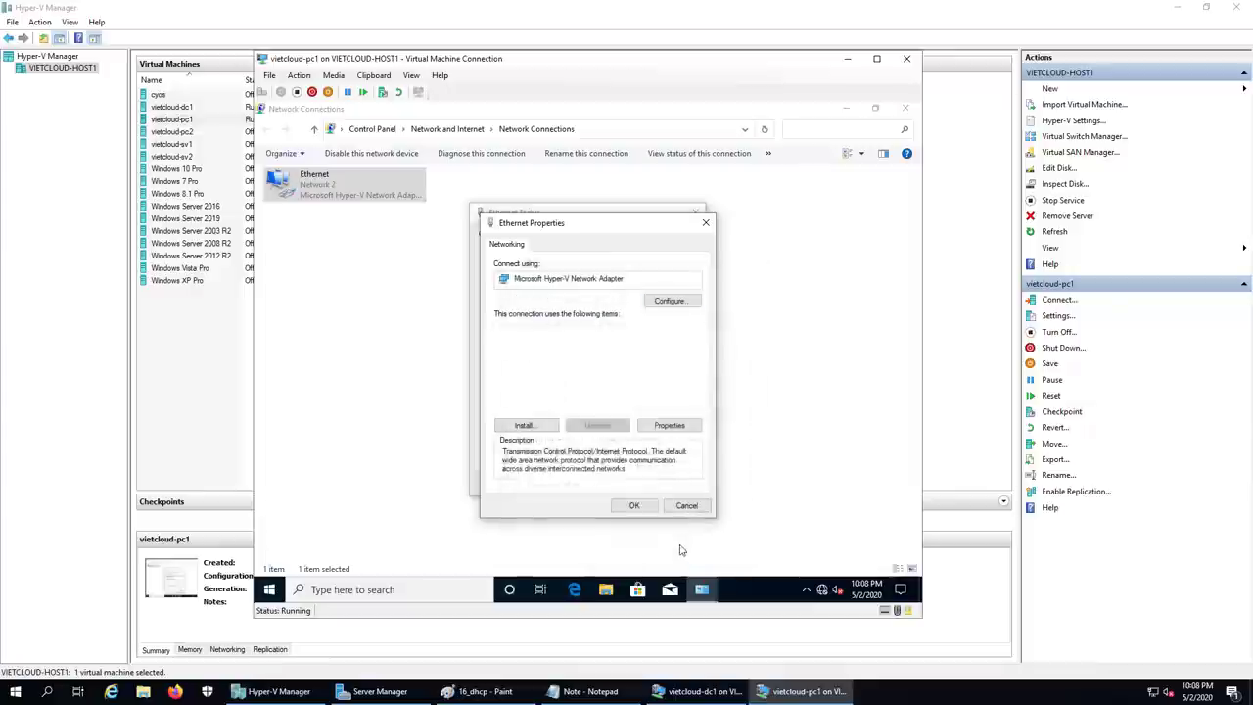
pyautogui.click(637, 506)
pyautogui.click(677, 484)
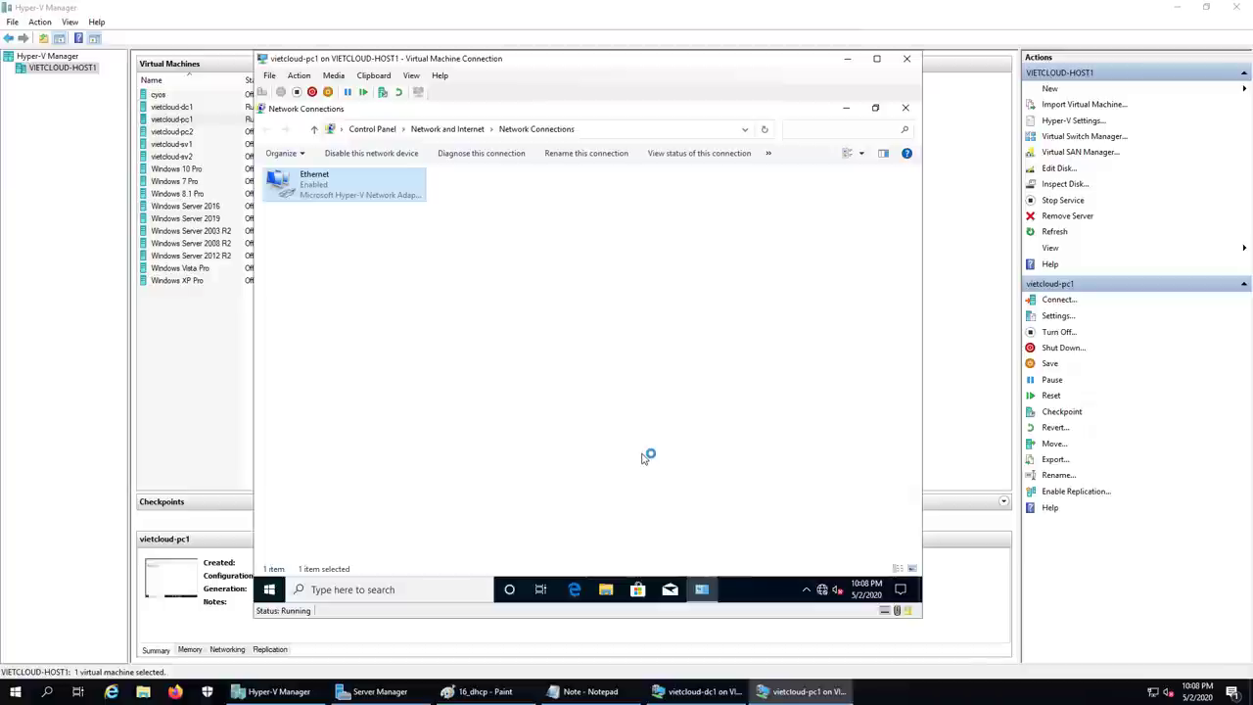
pyautogui.click(847, 114)
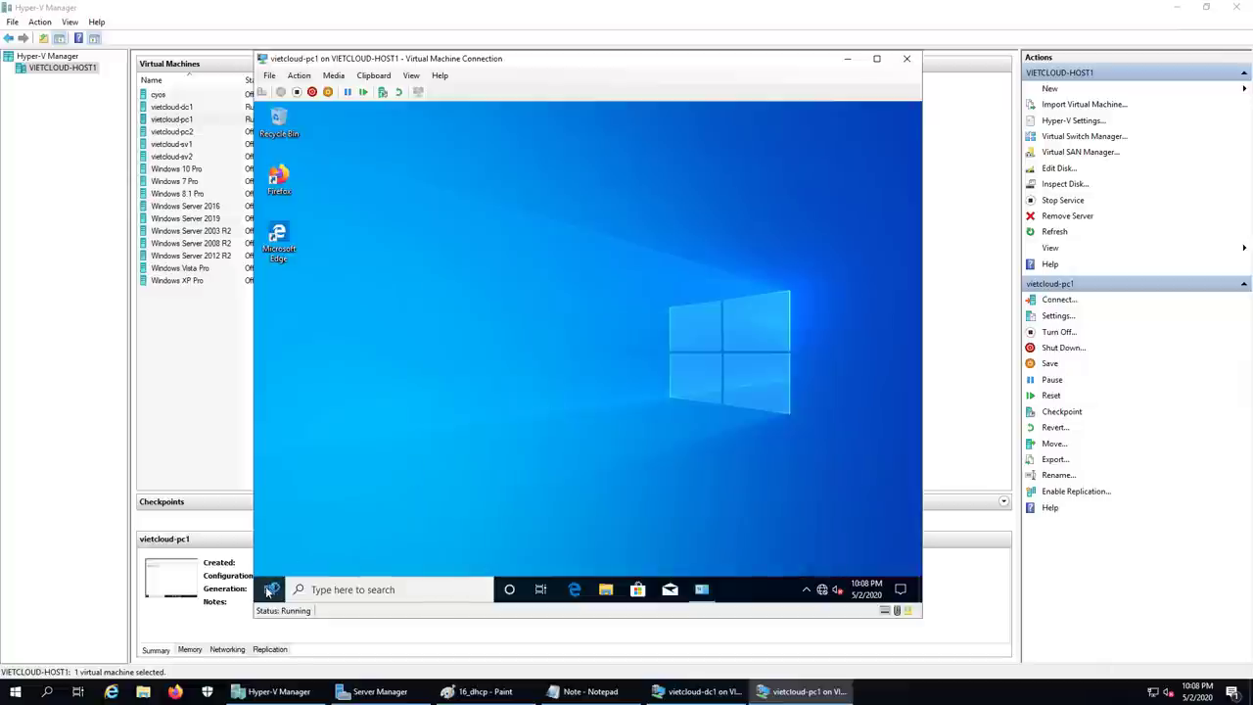
# Step: Open a command prompt on PC1 and run ipconfig
pyautogui.rightClick(269, 589)
pyautogui.click(314, 519)
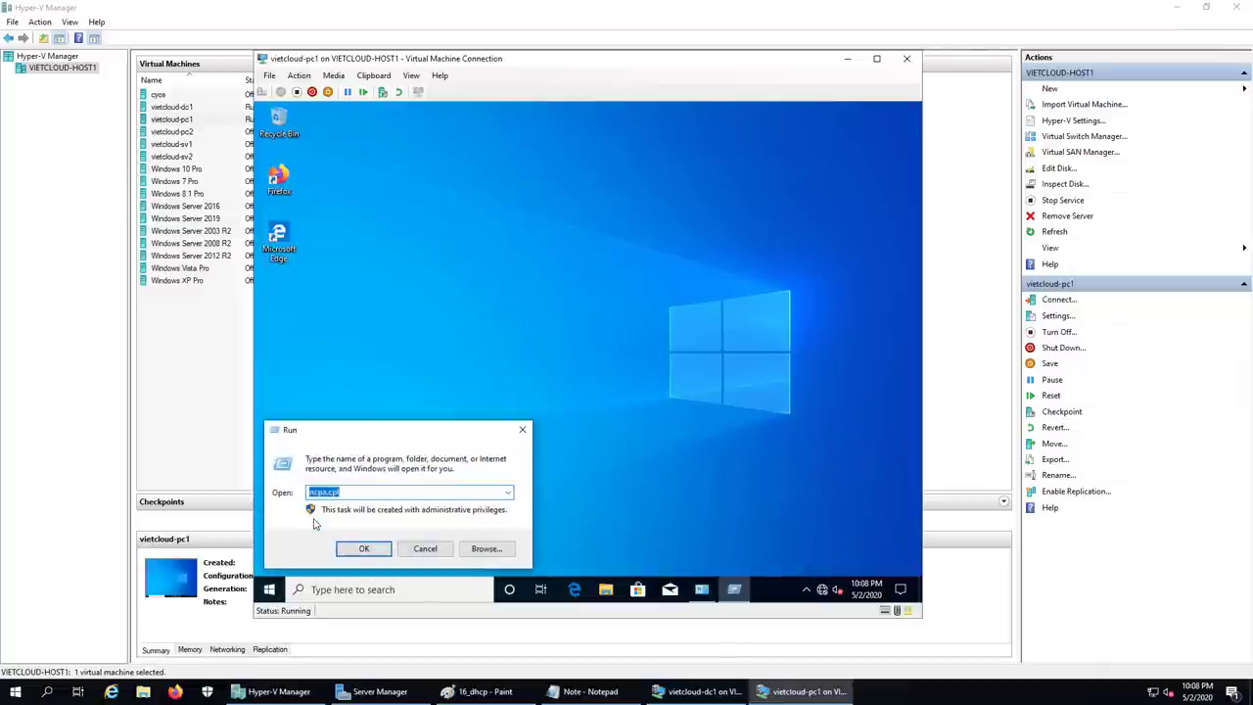
pyautogui.write('cmd')
pyautogui.press('Return')
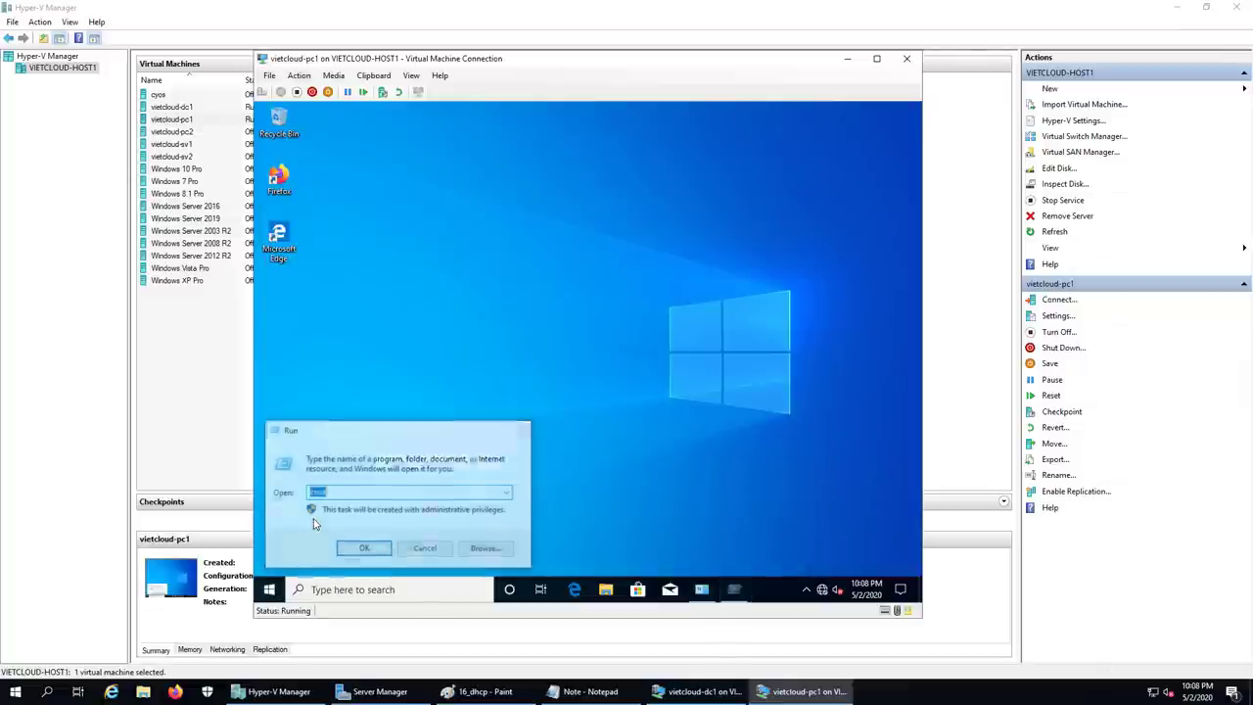
pyautogui.write('ip')
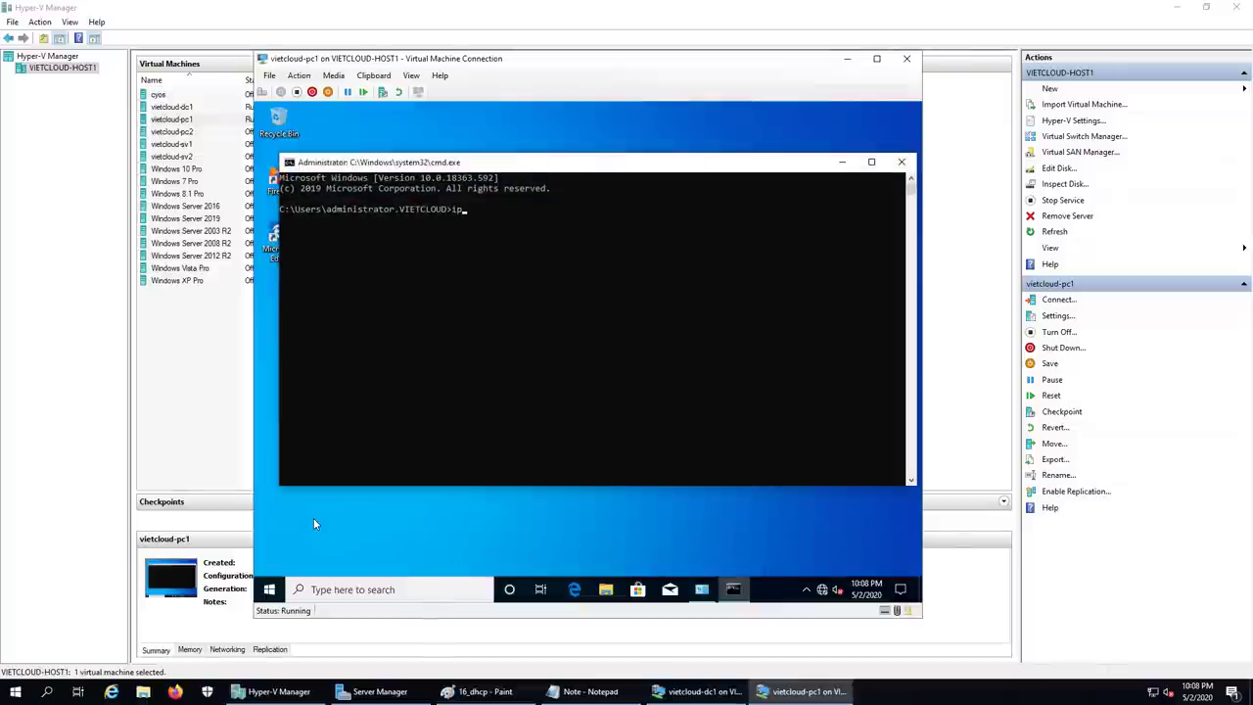
pyautogui.write('config')
pyautogui.press('Return')
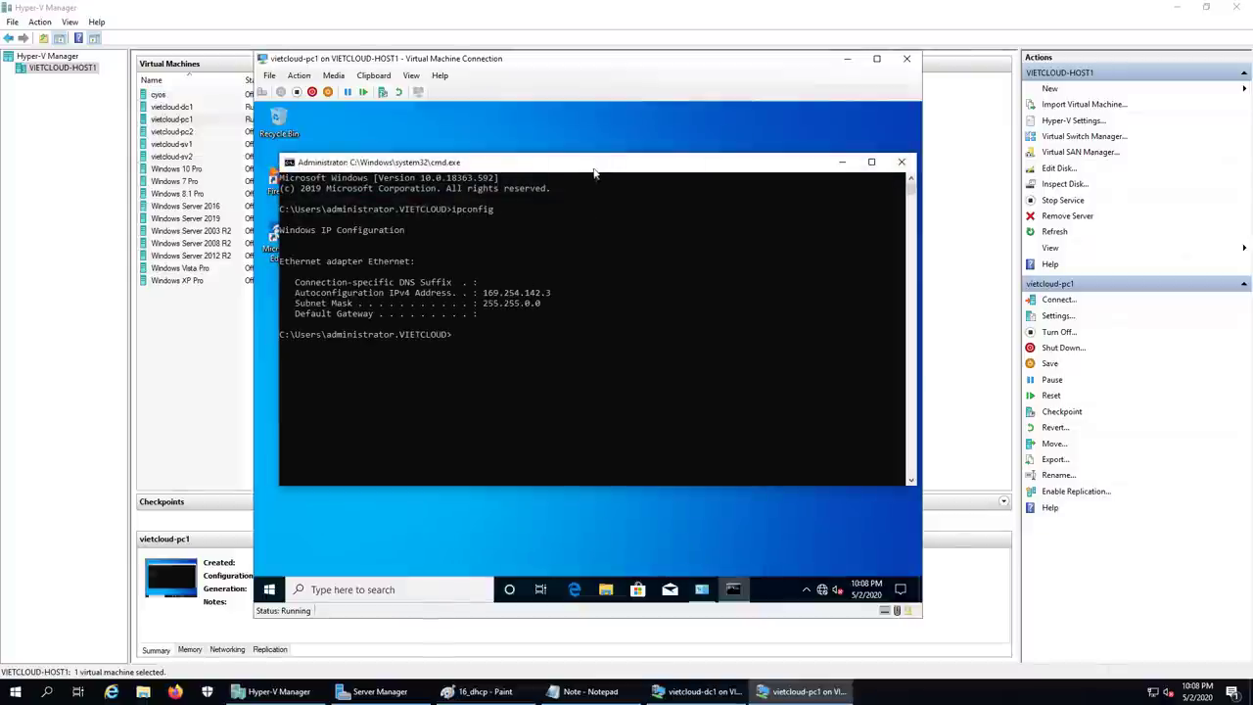
# Step: Review the 169.254.142.3 autoconfiguration address, then close PC1's connection window
pyautogui.moveTo(597, 166); pyautogui.dragTo(586, 183)
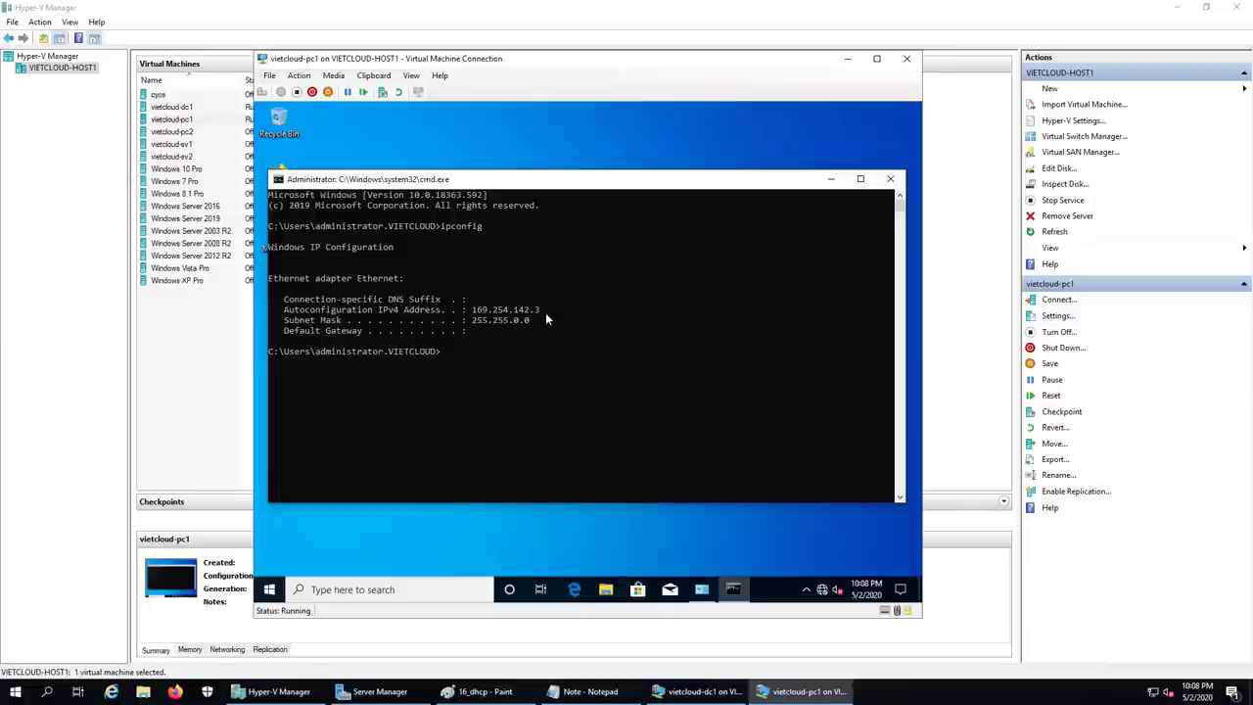
pyautogui.click(679, 393)
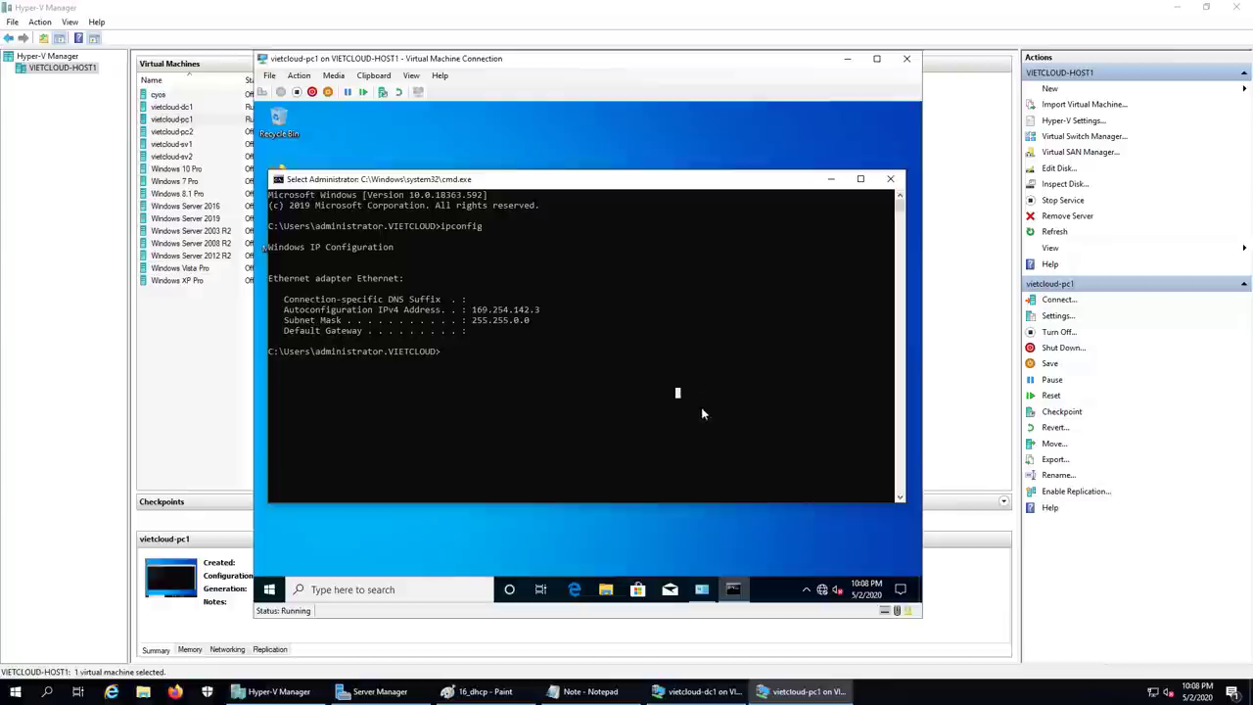
pyautogui.click(608, 403)
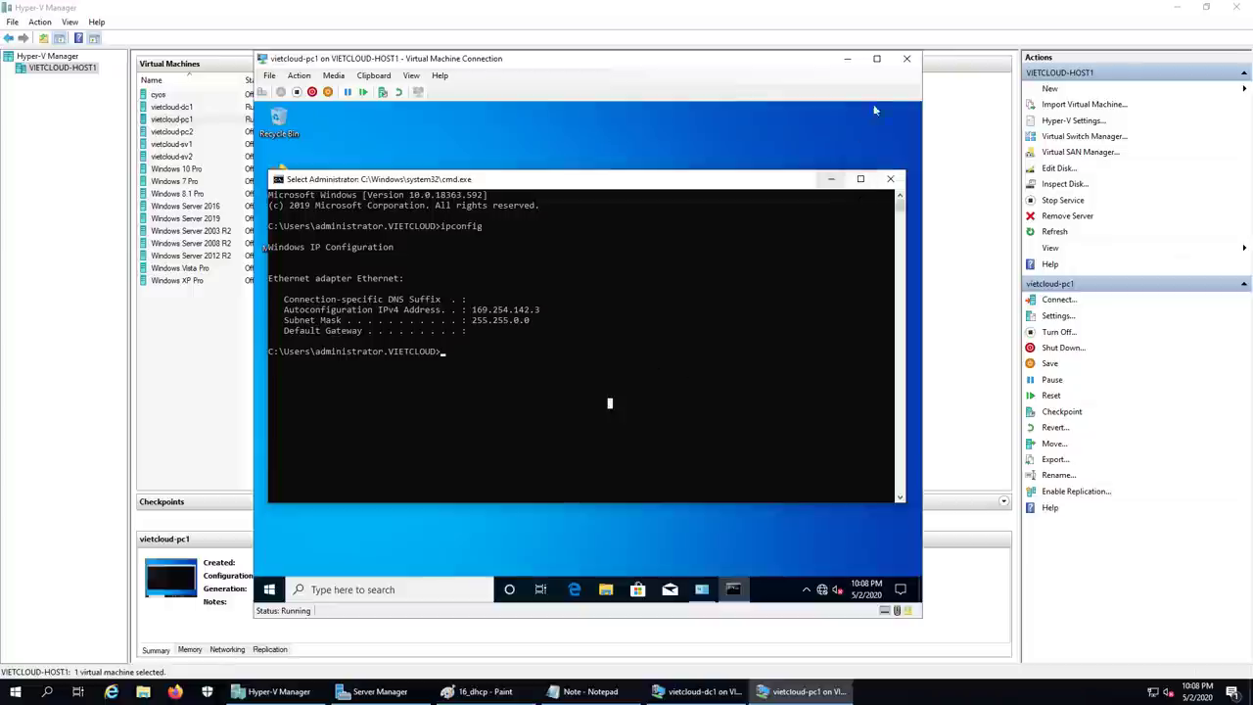
pyautogui.click(906, 62)
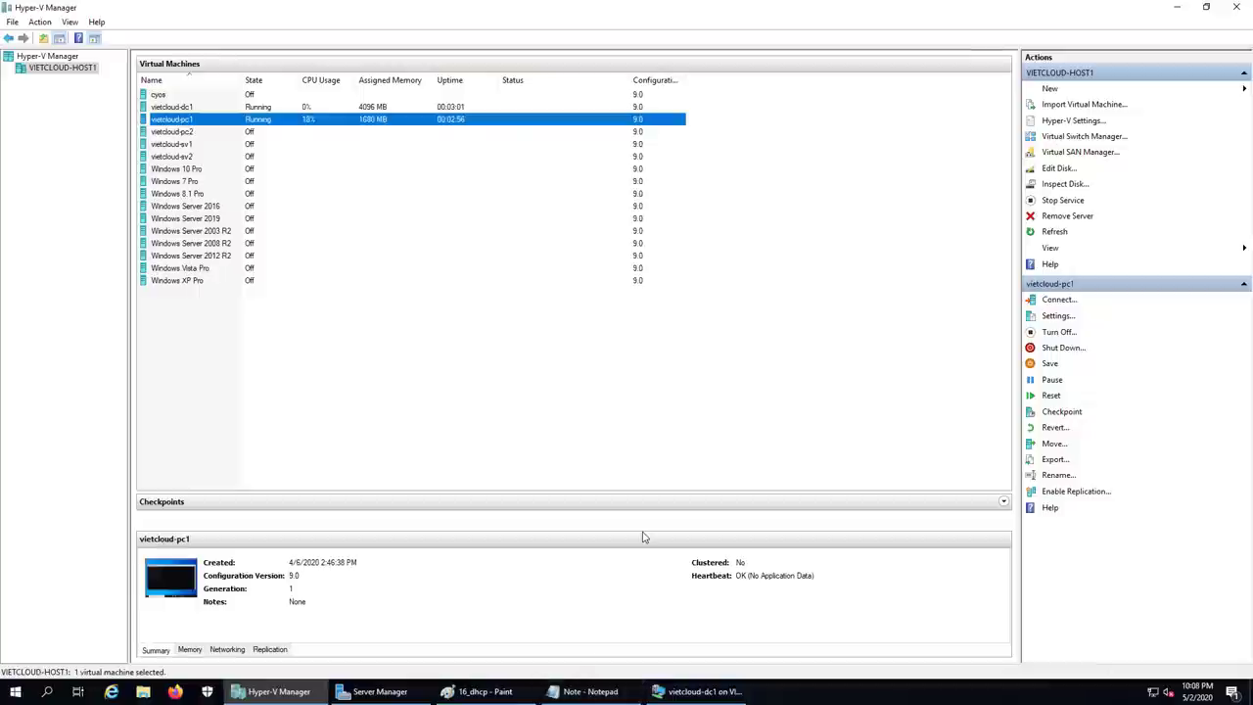
# Step: Restore the vietcloud-dc1 console and maximize Server Manager inside it
pyautogui.click(701, 691)
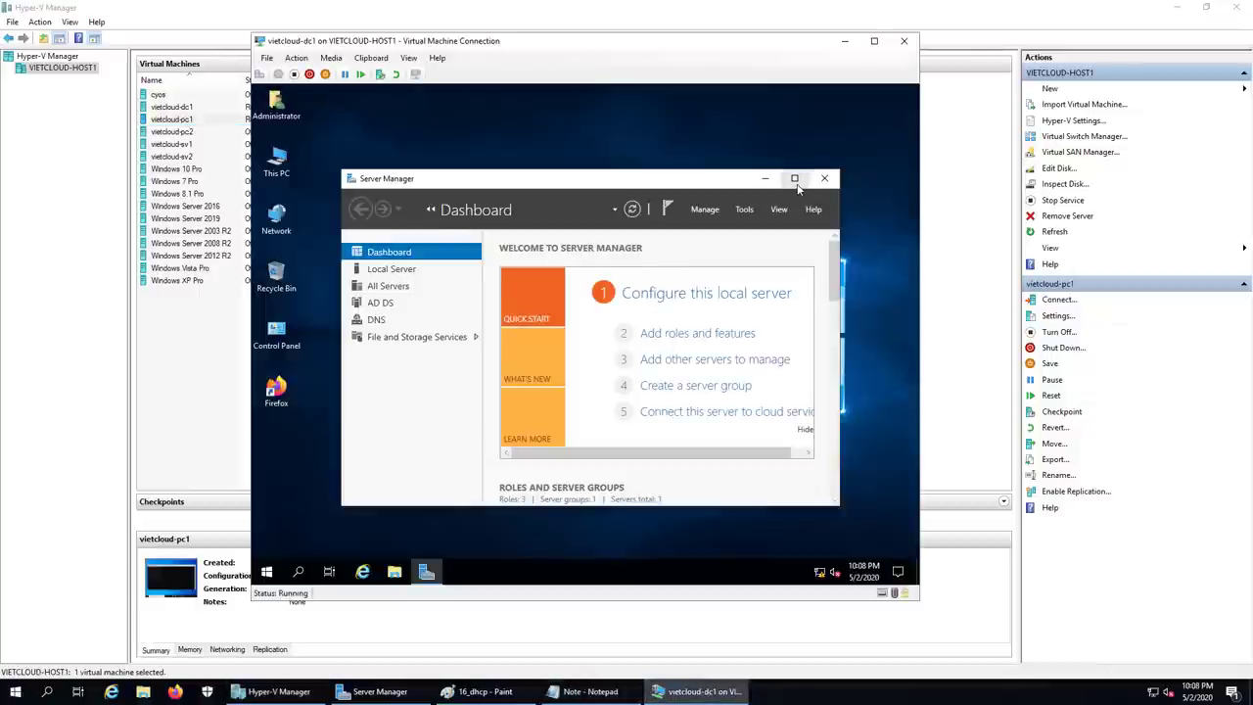
pyautogui.click(795, 179)
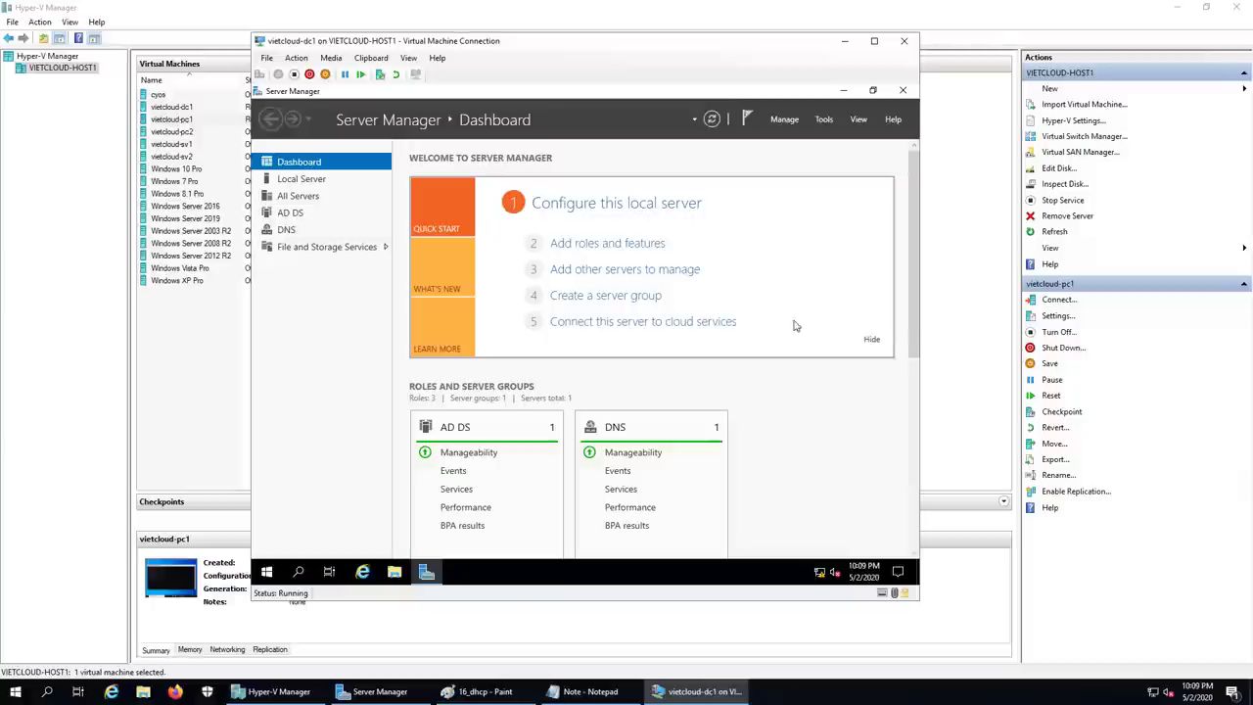
# Step: Start Add Roles and Features with role-based installation targeting dc1.vietcloud.vn
pyautogui.click(786, 121)
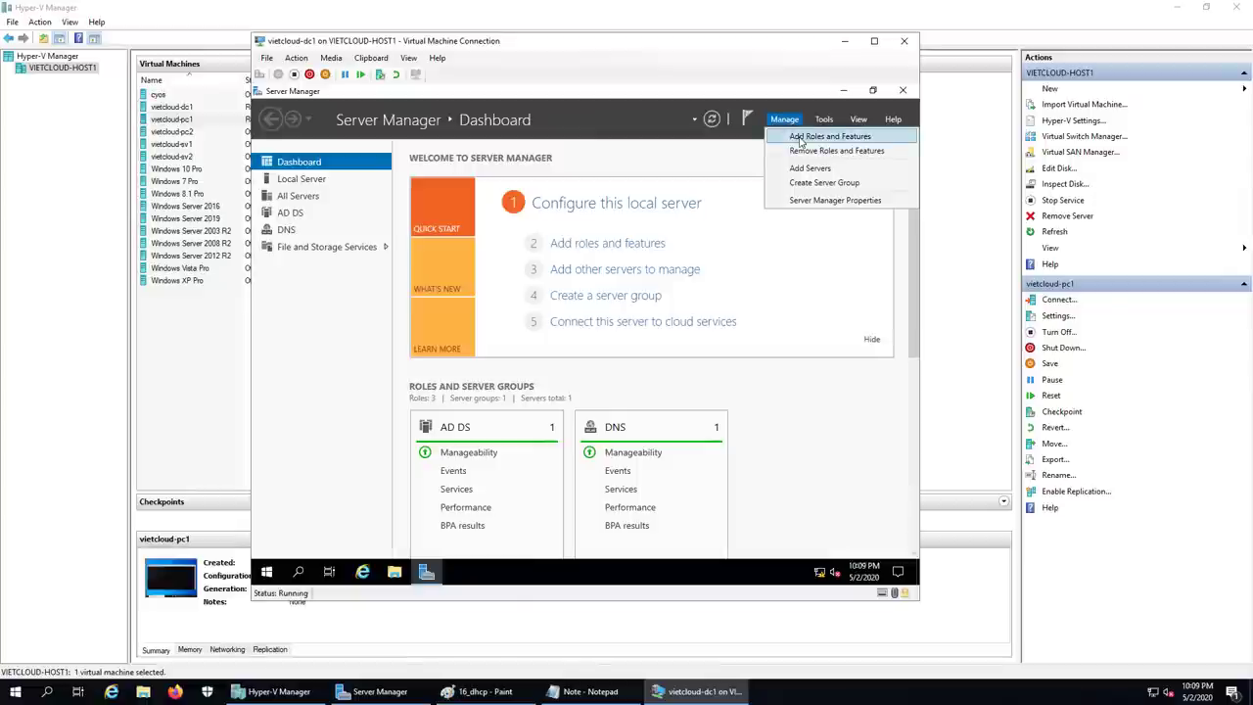
pyautogui.click(799, 138)
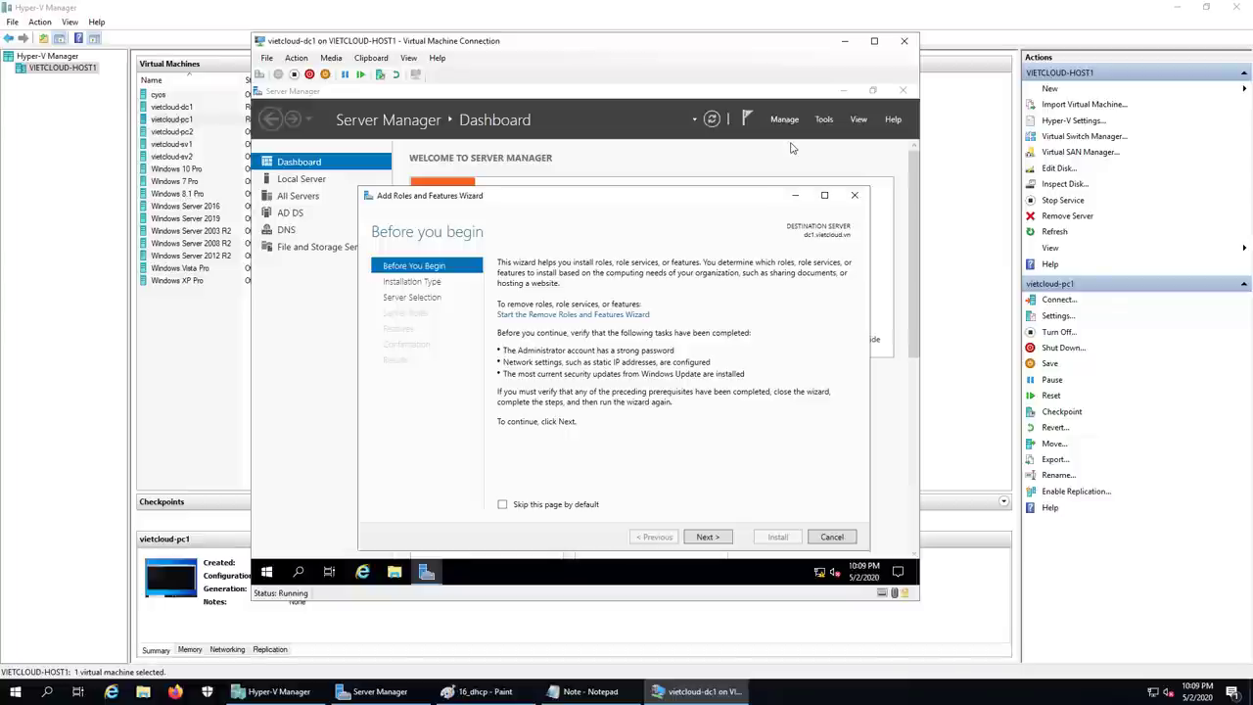
pyautogui.click(714, 538)
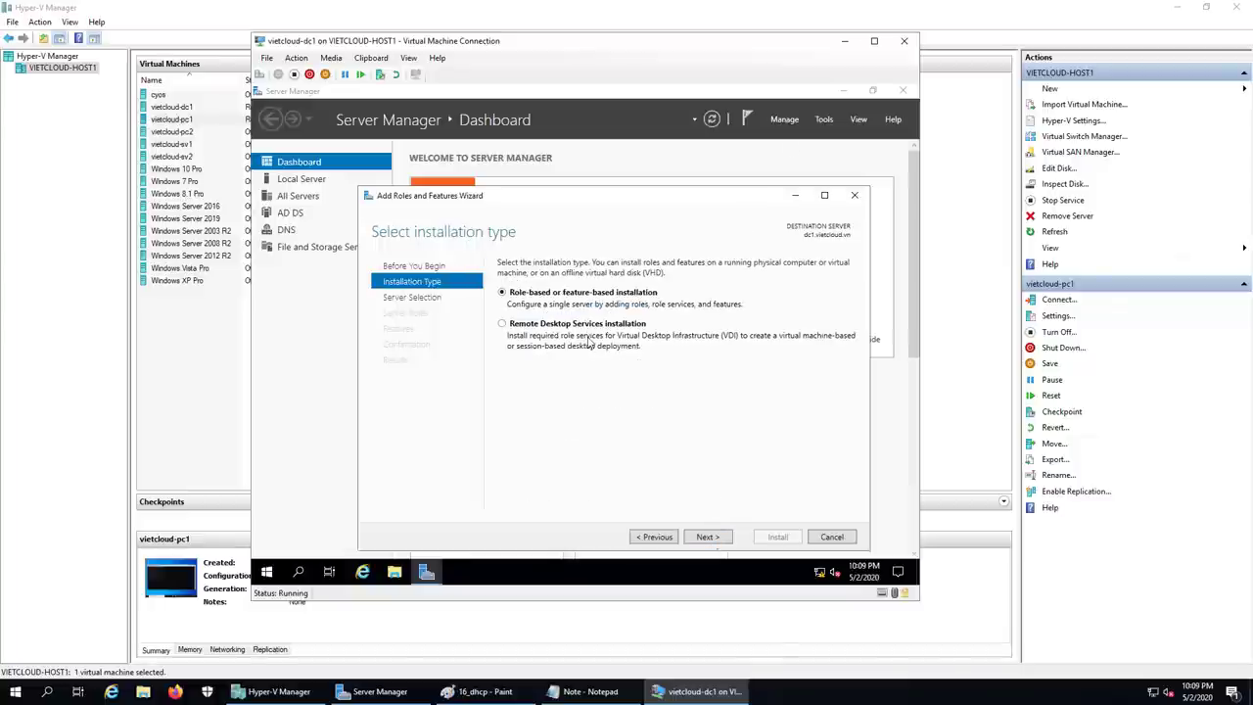
pyautogui.click(723, 537)
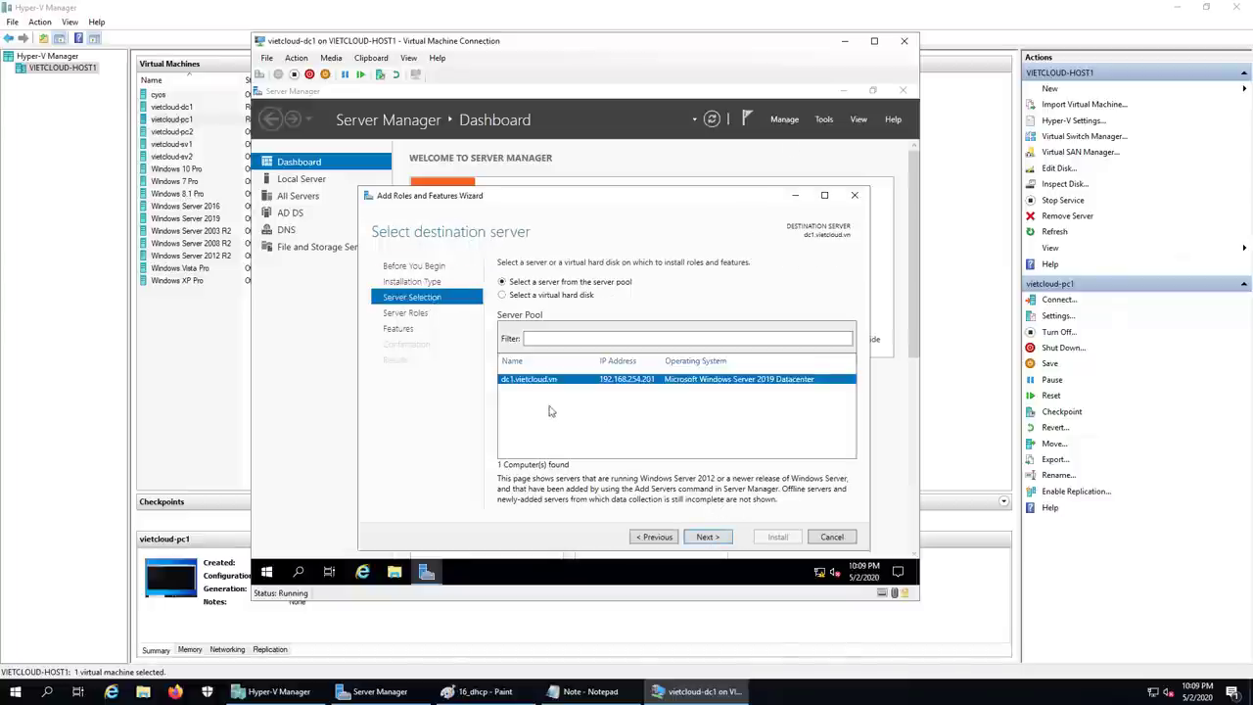
pyautogui.click(710, 537)
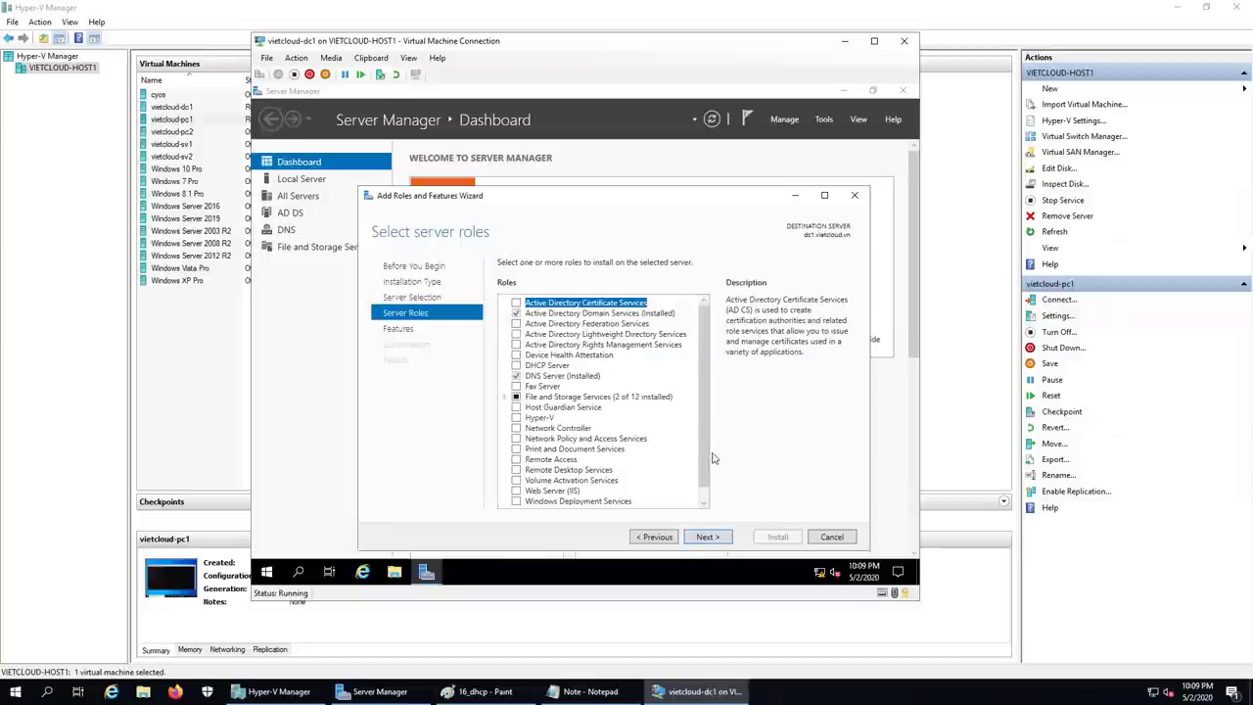
# Step: Tick DHCP Server, accept its management tools, and advance to the confirmation page
pyautogui.click(545, 366)
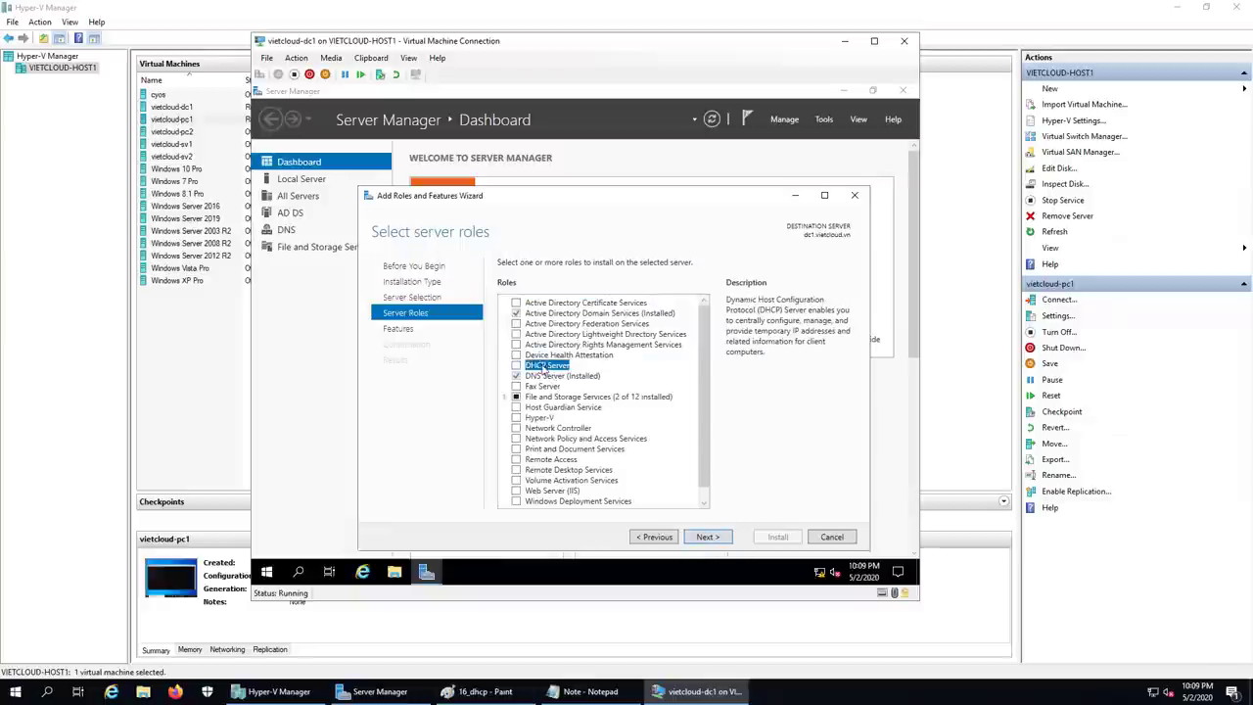
pyautogui.click(517, 365)
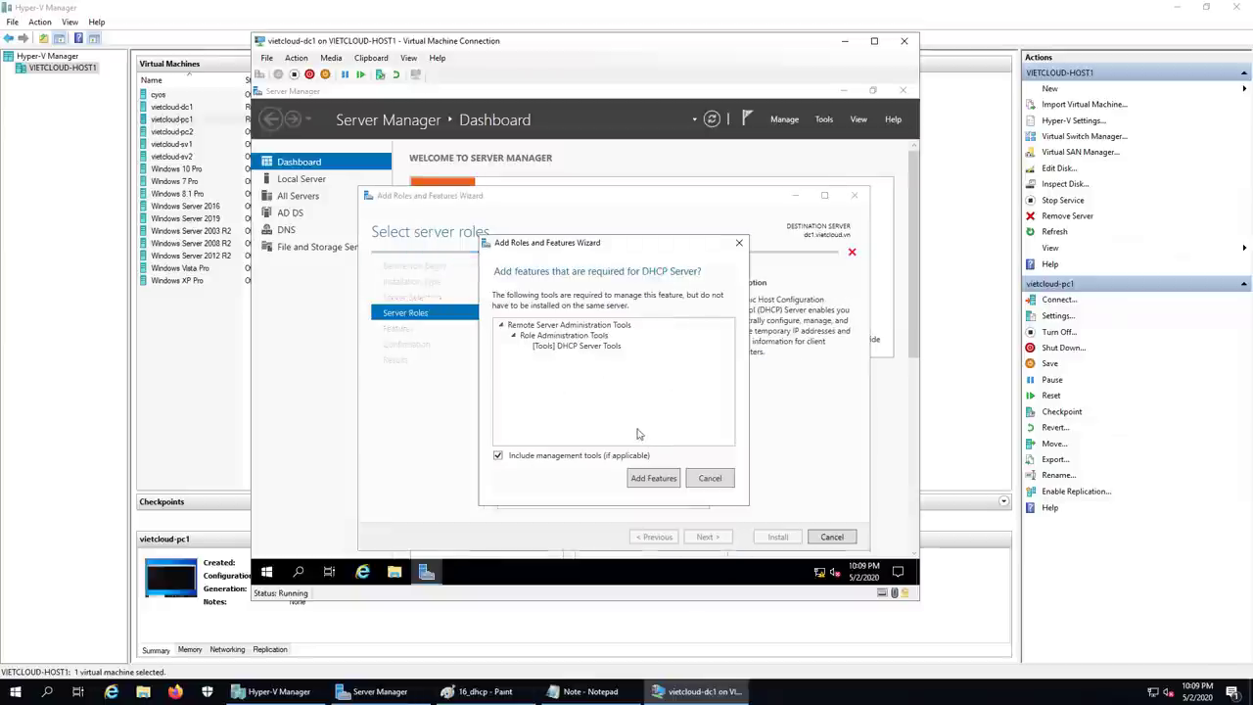
pyautogui.click(653, 478)
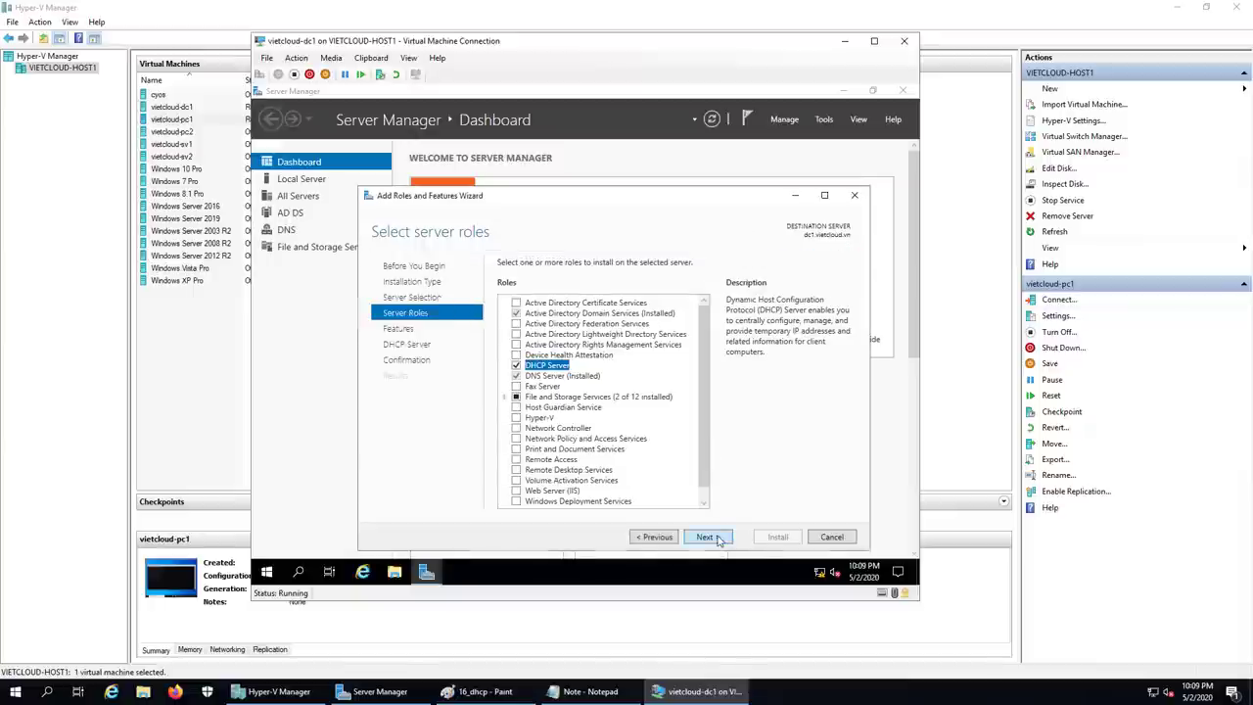
pyautogui.click(717, 538)
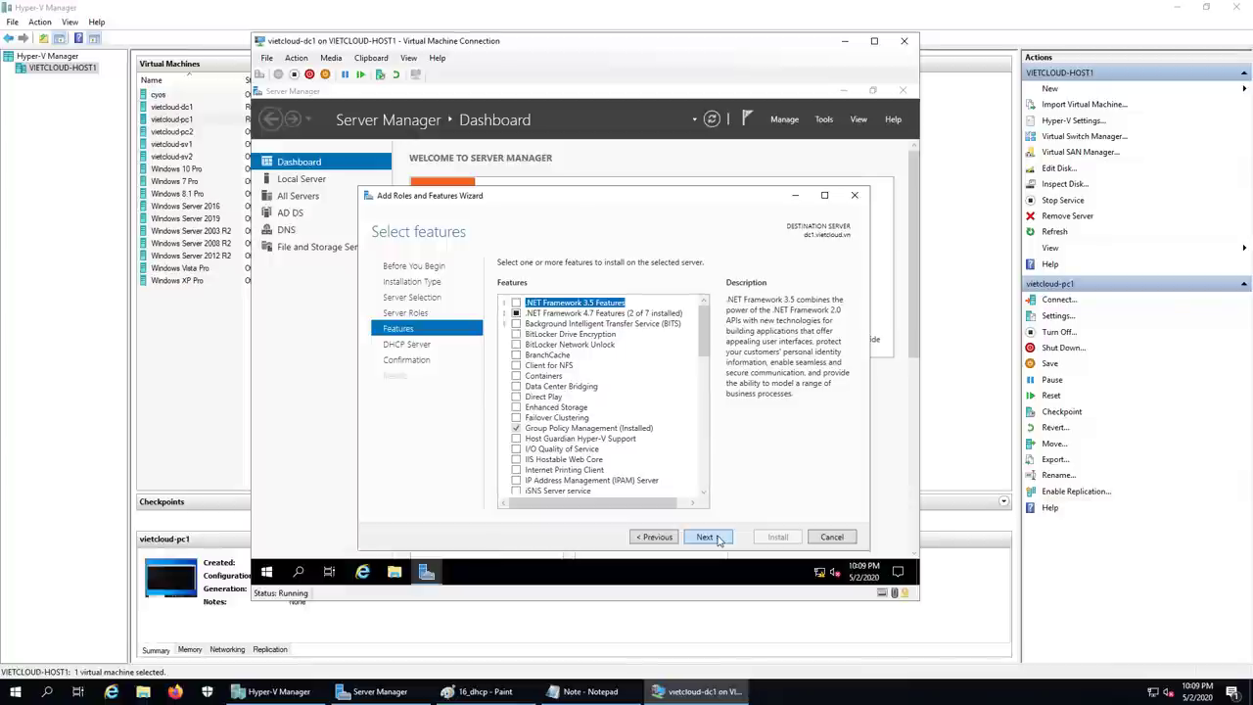
pyautogui.click(717, 538)
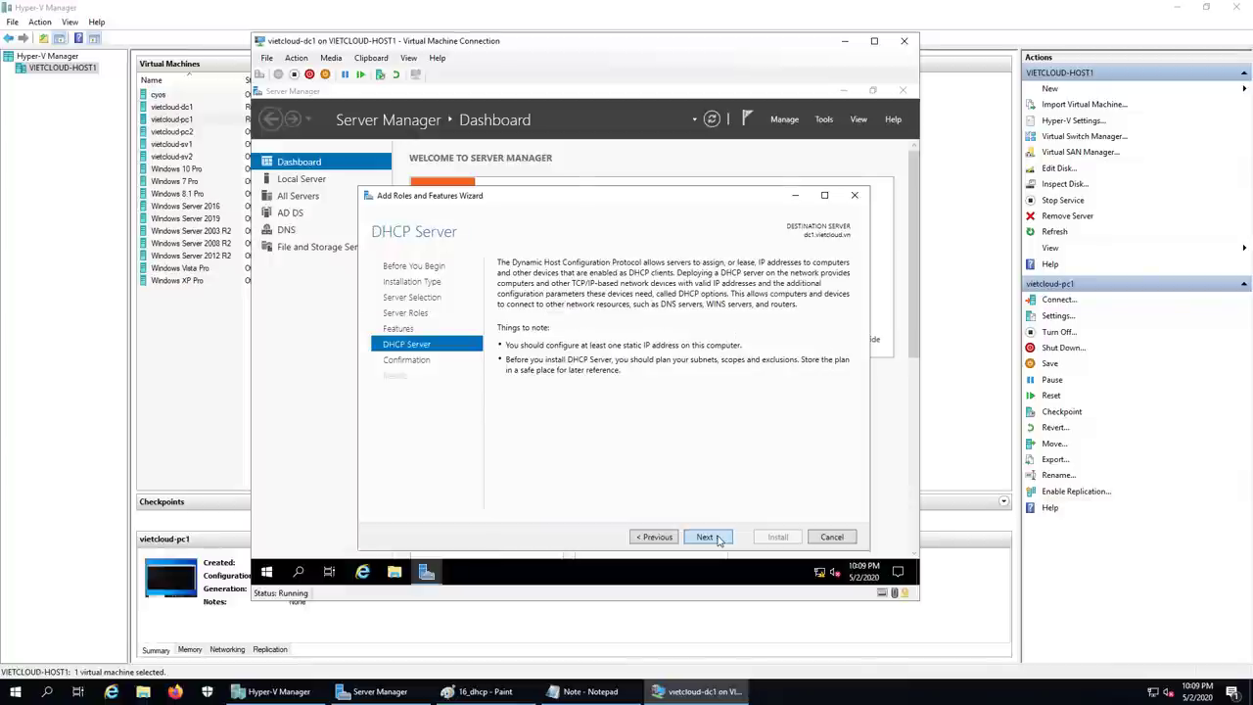
pyautogui.click(718, 538)
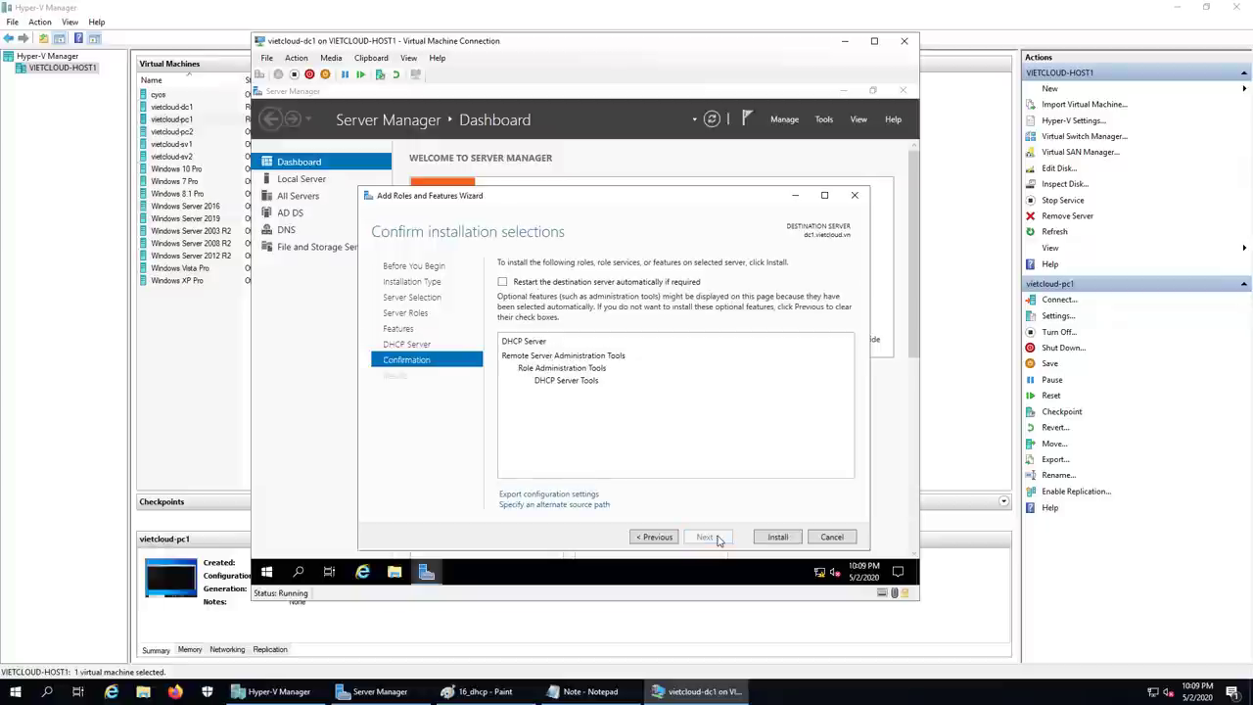
# Step: Install DHCP Server on dc1.vietcloud.vn and wait for the success report
pyautogui.click(789, 537)
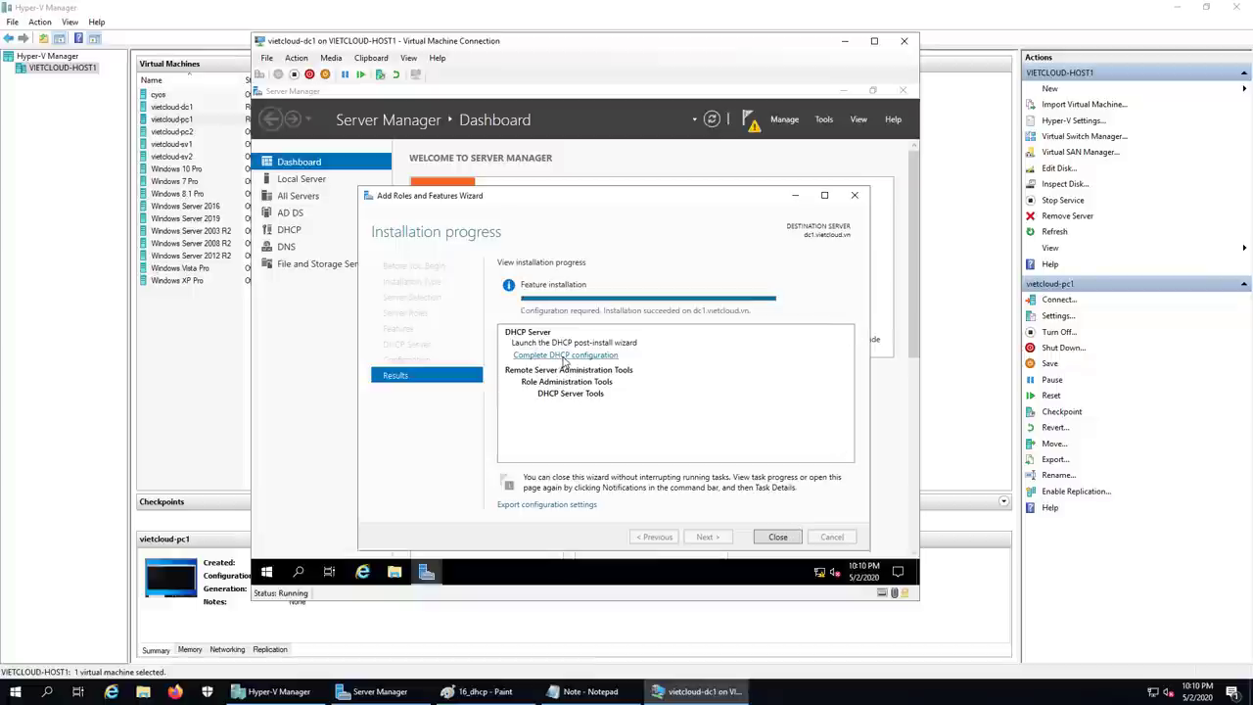
# Step: Complete DHCP post-install configuration to create the security groups and authorize DC1, then close the role wizard
pyautogui.click(565, 356)
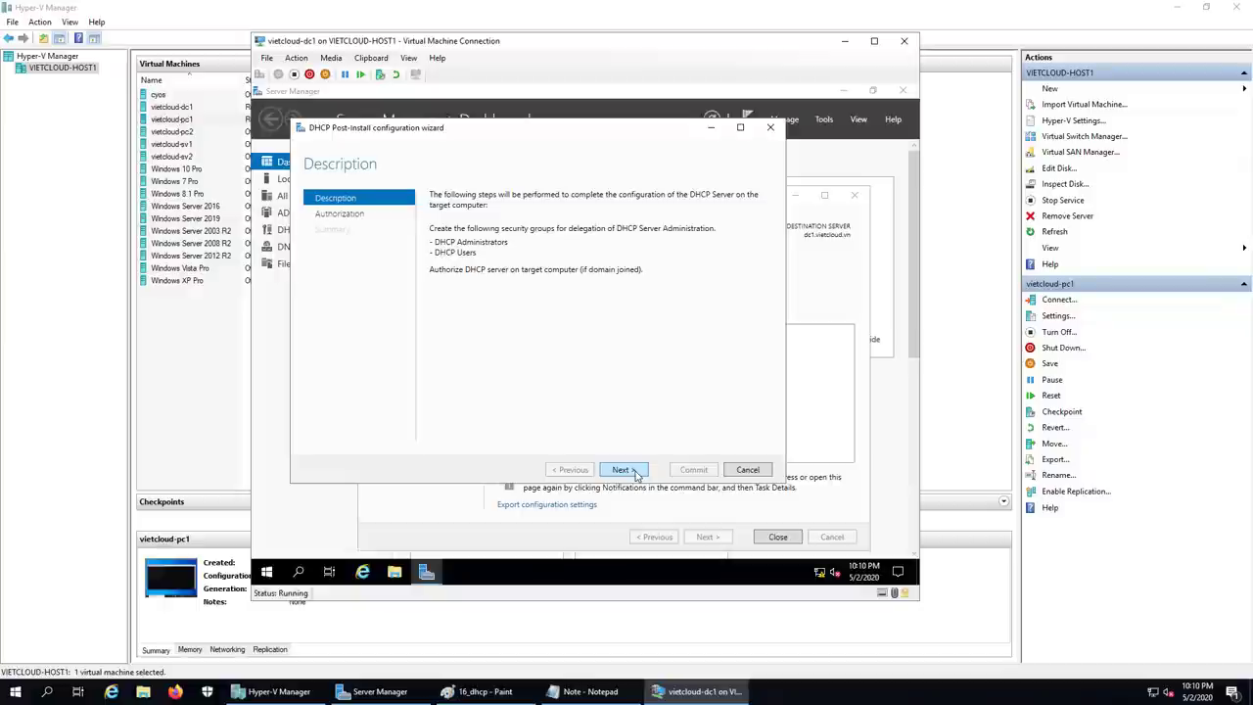
pyautogui.click(636, 471)
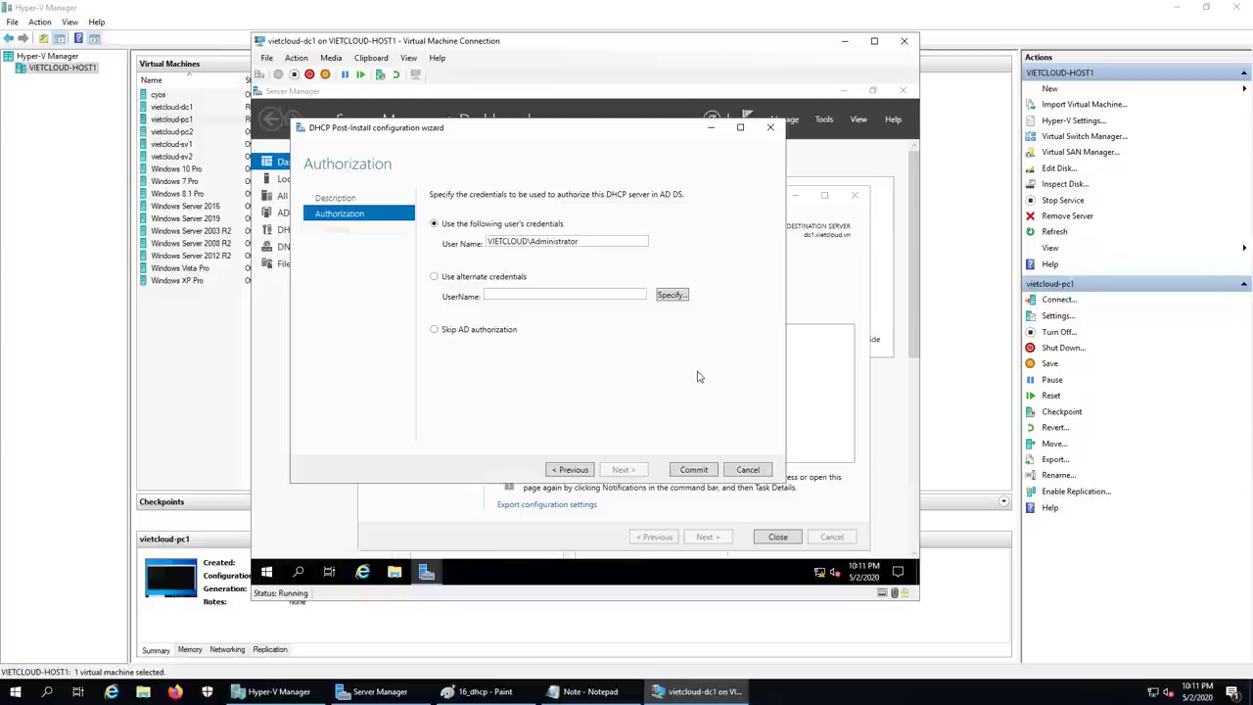
pyautogui.click(693, 470)
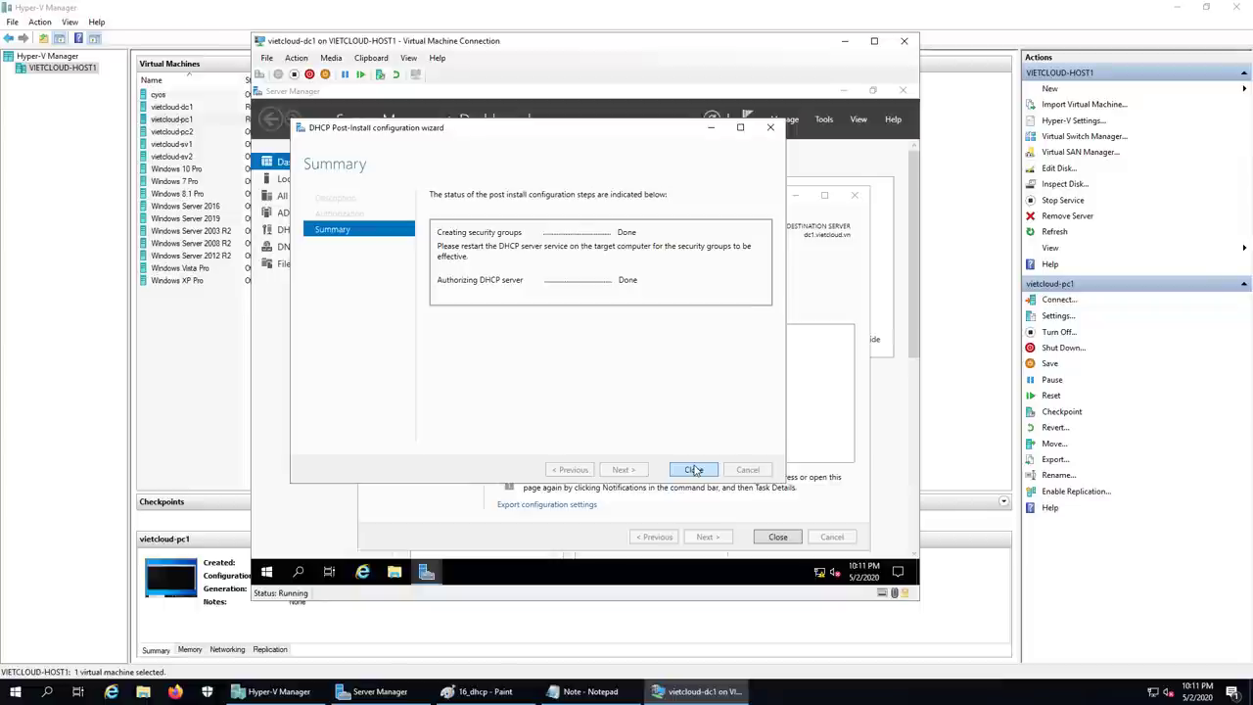
pyautogui.click(692, 469)
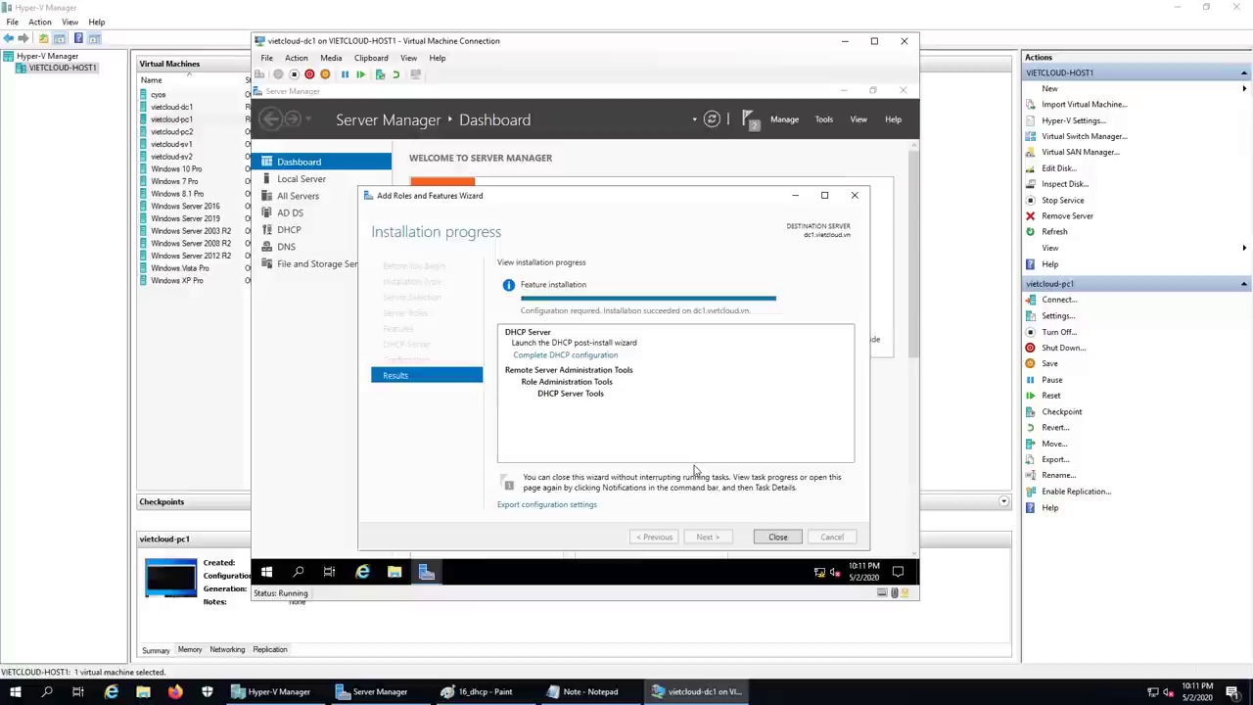
pyautogui.click(776, 537)
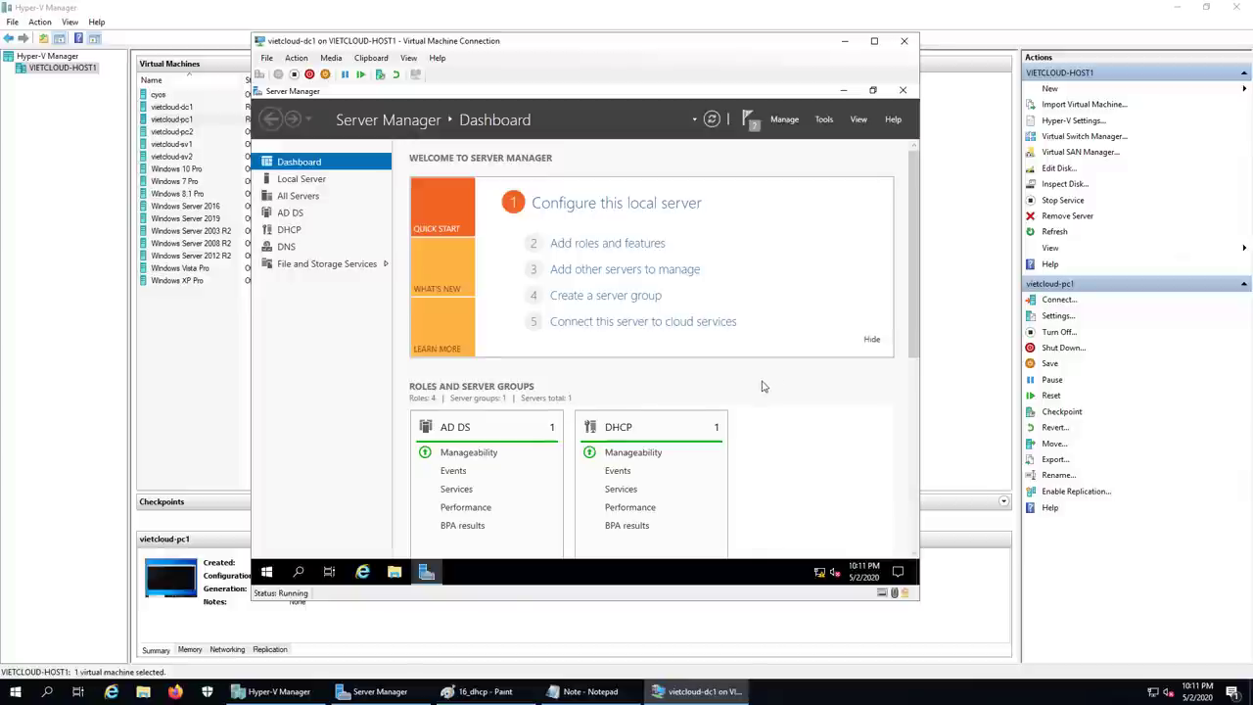
# Step: Add the note line '2. Tao DHCP Scope va cau hinh DHCP Options' in Notepad
pyautogui.click(843, 90)
pyautogui.click(587, 691)
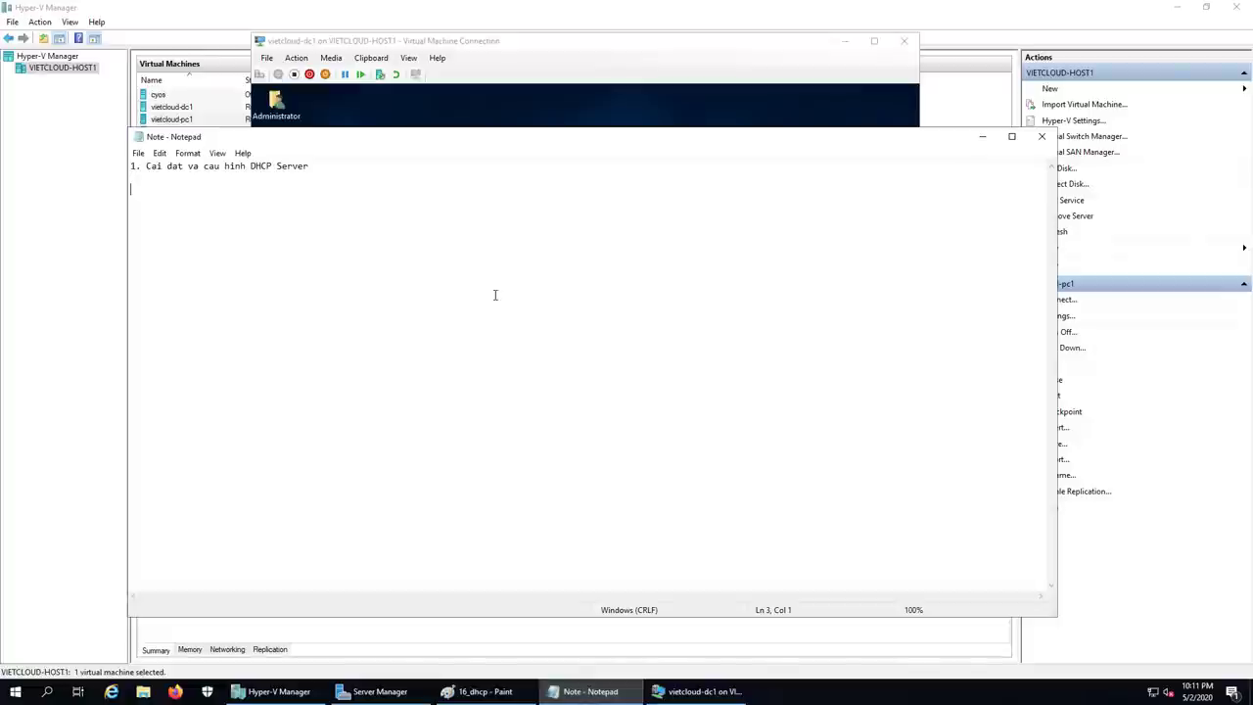
pyautogui.write('2')
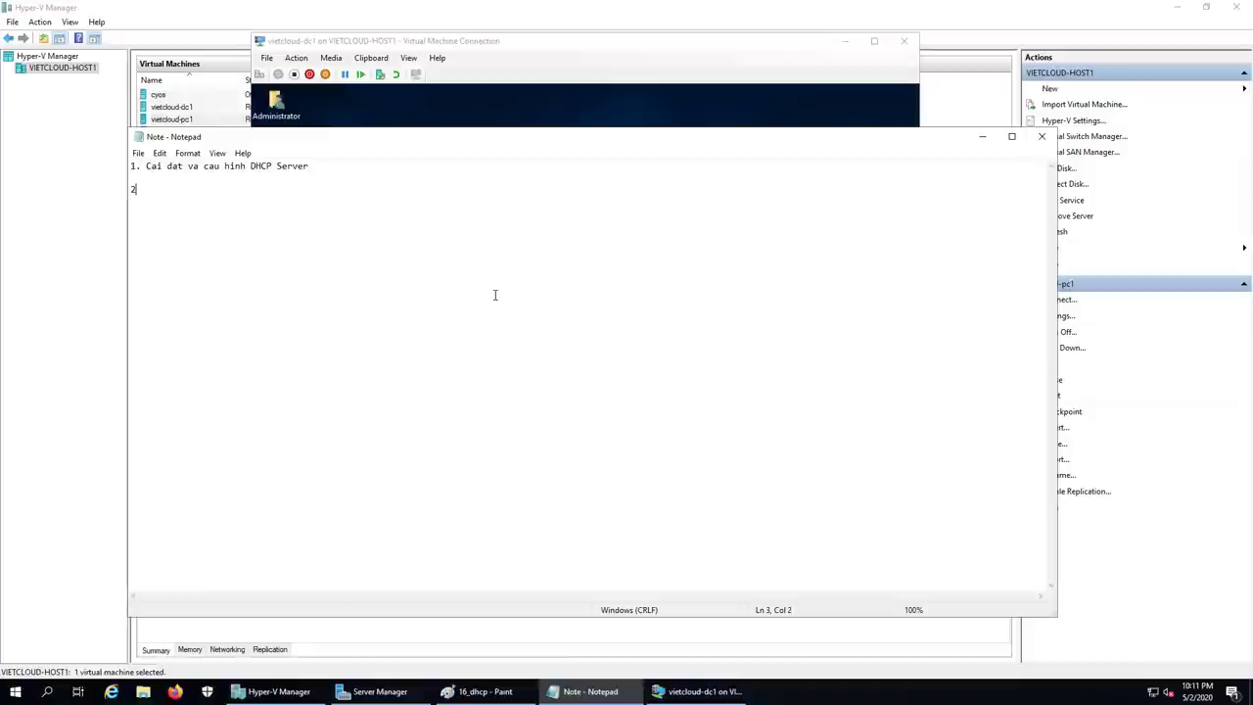
pyautogui.write('. Tao ')
pyautogui.write('DHCP')
pyautogui.write(' Csau')
pyautogui.press('BackSpace')
pyautogui.press('BackSpace')
pyautogui.press('BackSpace')
pyautogui.press('BackSpace')
pyautogui.write('Scope')
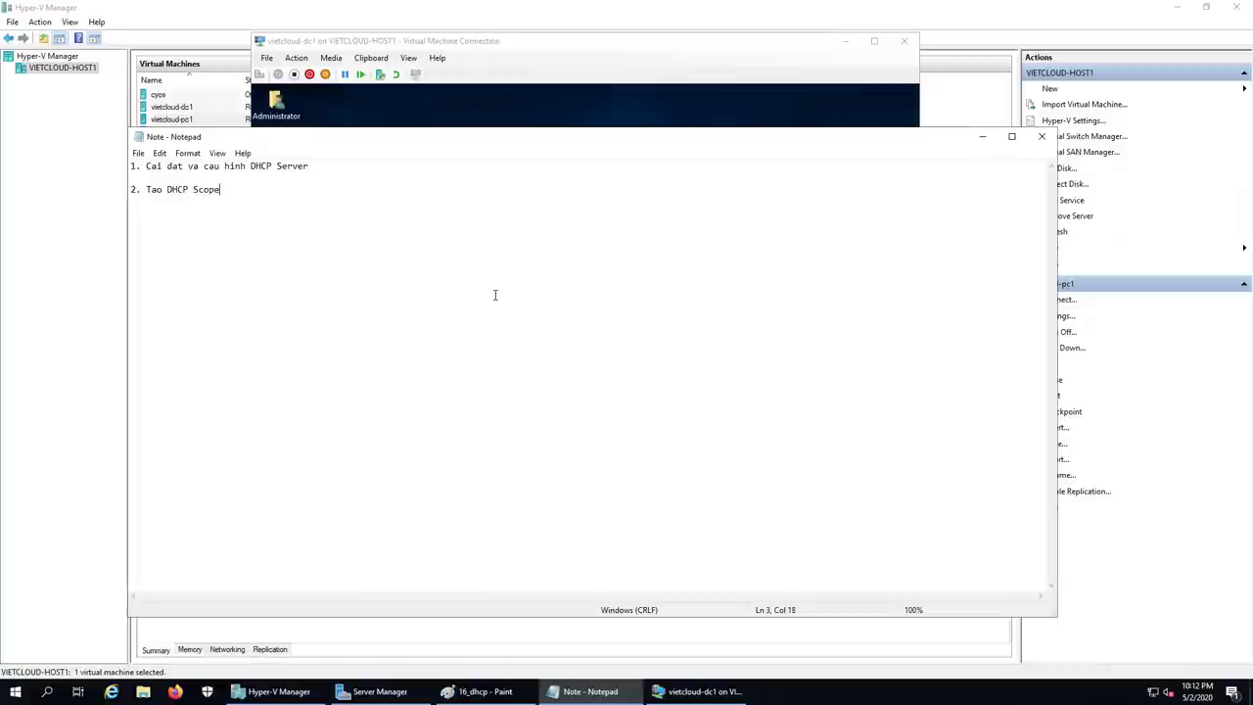
pyautogui.write(' va2 ca')
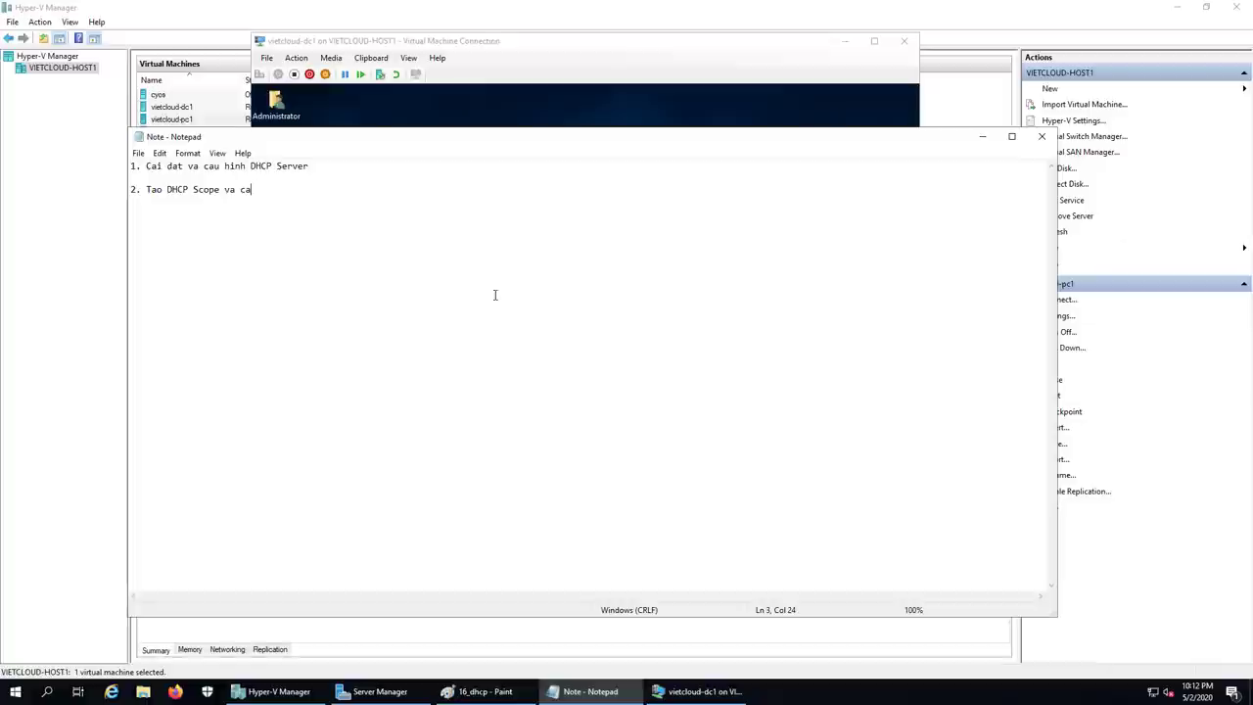
pyautogui.write('u hinh DHCP Options')
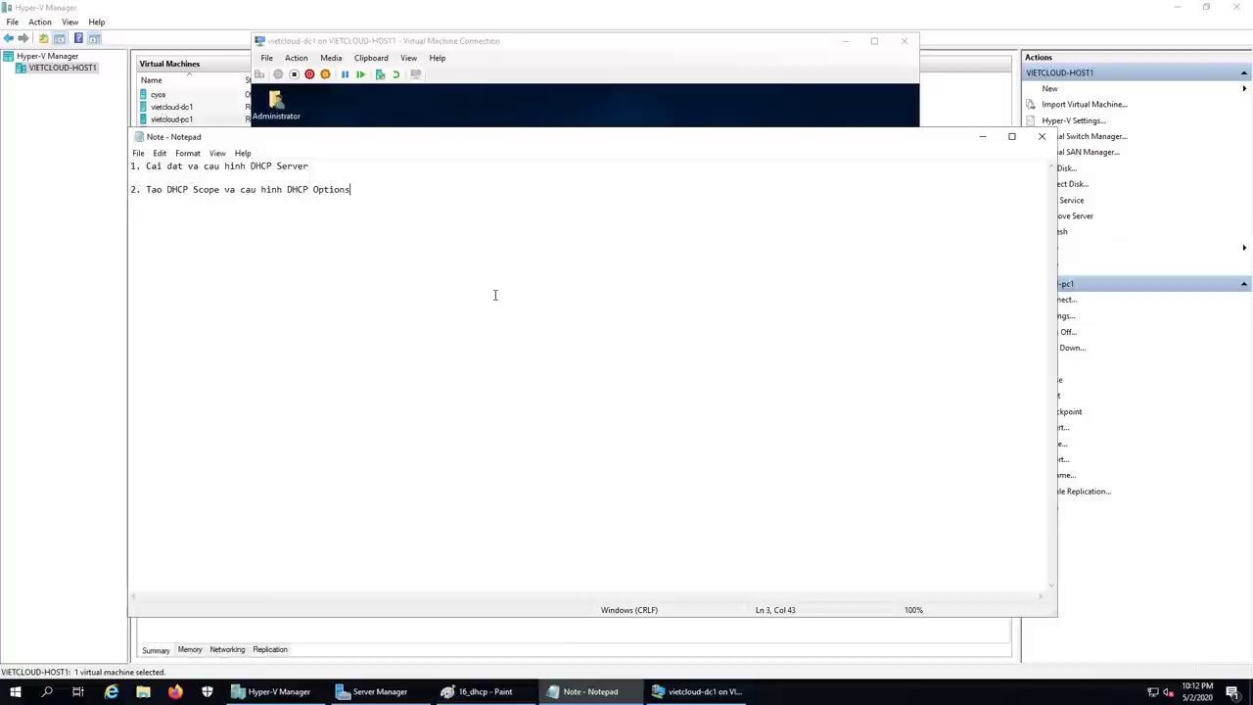
pyautogui.press('Return')
pyautogui.press('Return')
# Step: Launch the DHCP console on DC1 from Server Manager's Tools menu
pyautogui.click(314, 204)
pyautogui.click(625, 109)
pyautogui.click(427, 572)
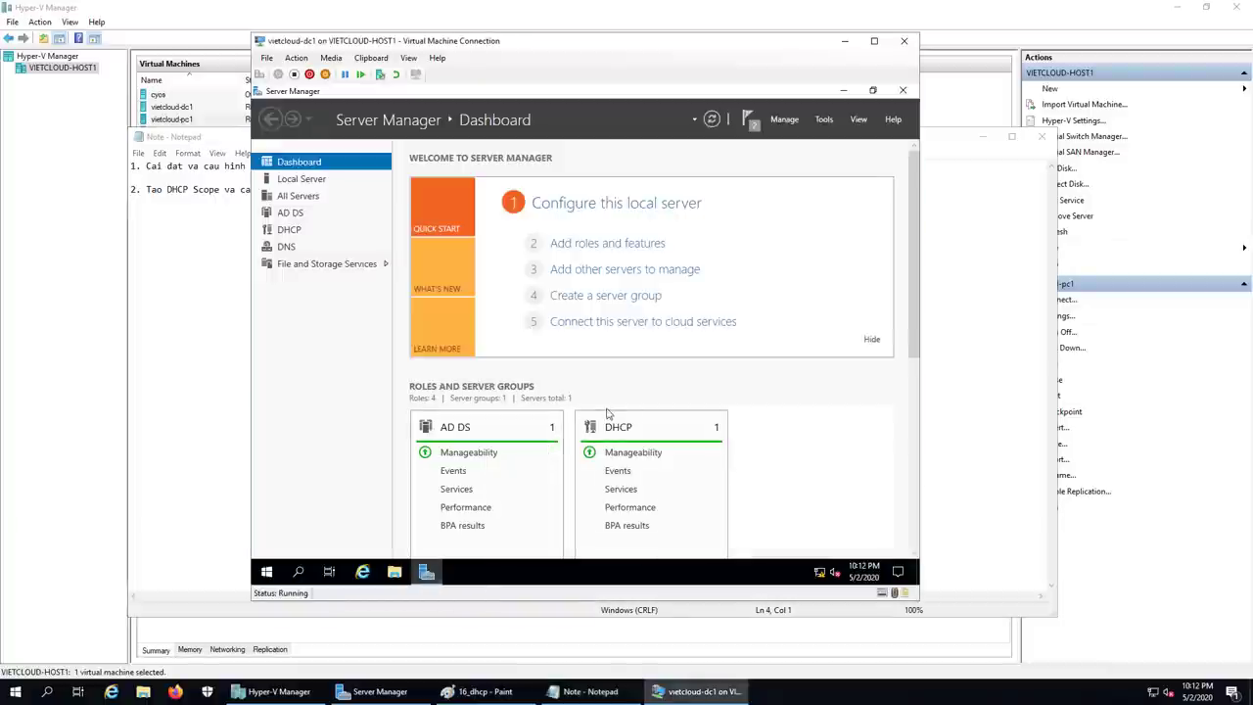
pyautogui.click(825, 119)
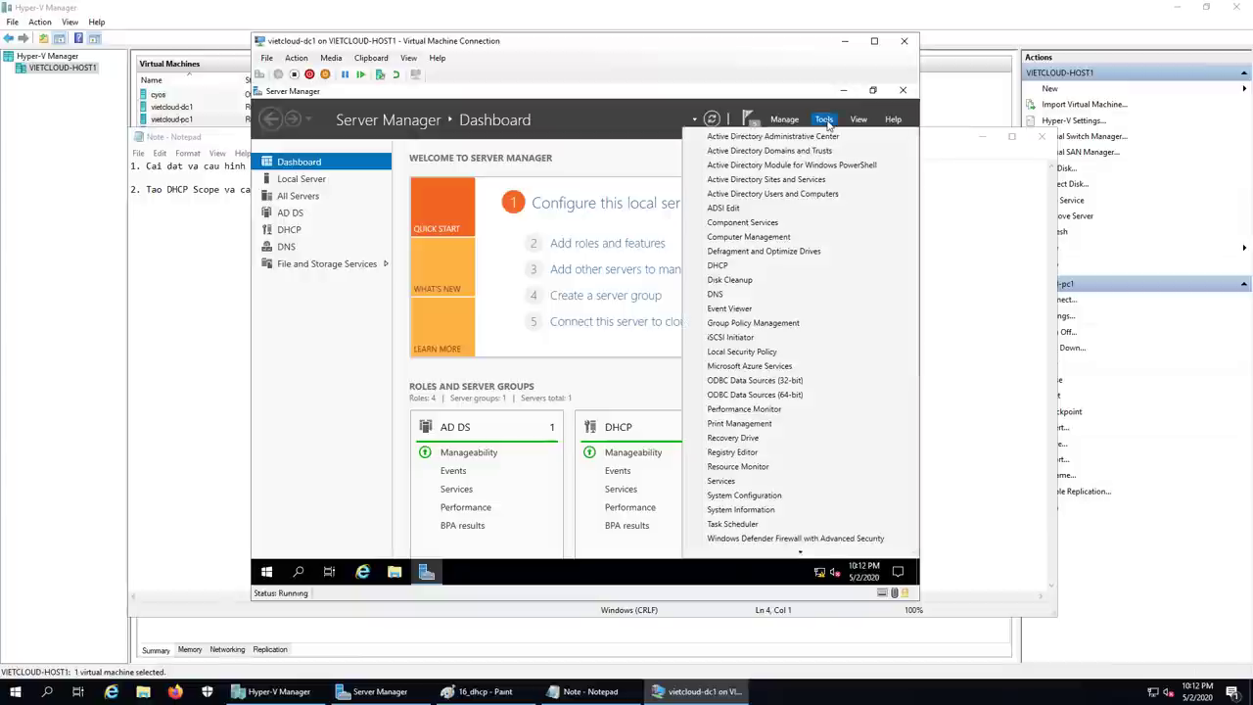
pyautogui.click(761, 266)
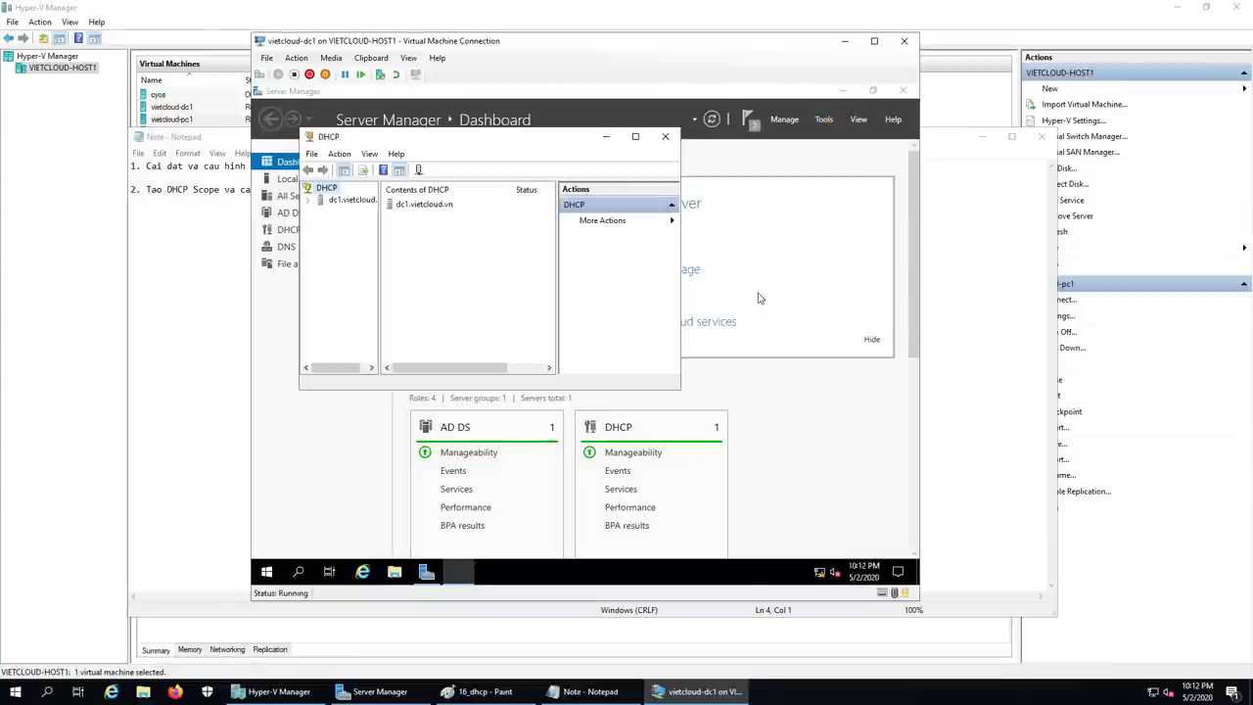
# Step: Maximize the console, expand dc1.vietcloud.vn's IPv4 and IPv6 branches, and select IPv4
pyautogui.click(631, 128)
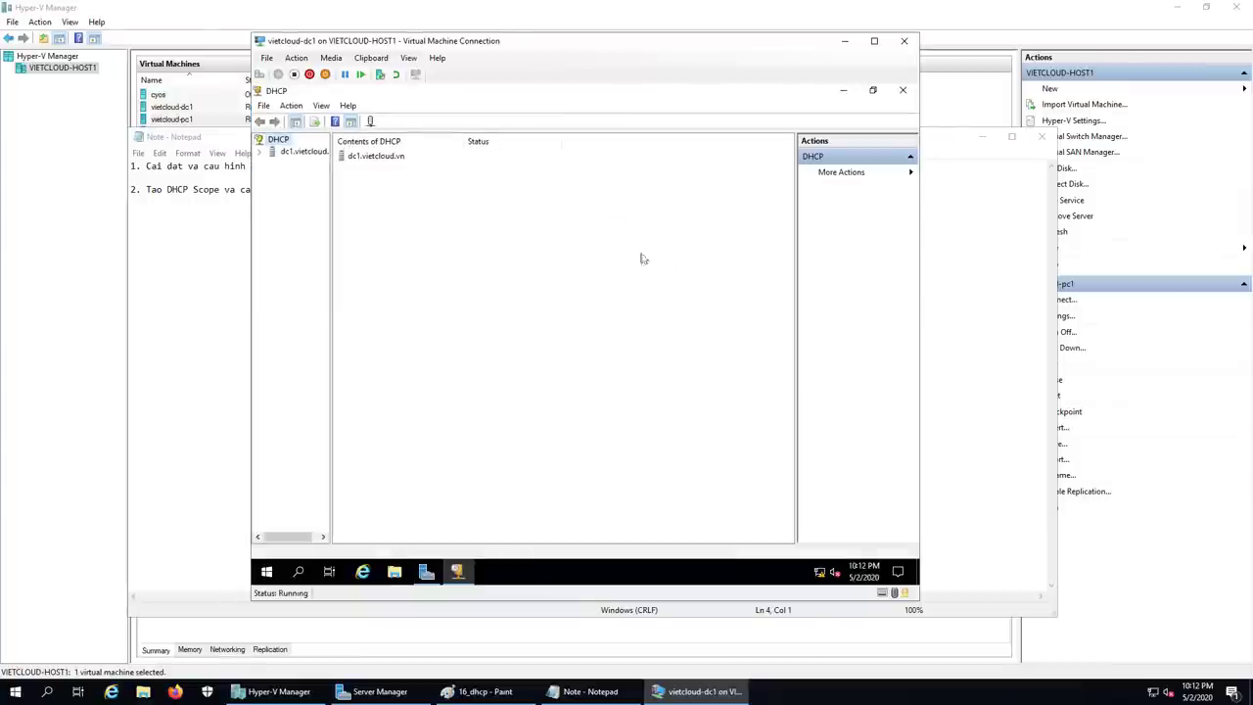
pyautogui.click(282, 156)
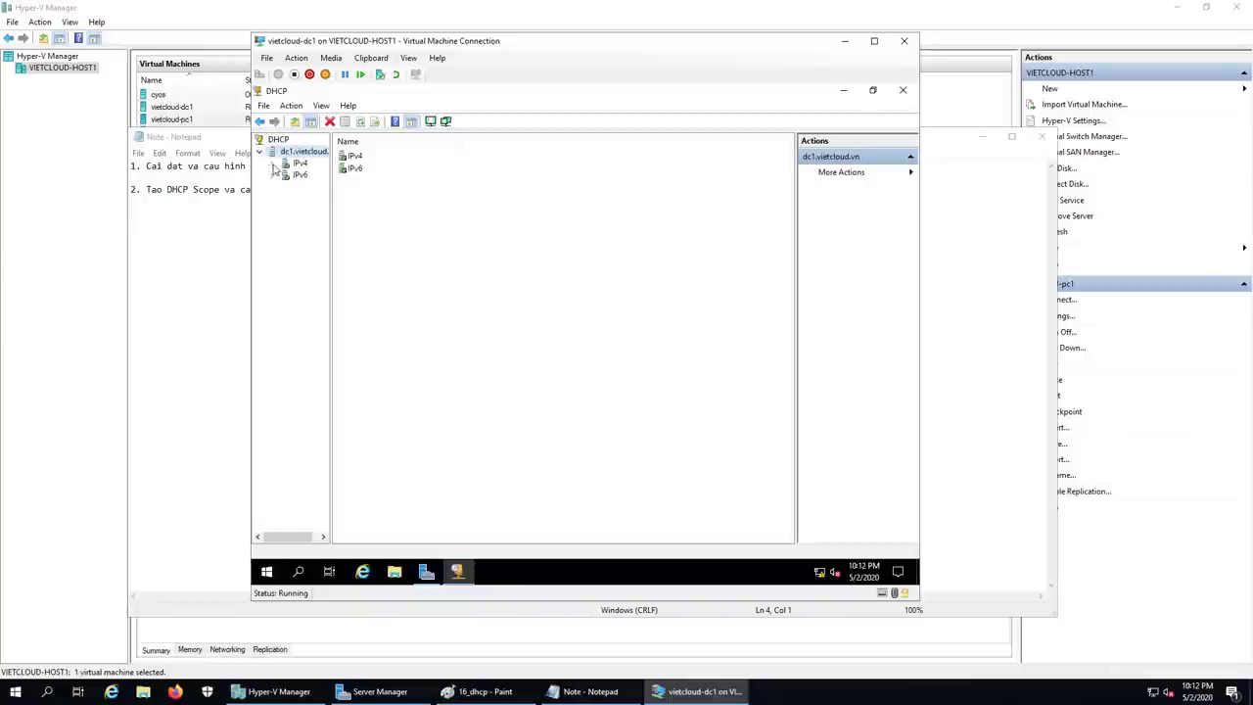
pyautogui.click(273, 164)
pyautogui.click(272, 211)
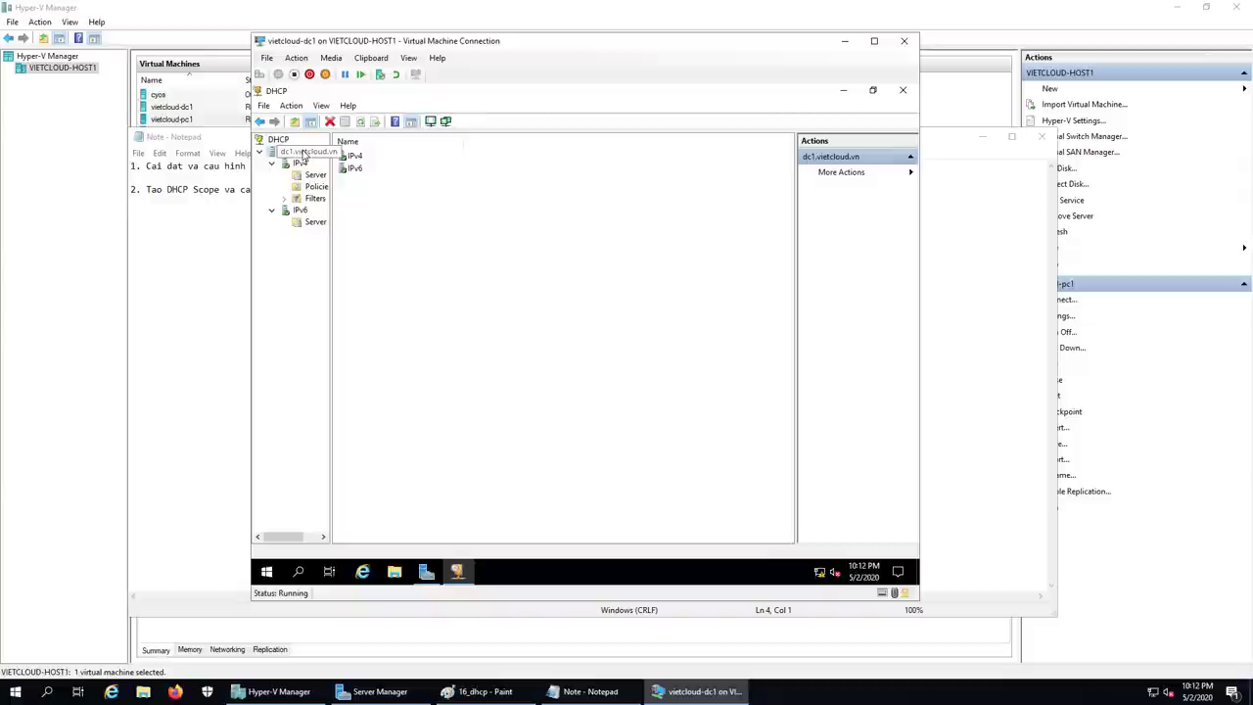
pyautogui.click(299, 165)
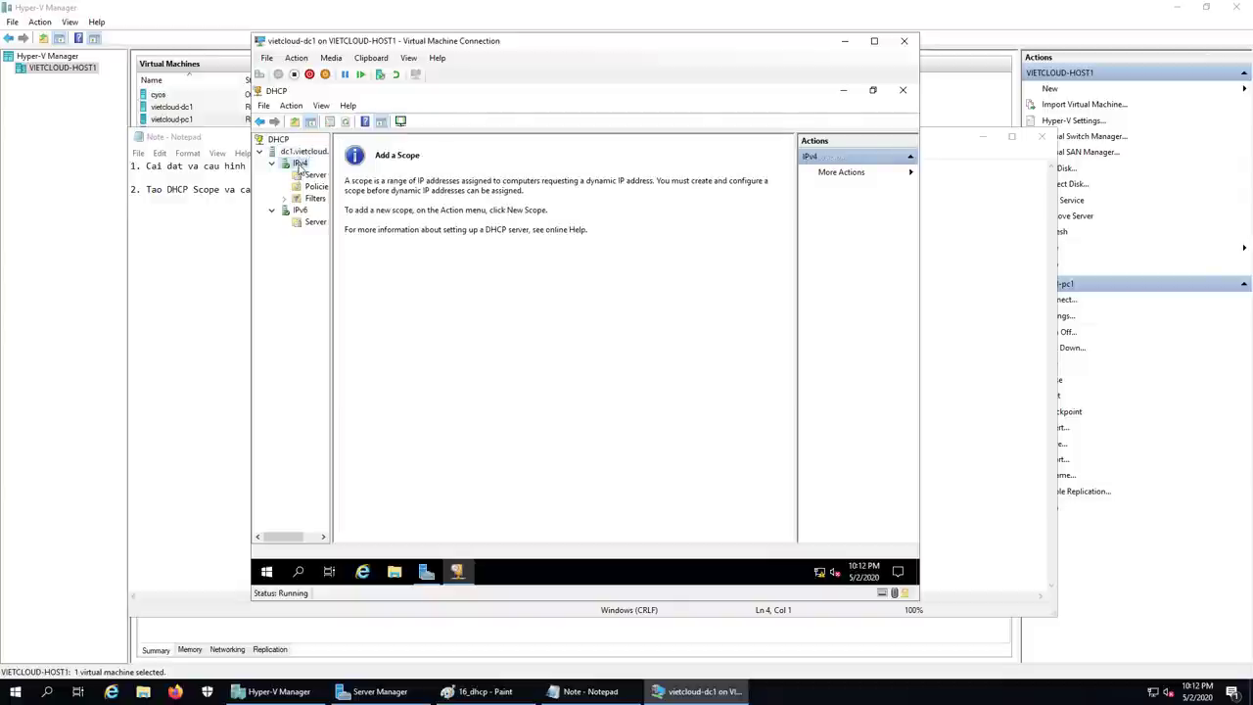
# Step: Start a new IPv4 scope named 'Scope 1'
pyautogui.rightClick(301, 166)
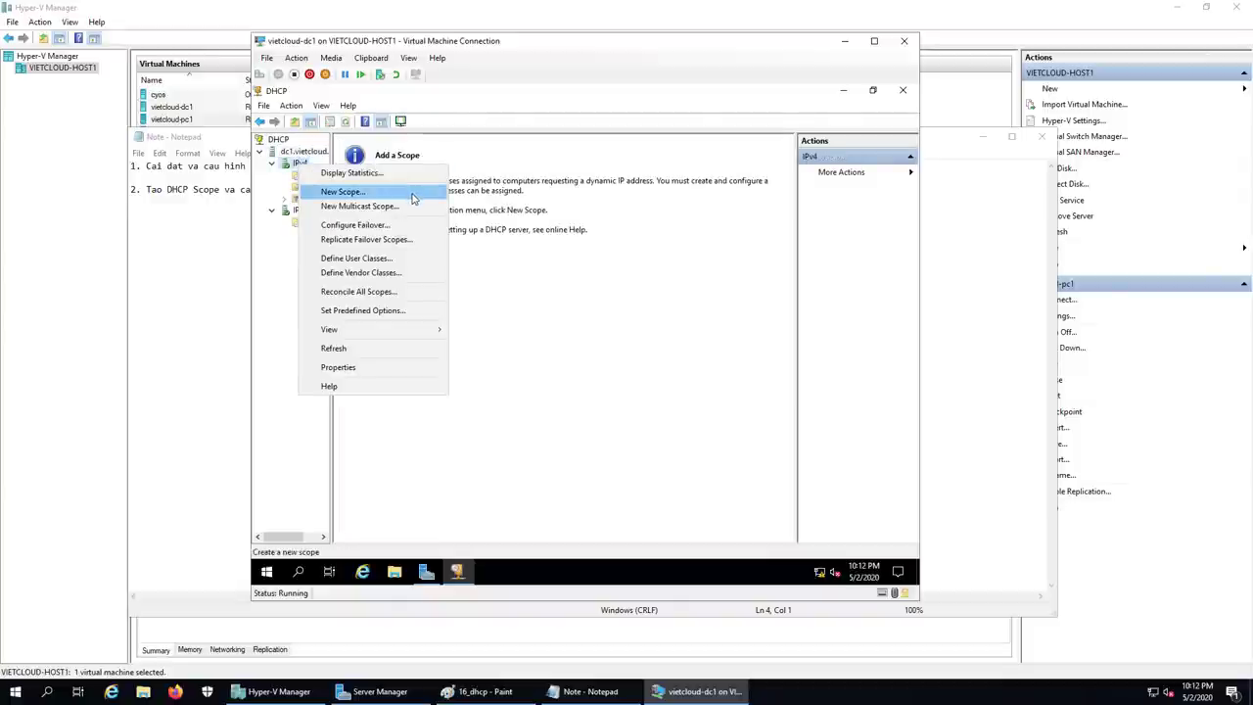
pyautogui.click(412, 199)
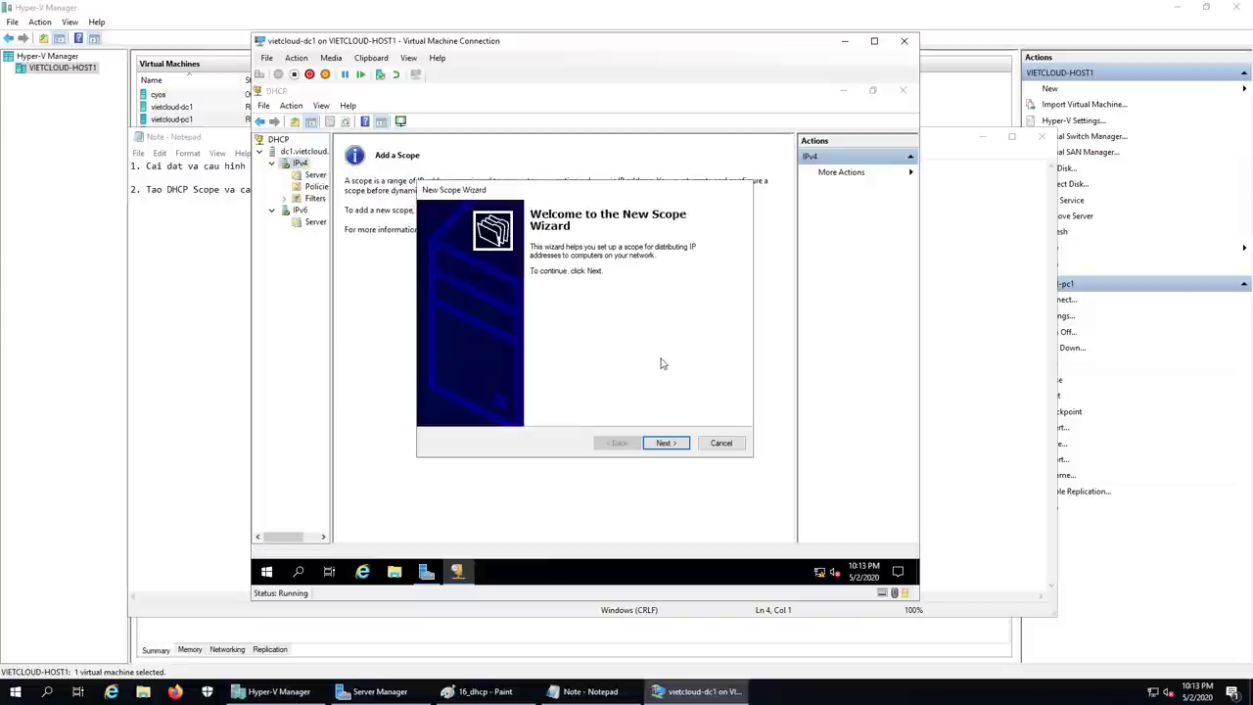
pyautogui.click(662, 443)
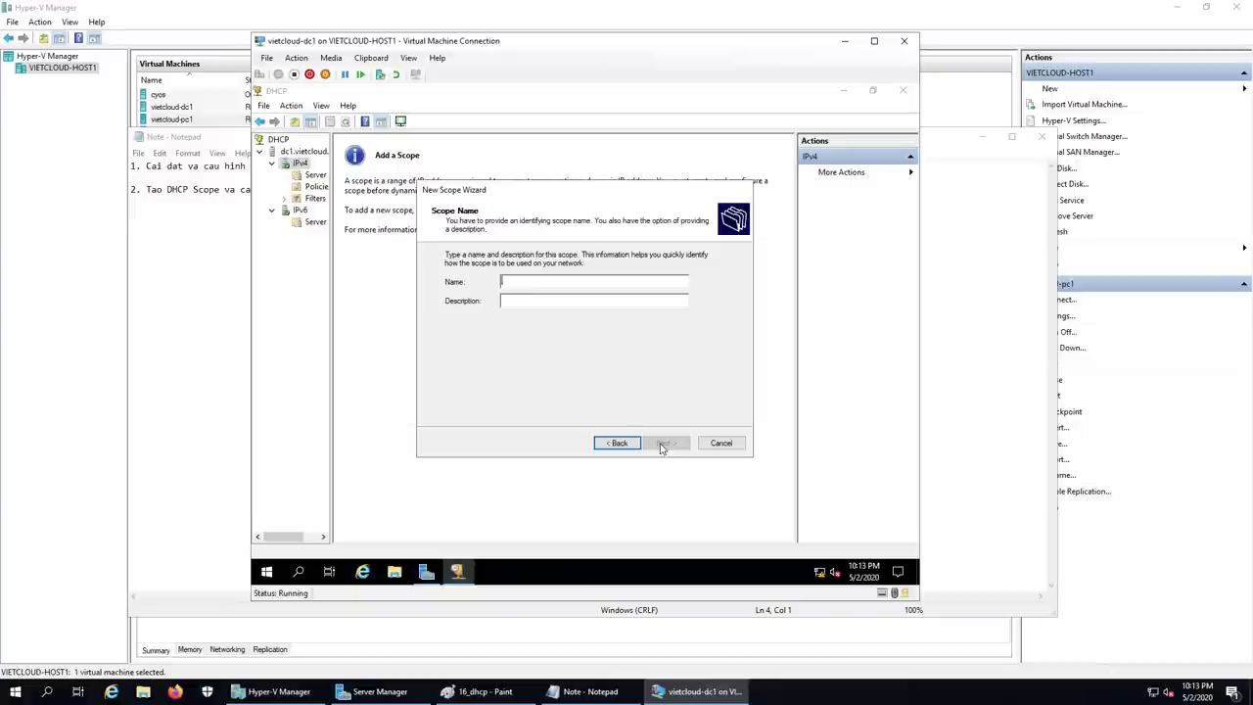
pyautogui.write('S')
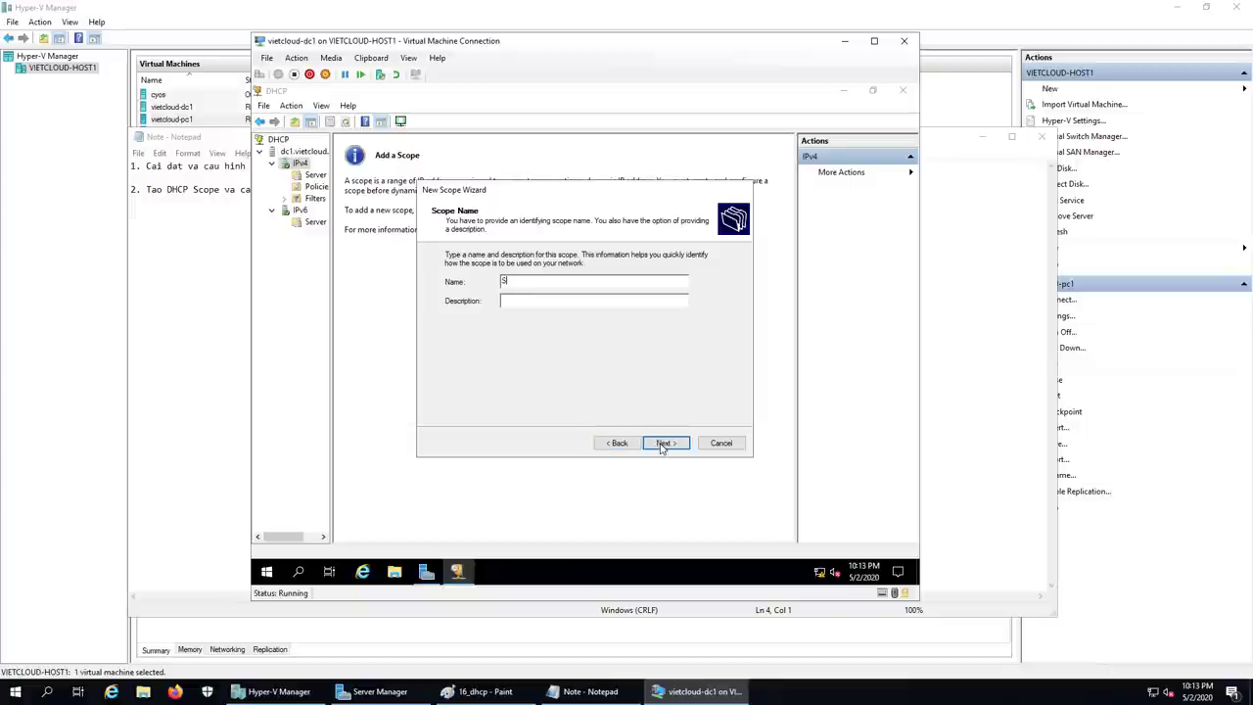
pyautogui.write('cope')
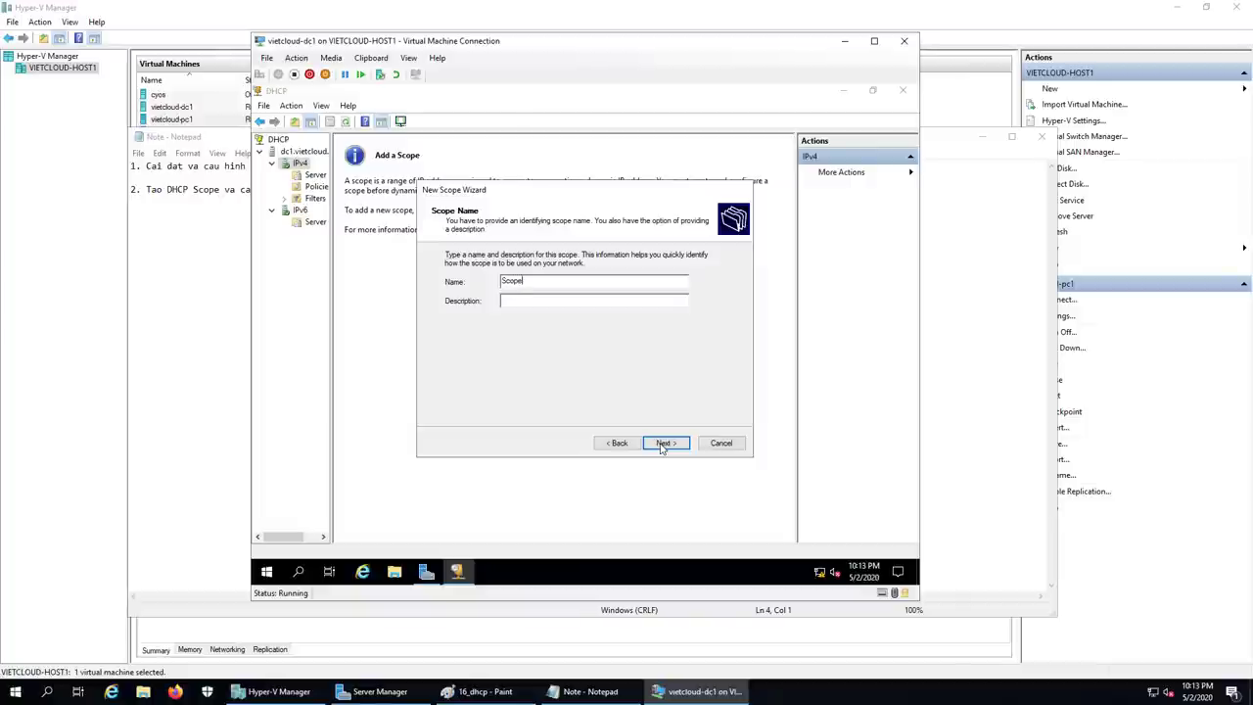
pyautogui.write(' 1')
pyautogui.click(663, 443)
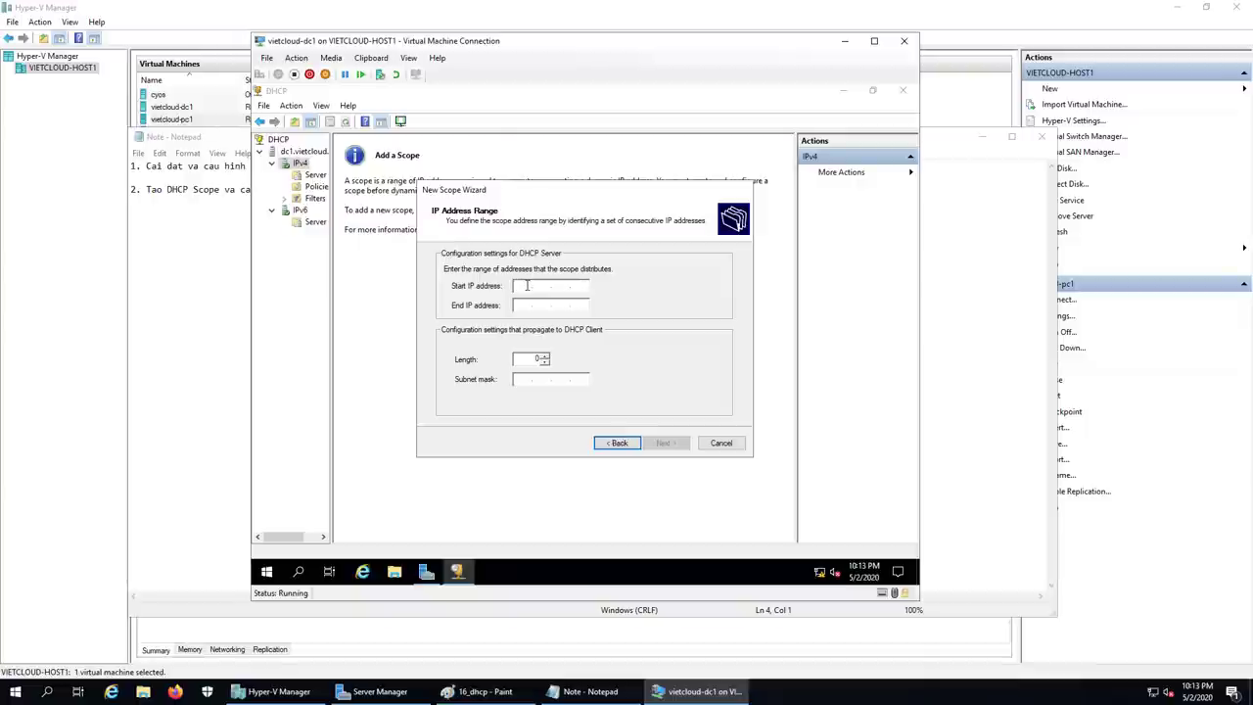
# Step: Set the scope's address range from 192.168.254.100 to 192.168.254.200
pyautogui.write('192.168.254.')
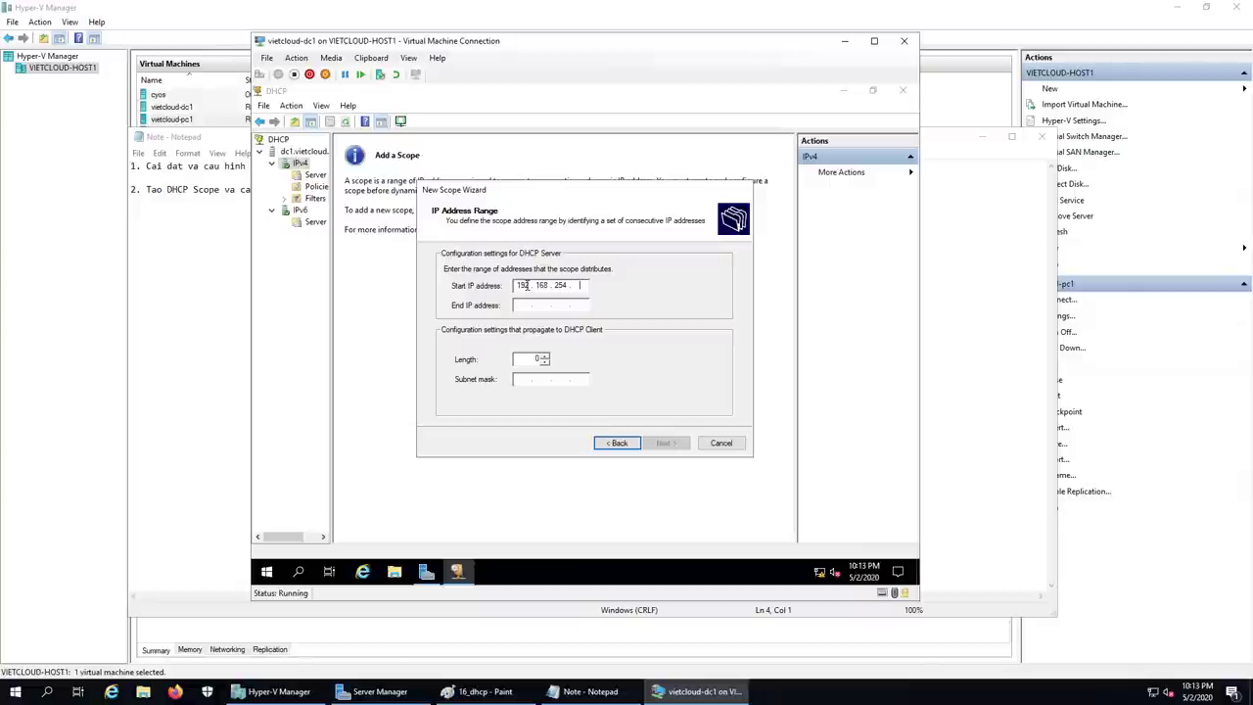
pyautogui.write('1')
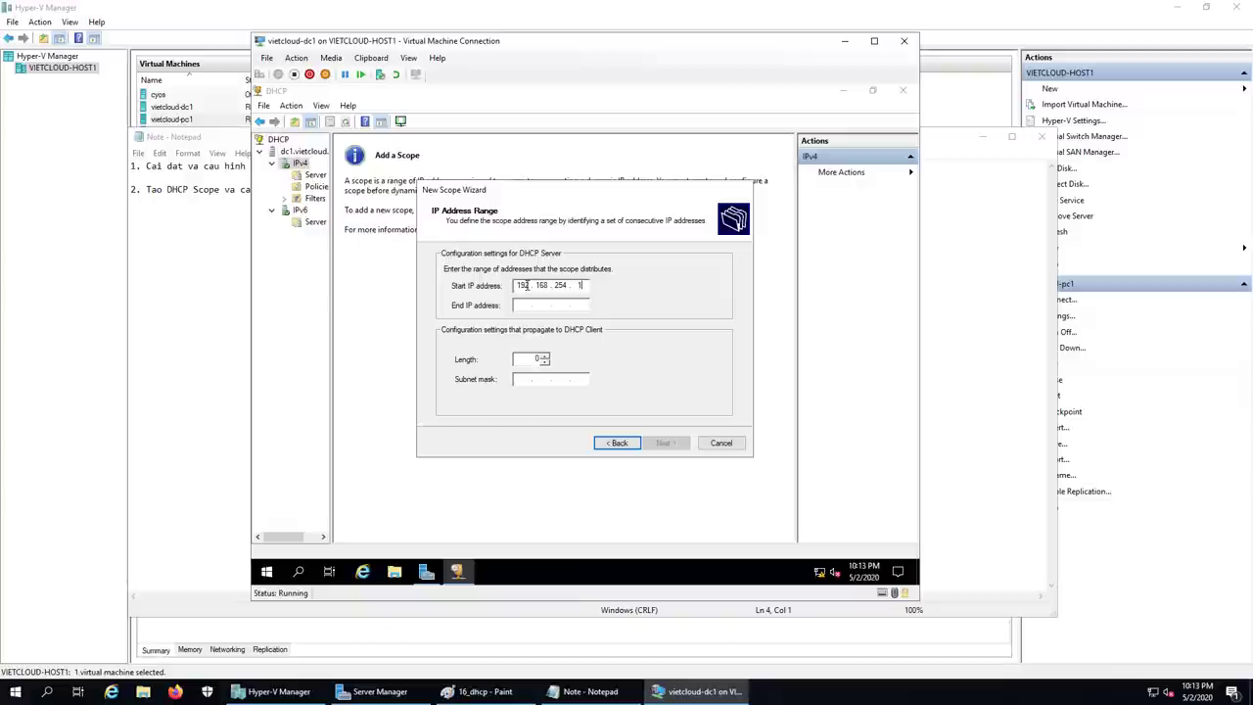
pyautogui.write('00')
pyautogui.press('Tab')
pyautogui.write('192 . ')
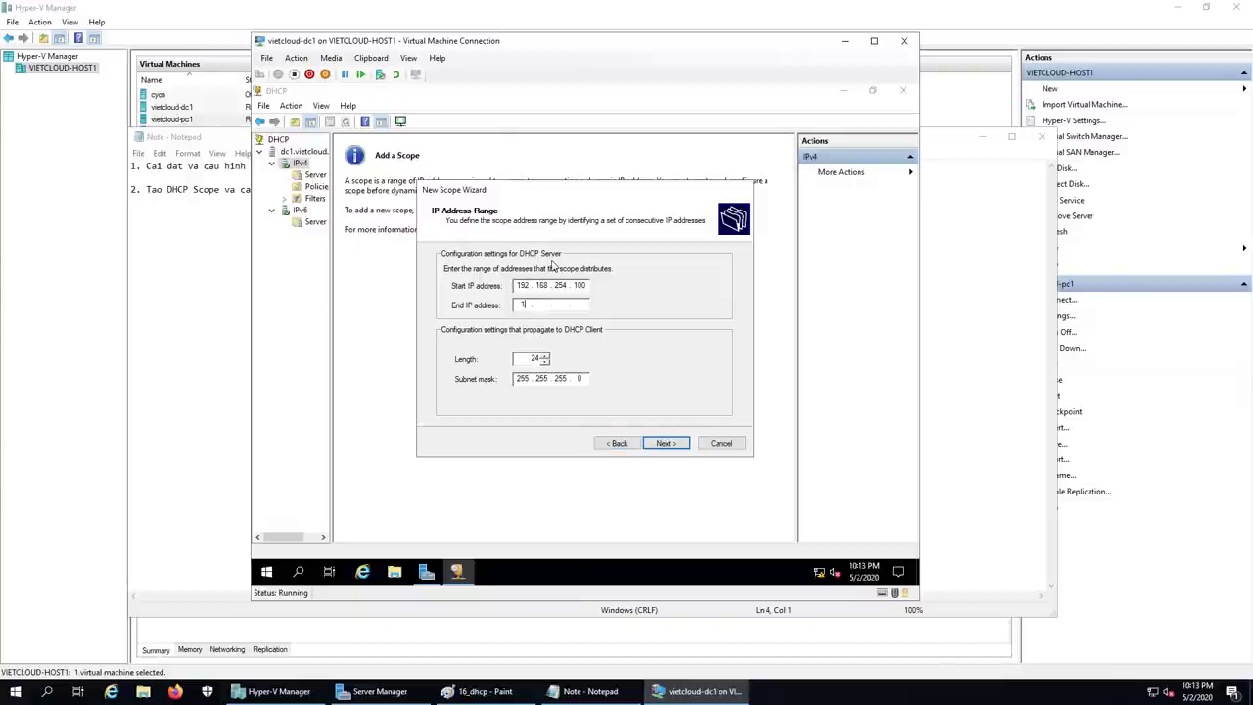
pyautogui.write('168 . 254 . 200')
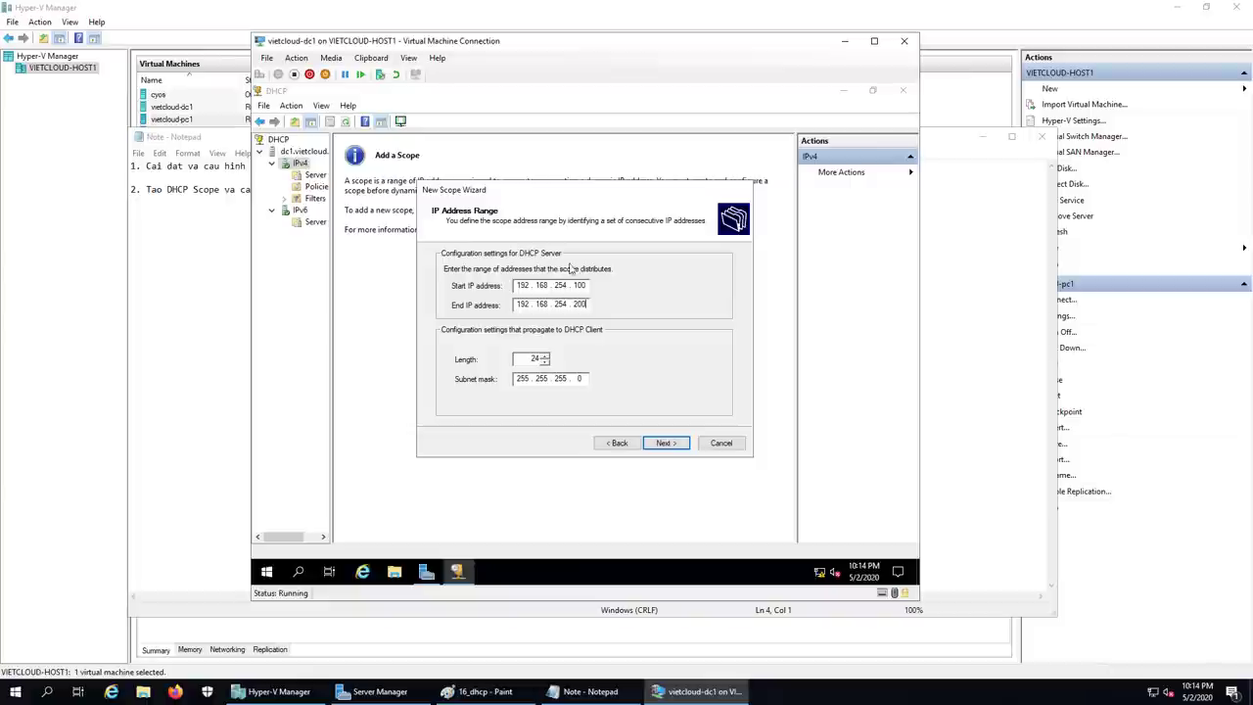
pyautogui.click(665, 444)
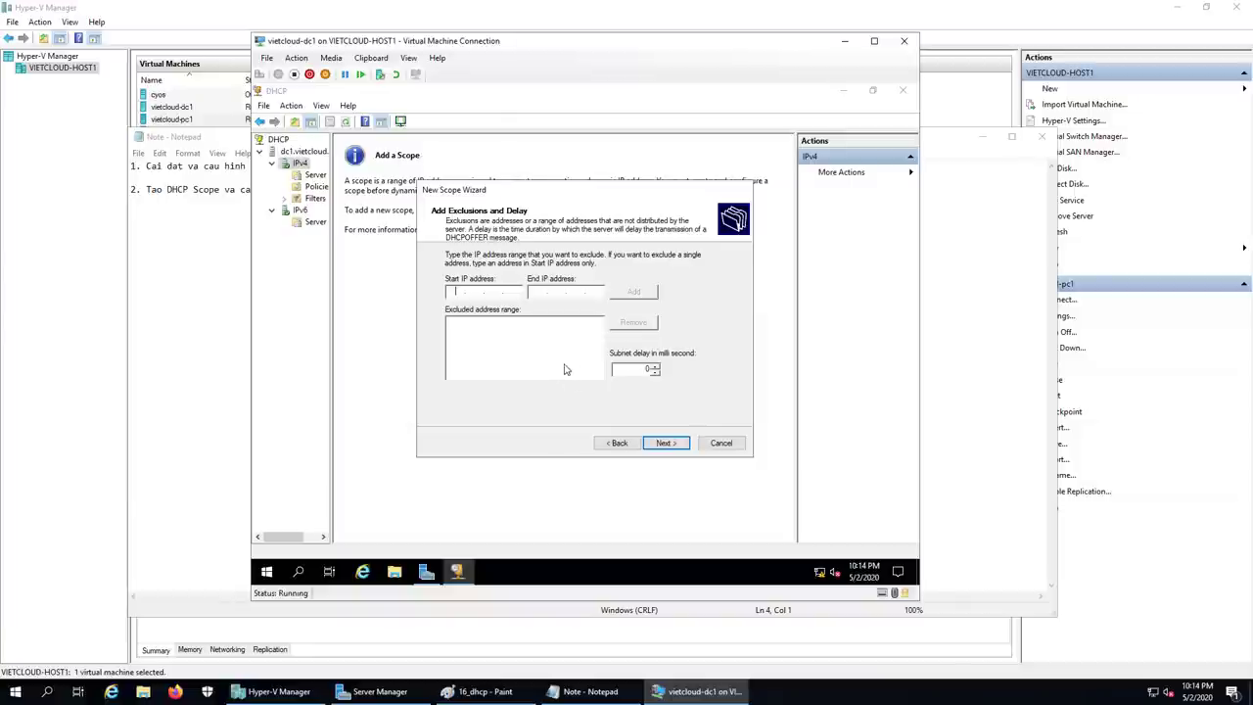
# Step: Skip exclusions, keep the default lease duration, and choose to configure scope options now
pyautogui.click(673, 445)
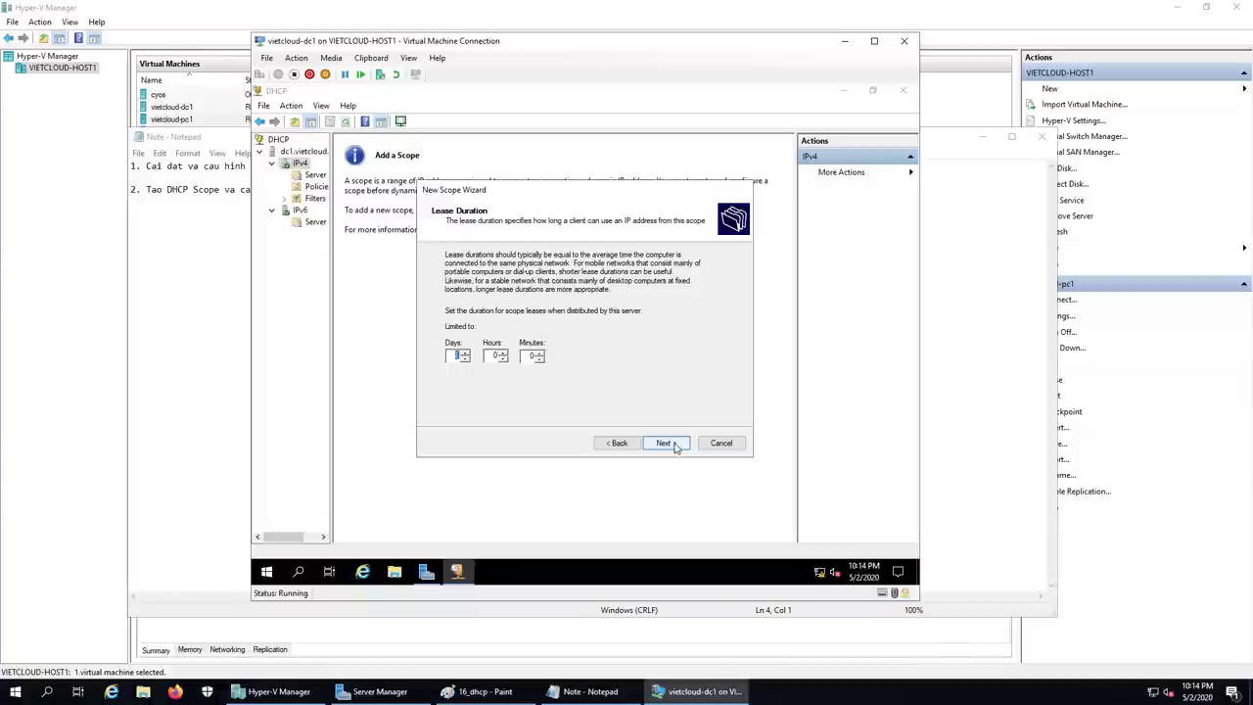
pyautogui.click(674, 447)
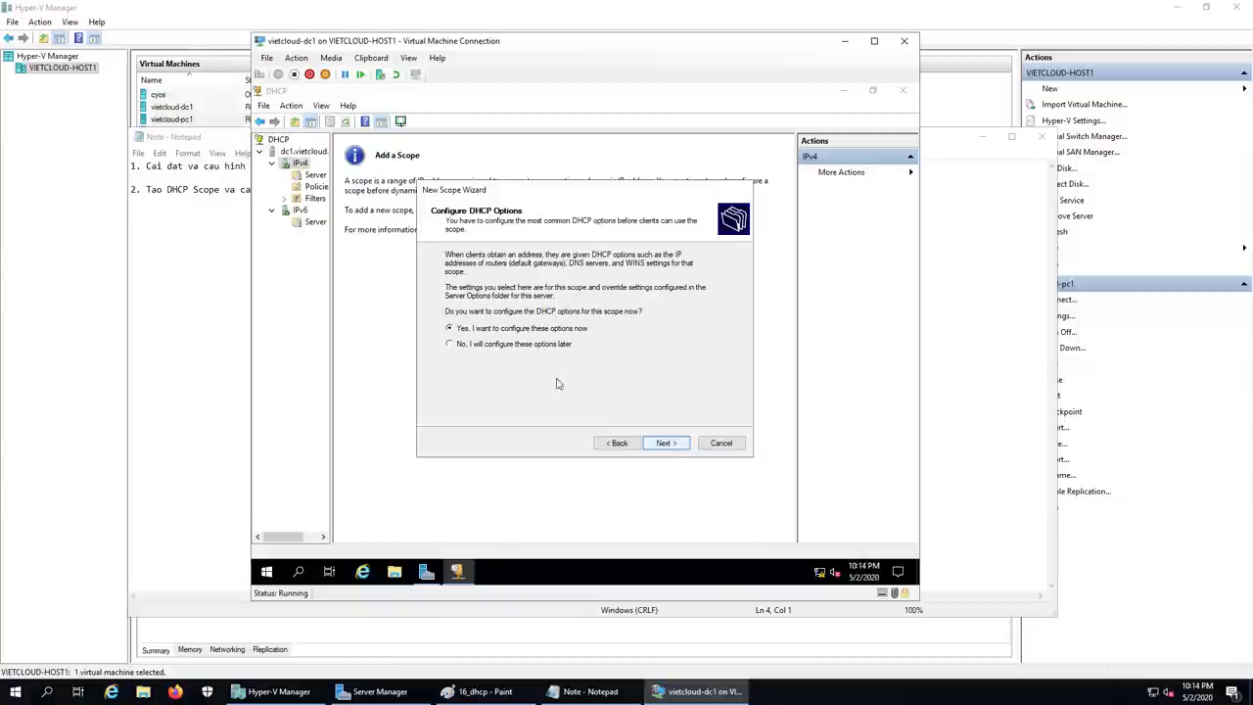
pyautogui.click(664, 442)
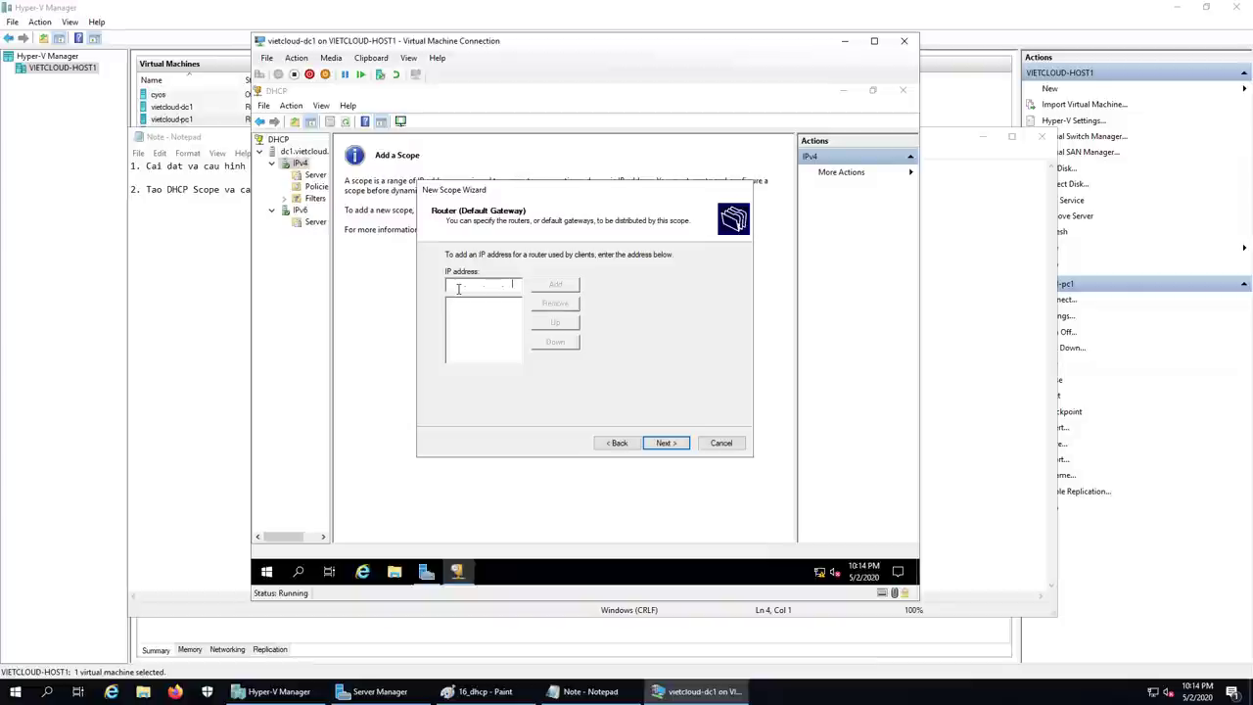
# Step: Add 192.168.254.251 as the scope's default gateway router
pyautogui.write('192 . 168 . 254 . ')
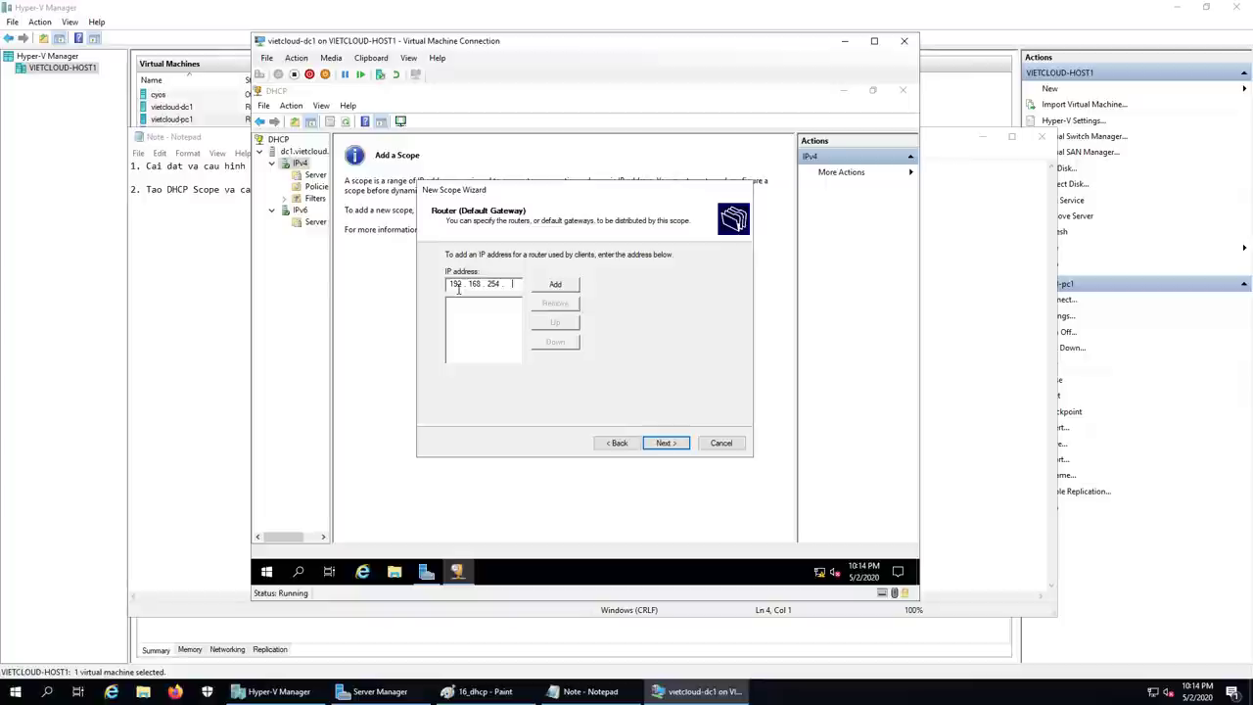
pyautogui.write('251')
pyautogui.click(560, 287)
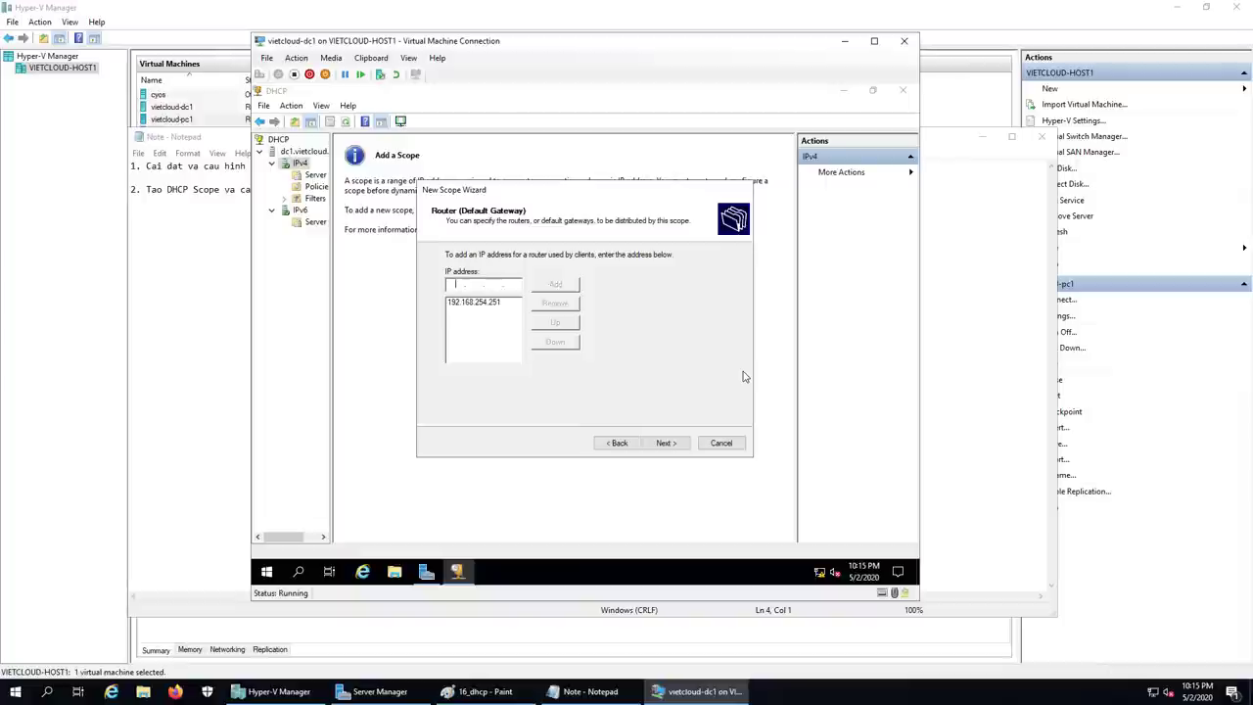
pyautogui.click(665, 442)
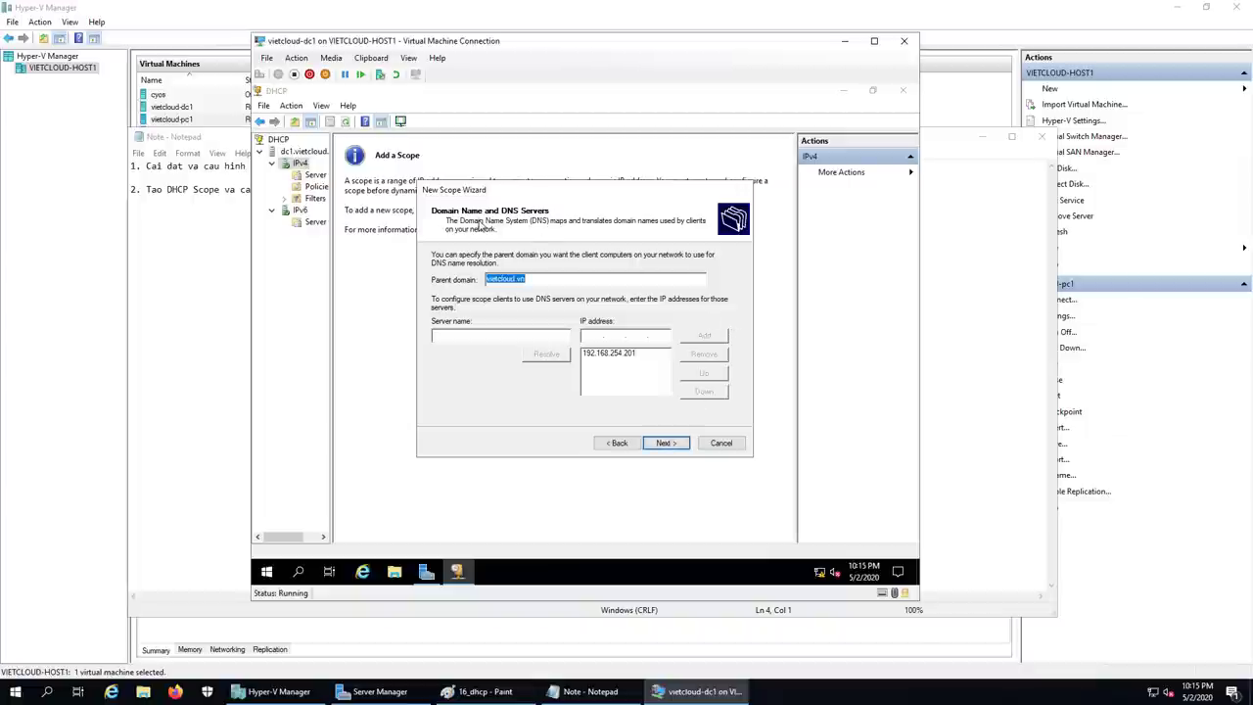
# Step: Accept domain vietcloud.vn and DNS 192.168.254.201, skip WINS, activate the scope, and finish
pyautogui.click(568, 279)
pyautogui.click(629, 356)
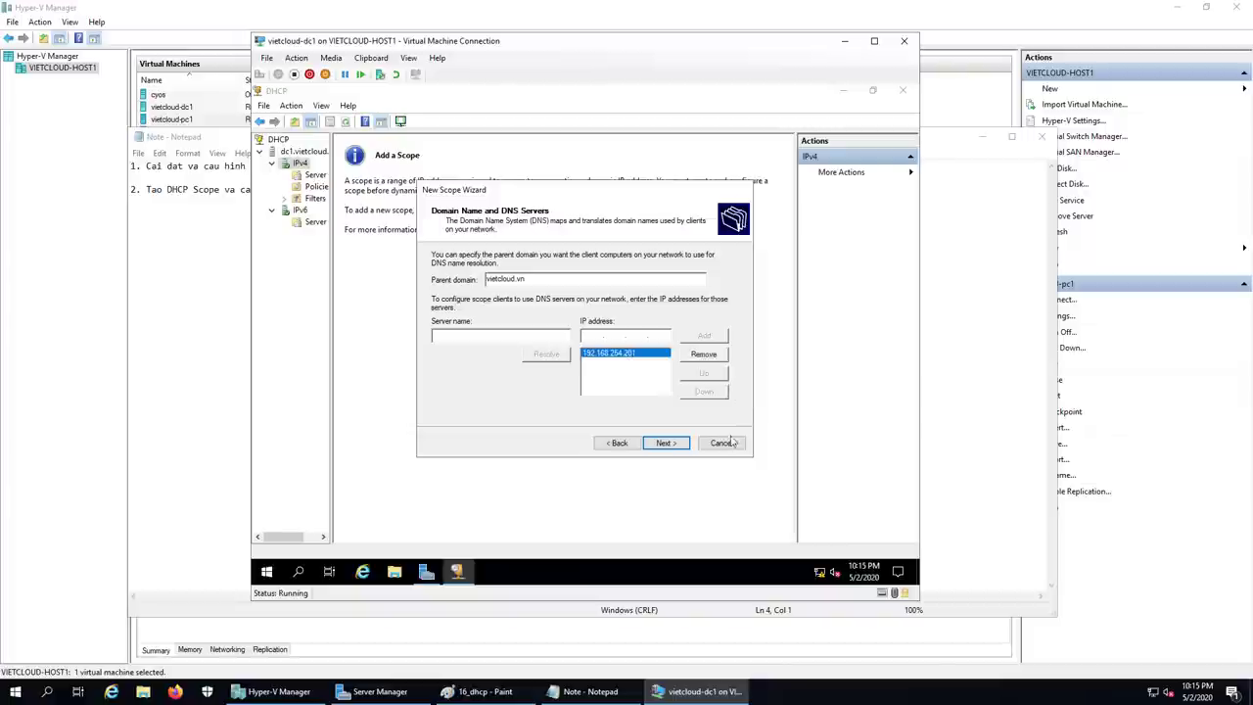
pyautogui.click(684, 447)
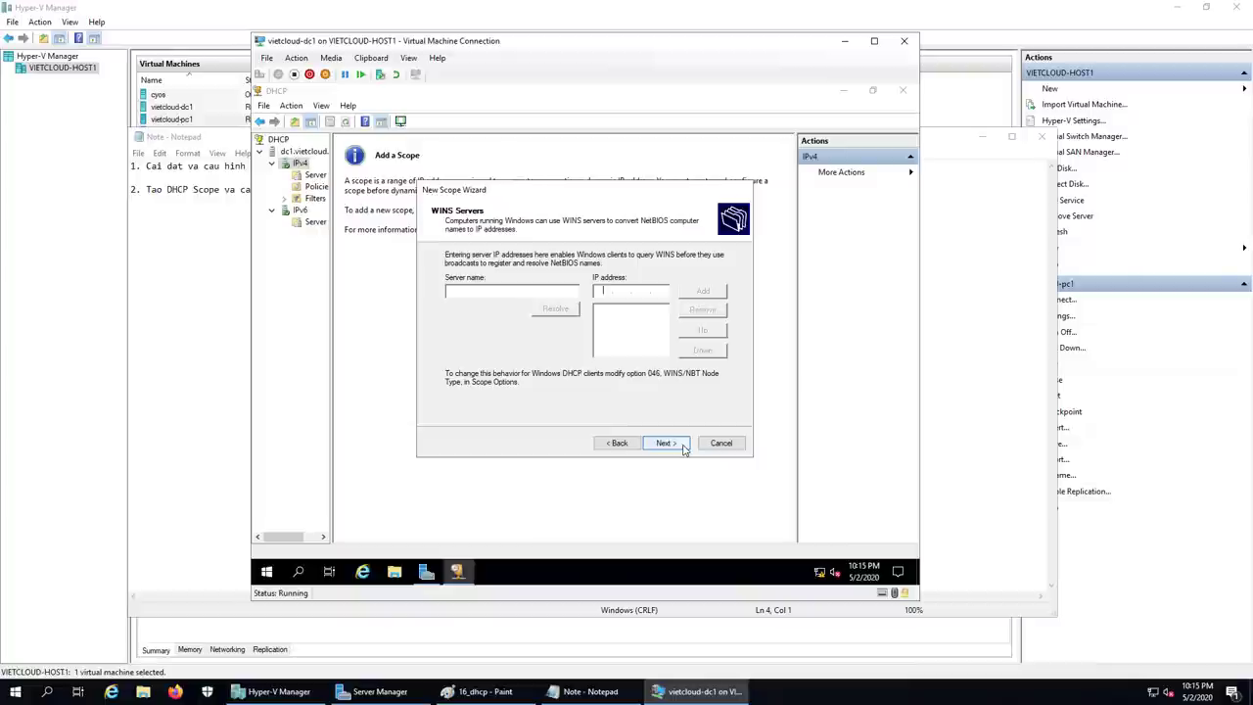
pyautogui.click(662, 444)
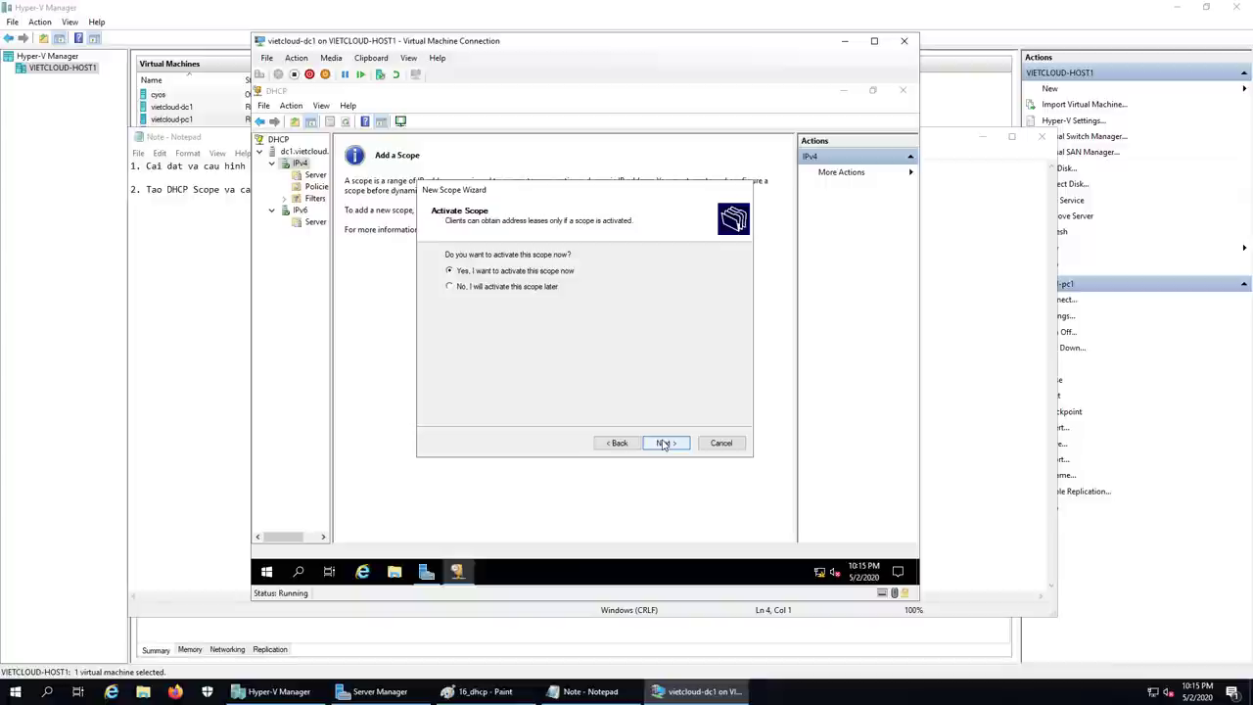
pyautogui.click(663, 444)
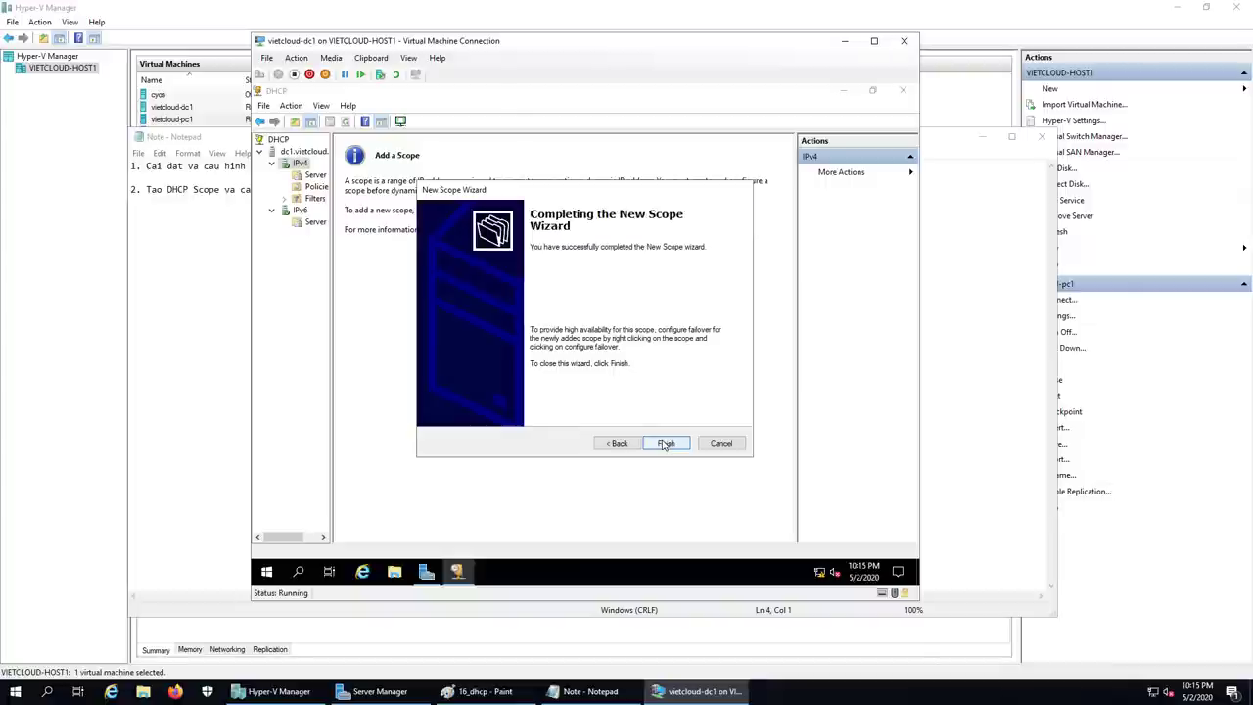
pyautogui.click(664, 443)
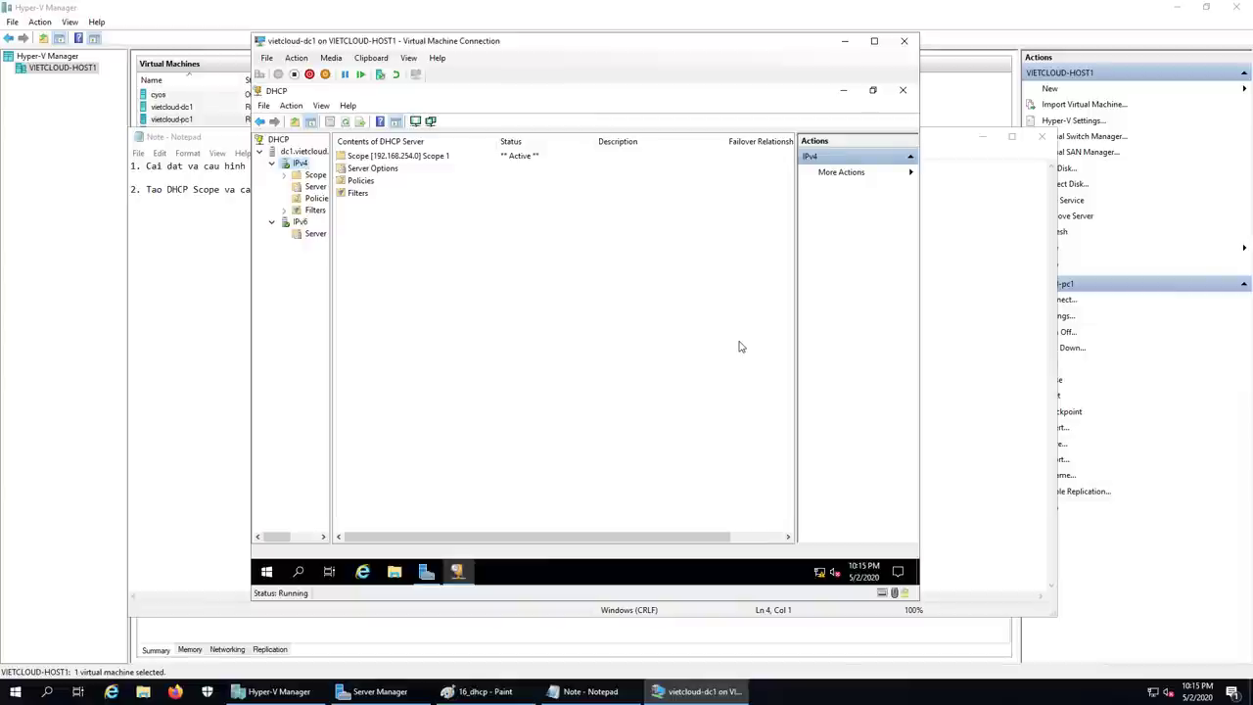
# Step: Expand the new scope and view its address pool and the pc1.vietcloud.vn lease
pyautogui.click(316, 176)
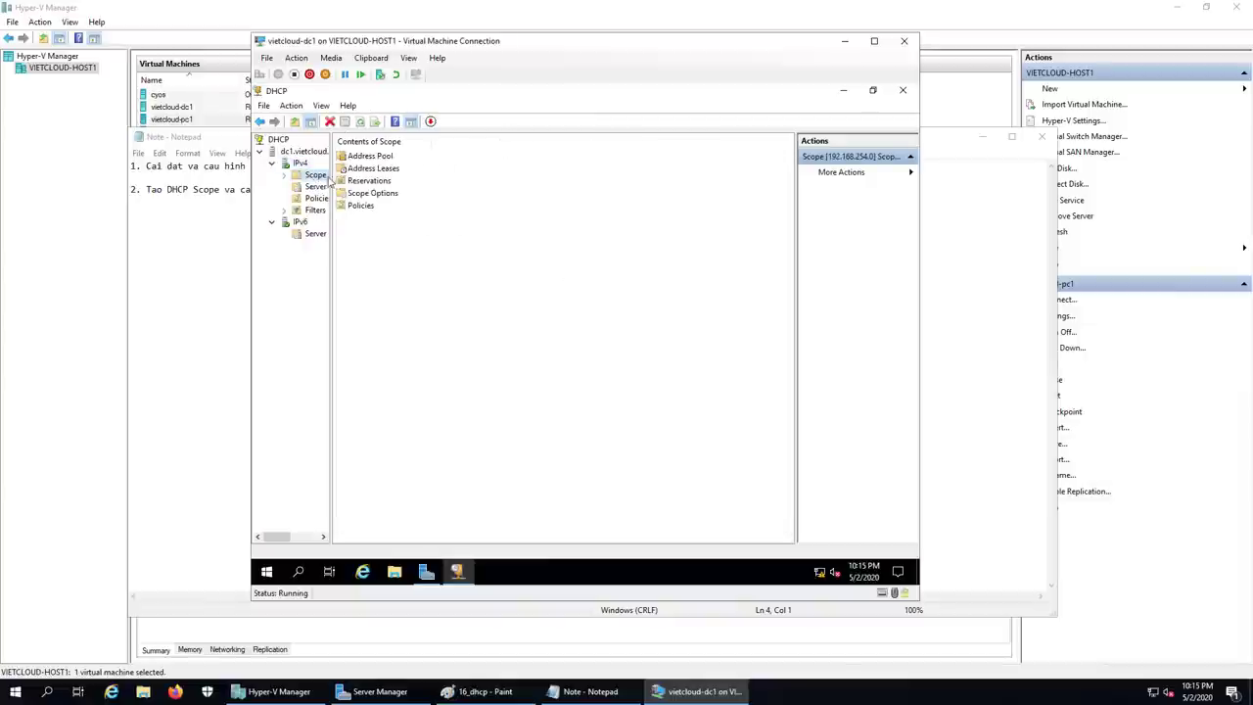
pyautogui.moveTo(333, 176); pyautogui.dragTo(355, 177)
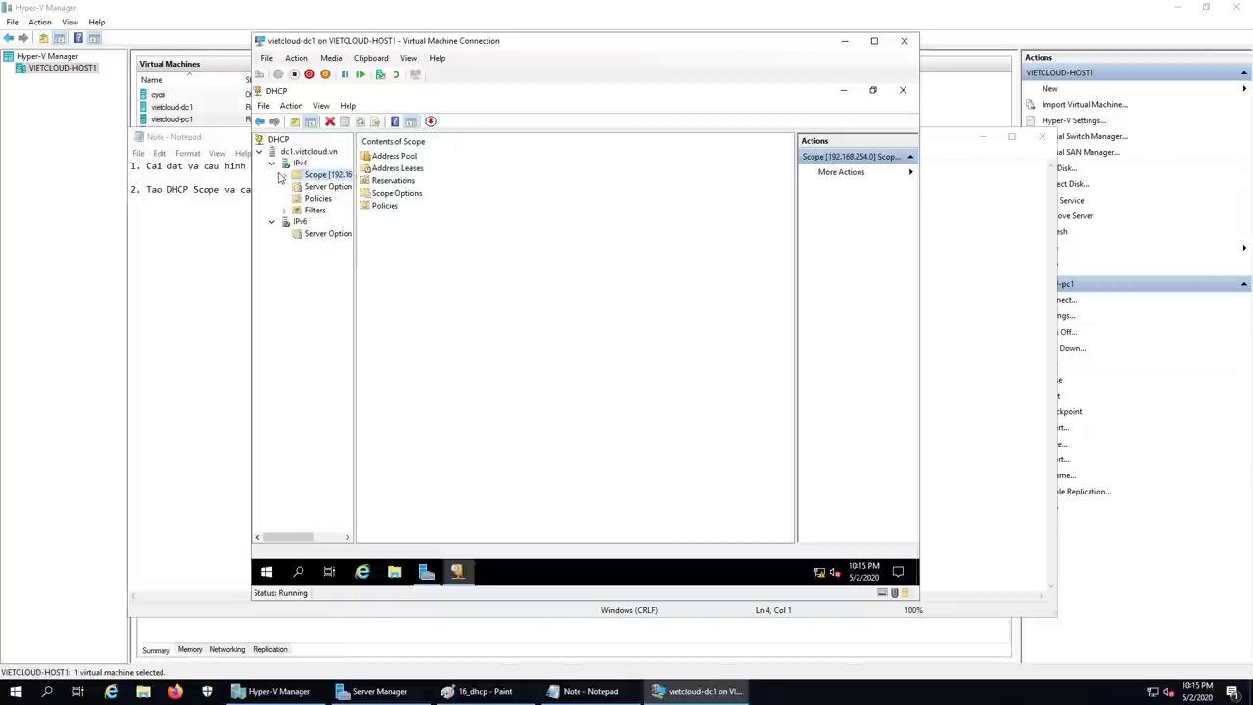
pyautogui.click(284, 176)
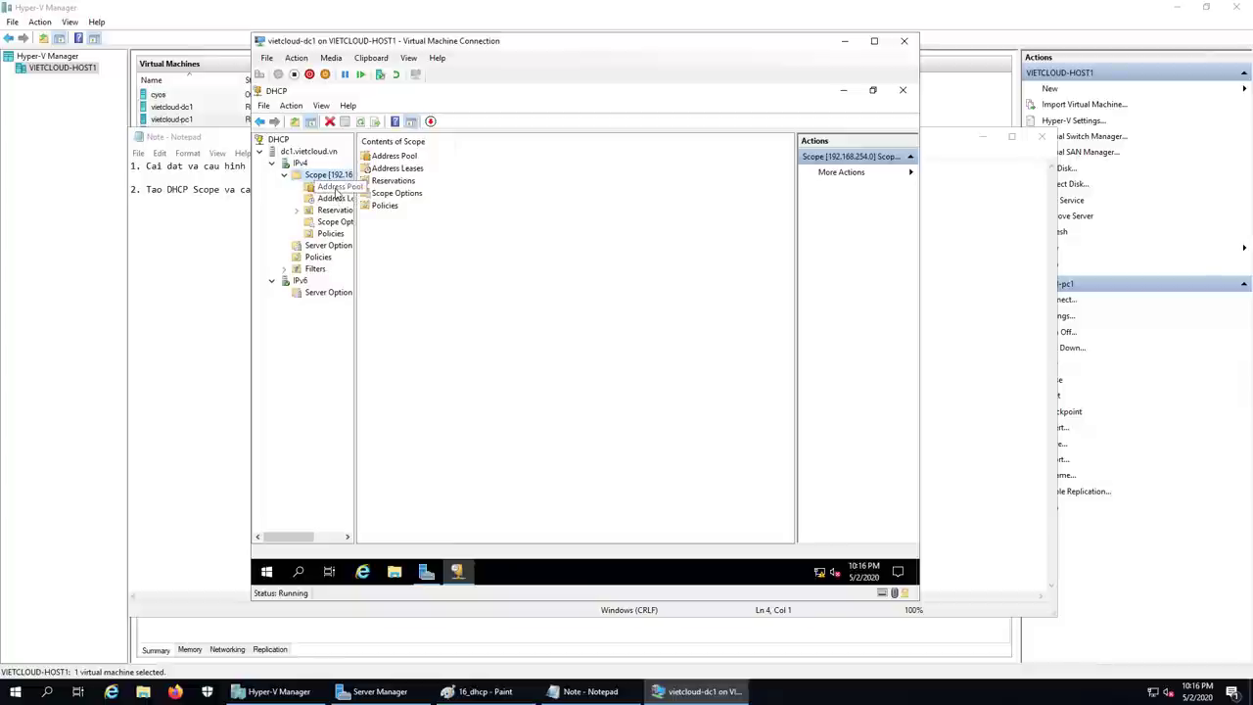
pyautogui.click(311, 189)
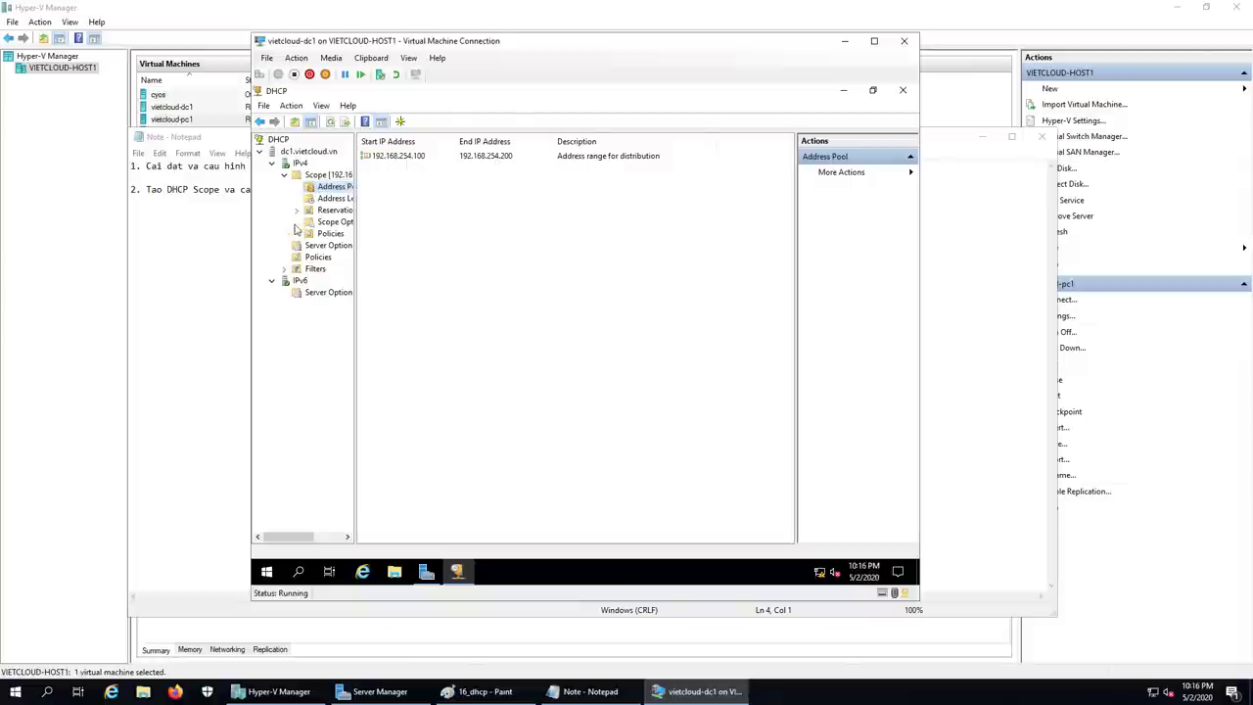
pyautogui.click(338, 199)
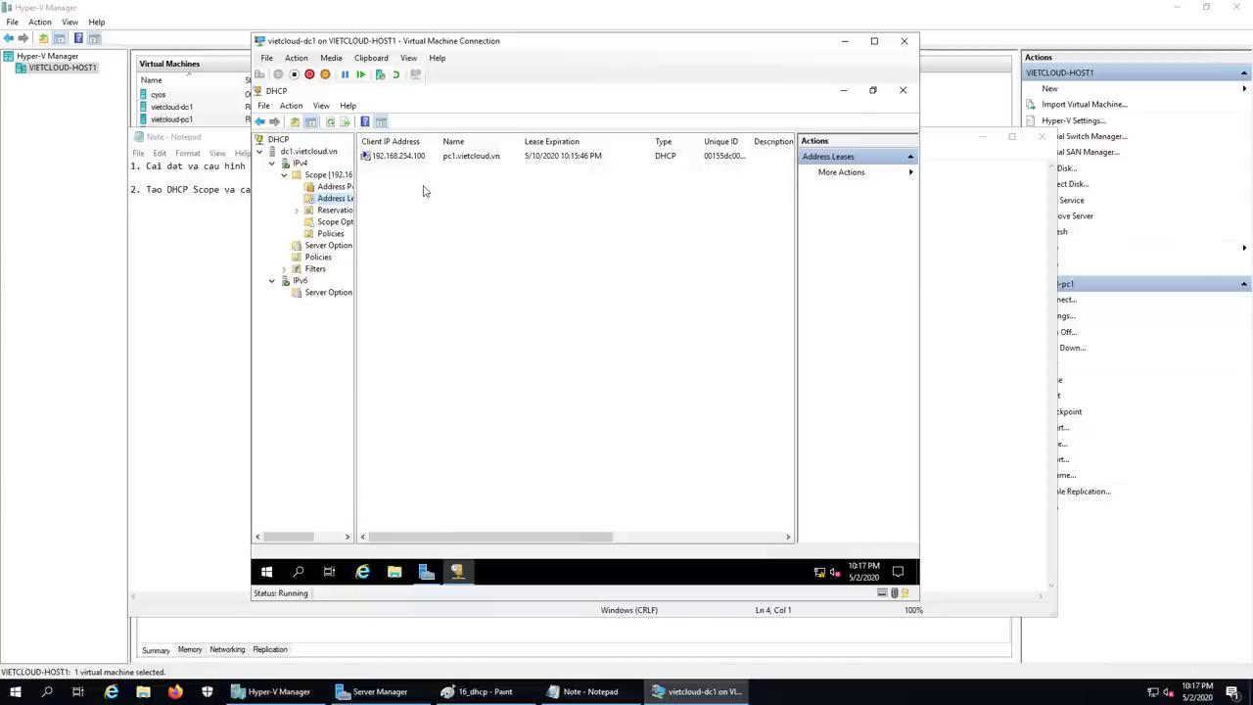
# Step: Inspect the scope's 003 Router and 015 DNS Domain Name options, then return to Notepad
pyautogui.click(334, 221)
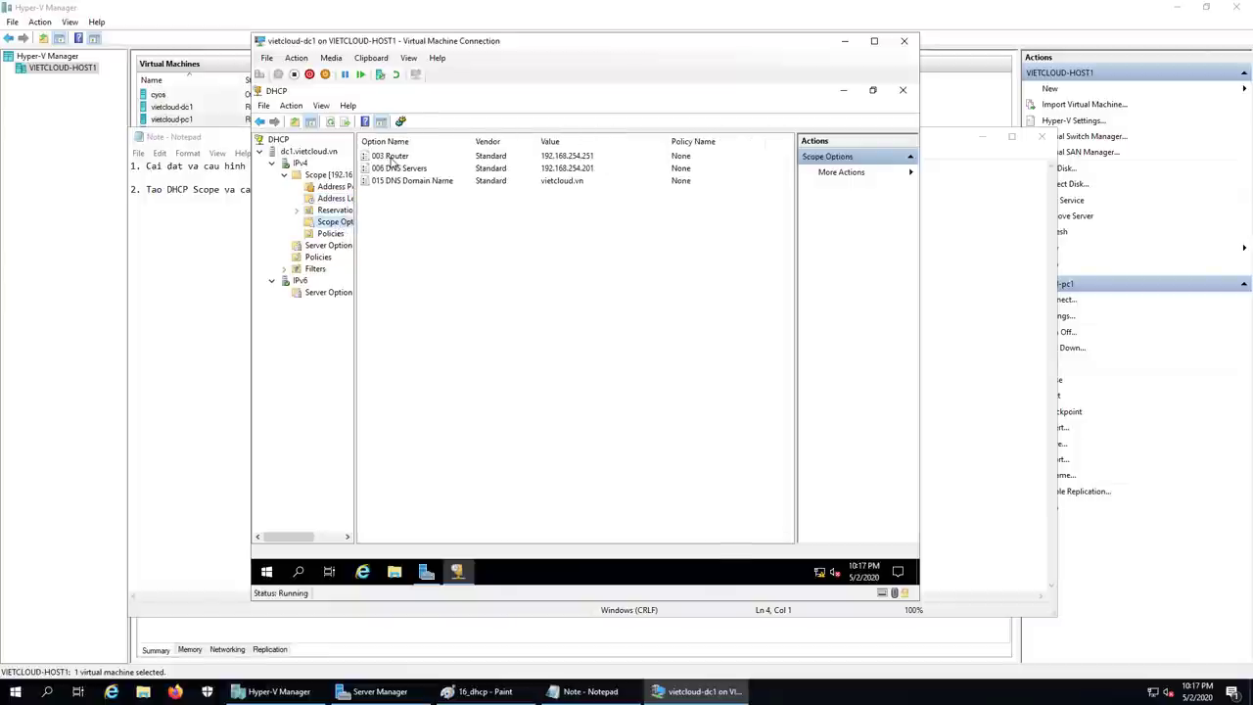
pyautogui.click(593, 157)
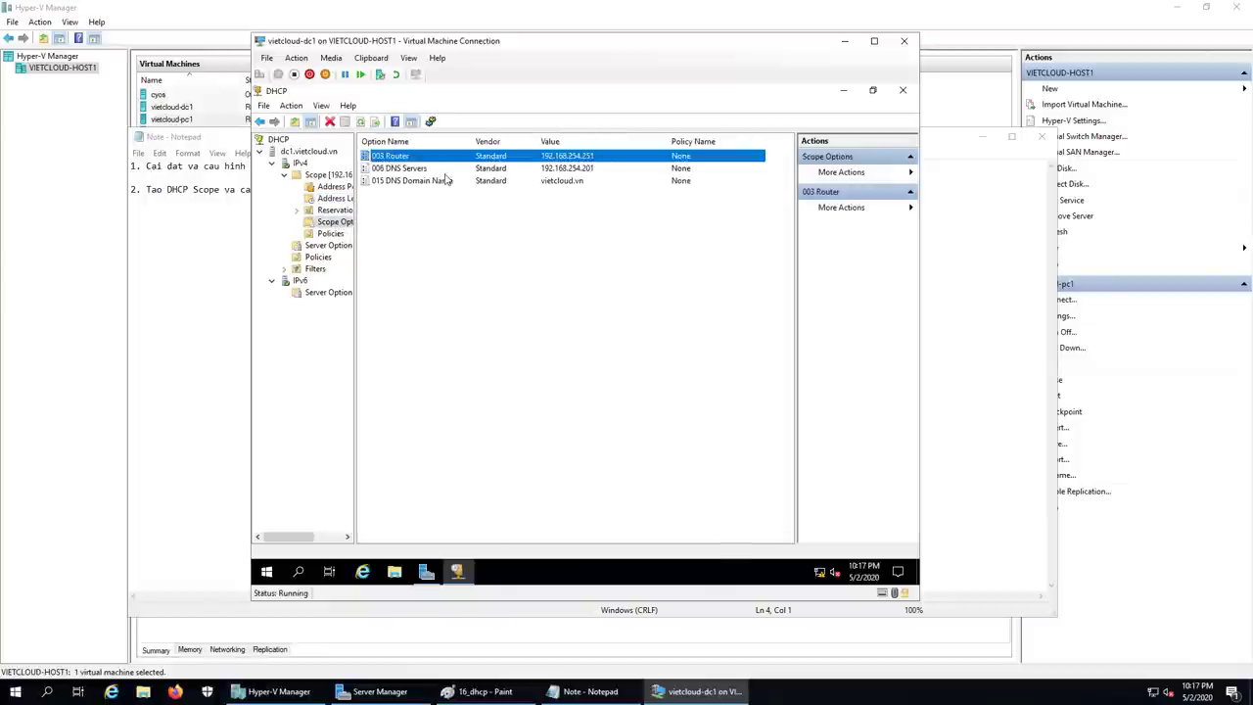
pyautogui.click(551, 182)
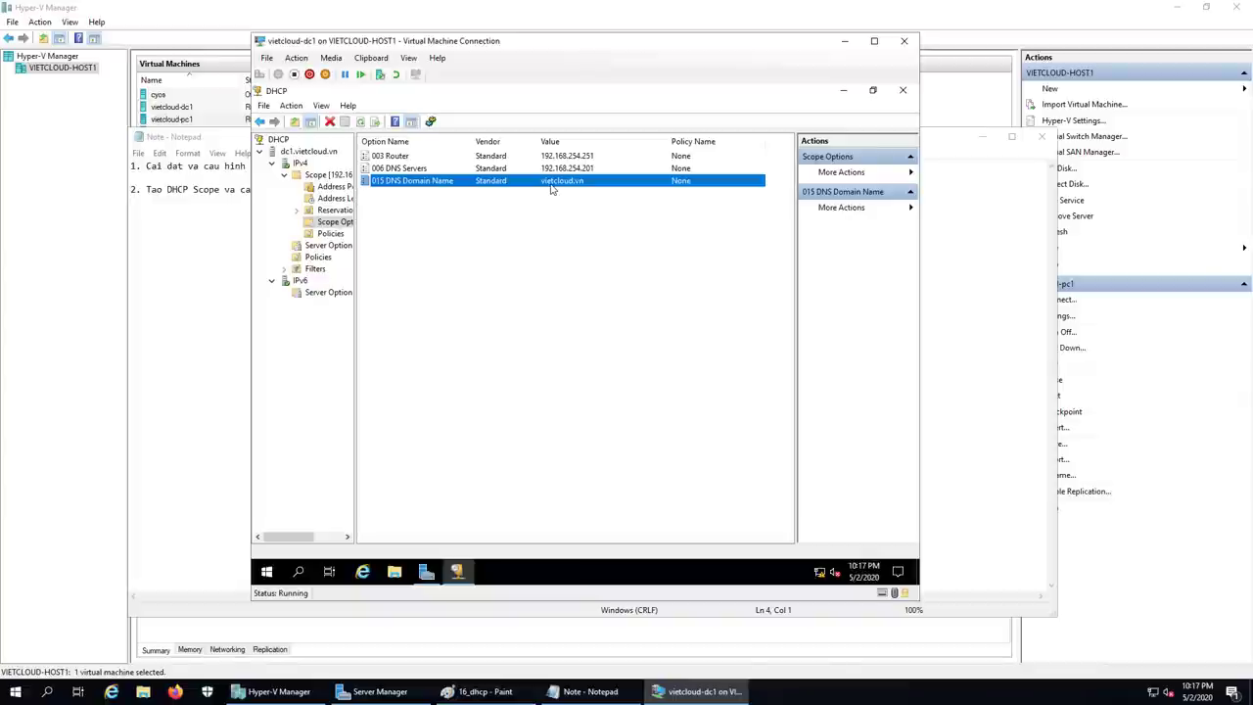
pyautogui.click(585, 691)
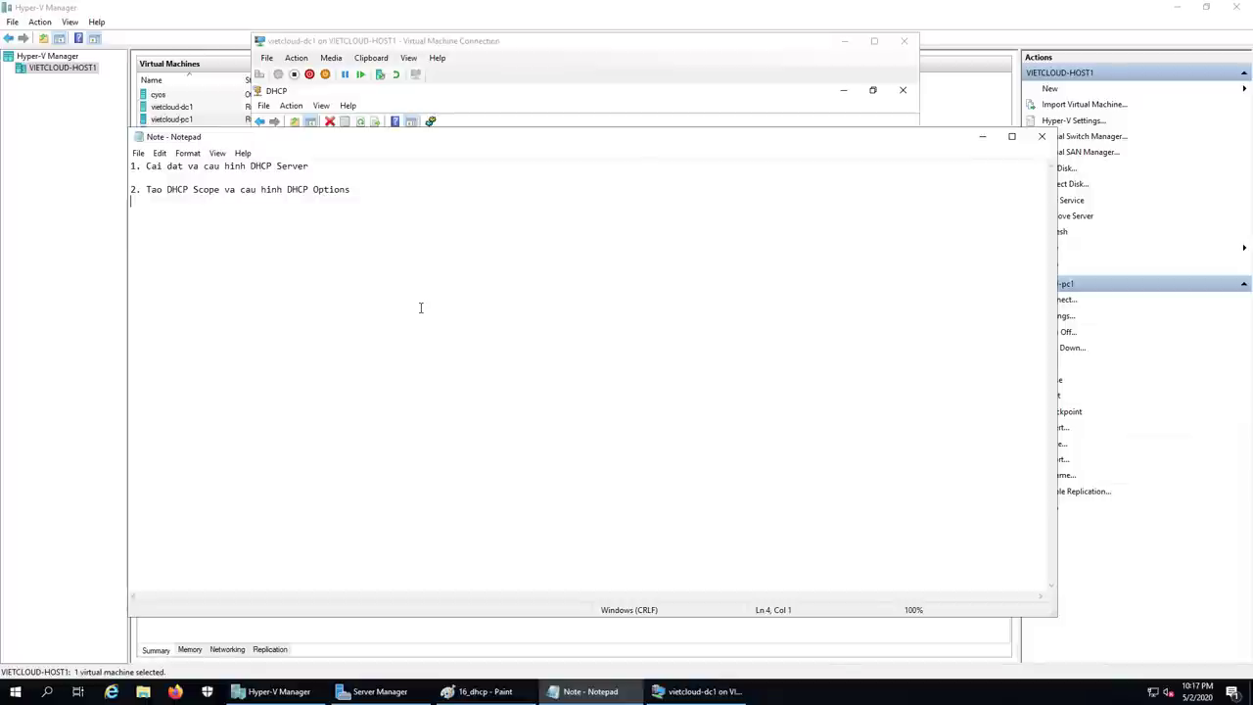
# Step: Add the note line '3. Kiem tra Client nhan IP dong tu DHCP Server', then return to Hyper-V Manager
pyautogui.press('Return')
pyautogui.write('3. Kiem tra ')
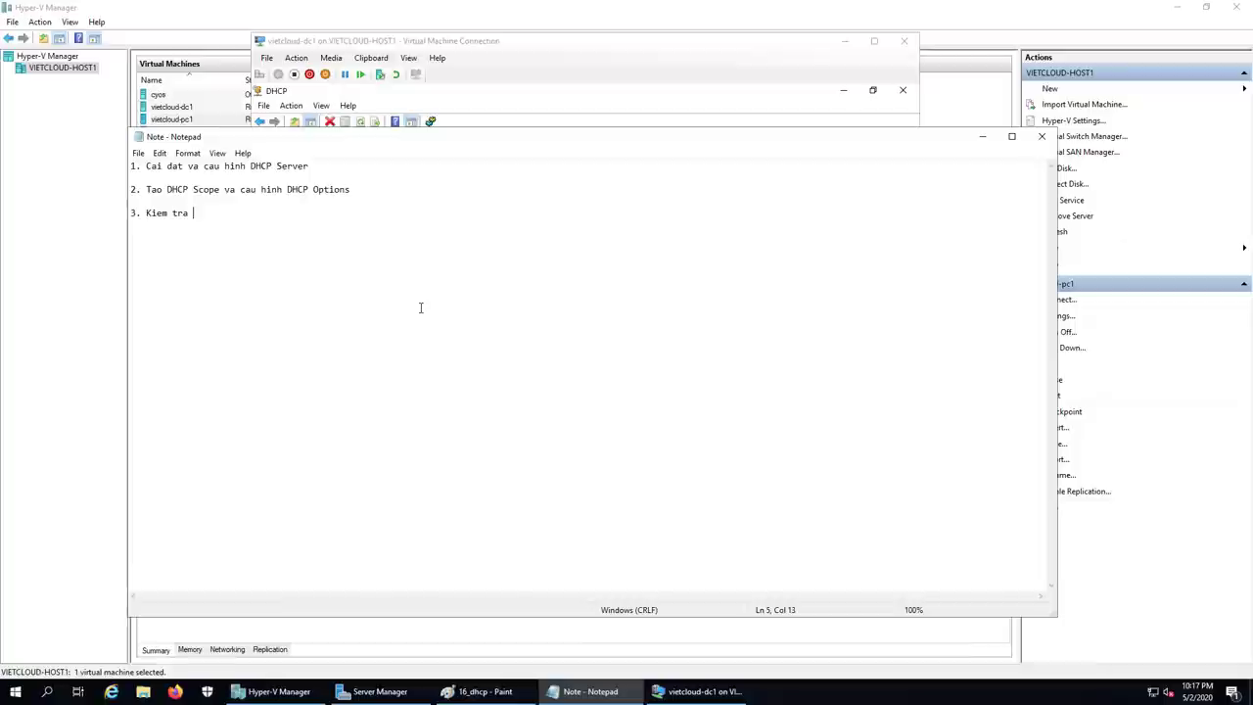
pyautogui.write('Client nhan IP dong tu DHCP Server')
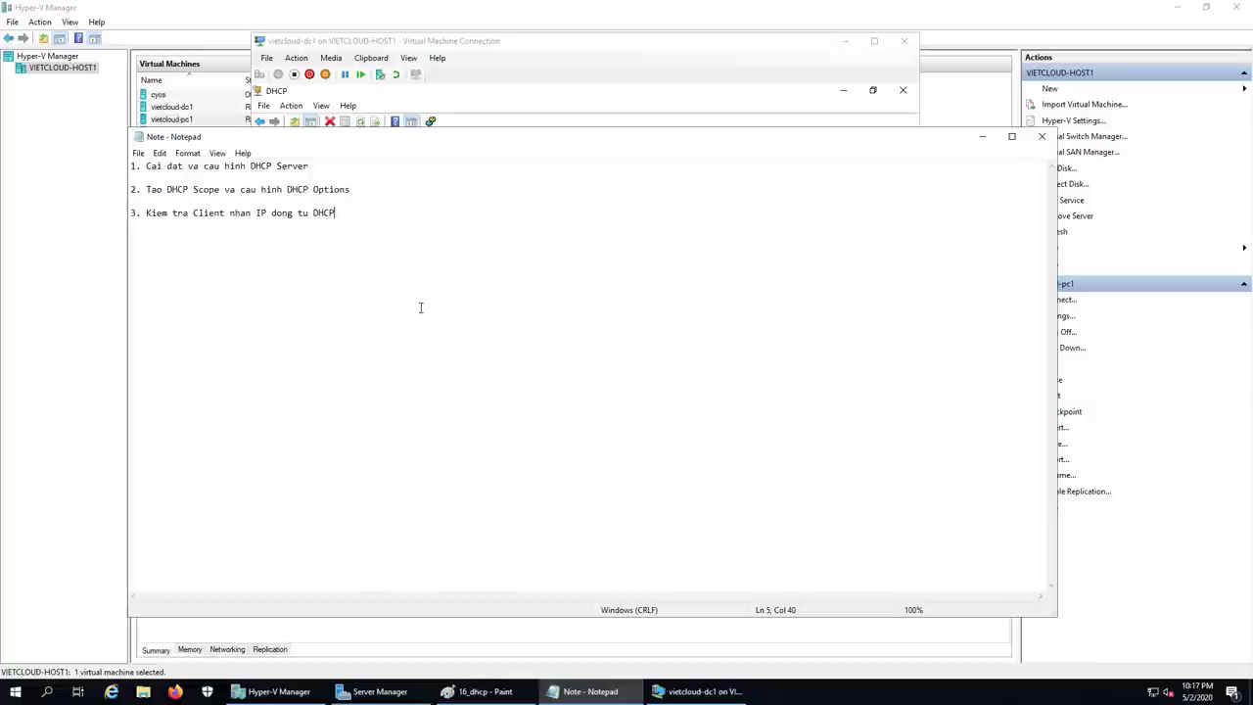
pyautogui.press('Return')
pyautogui.press('Return')
pyautogui.click(323, 693)
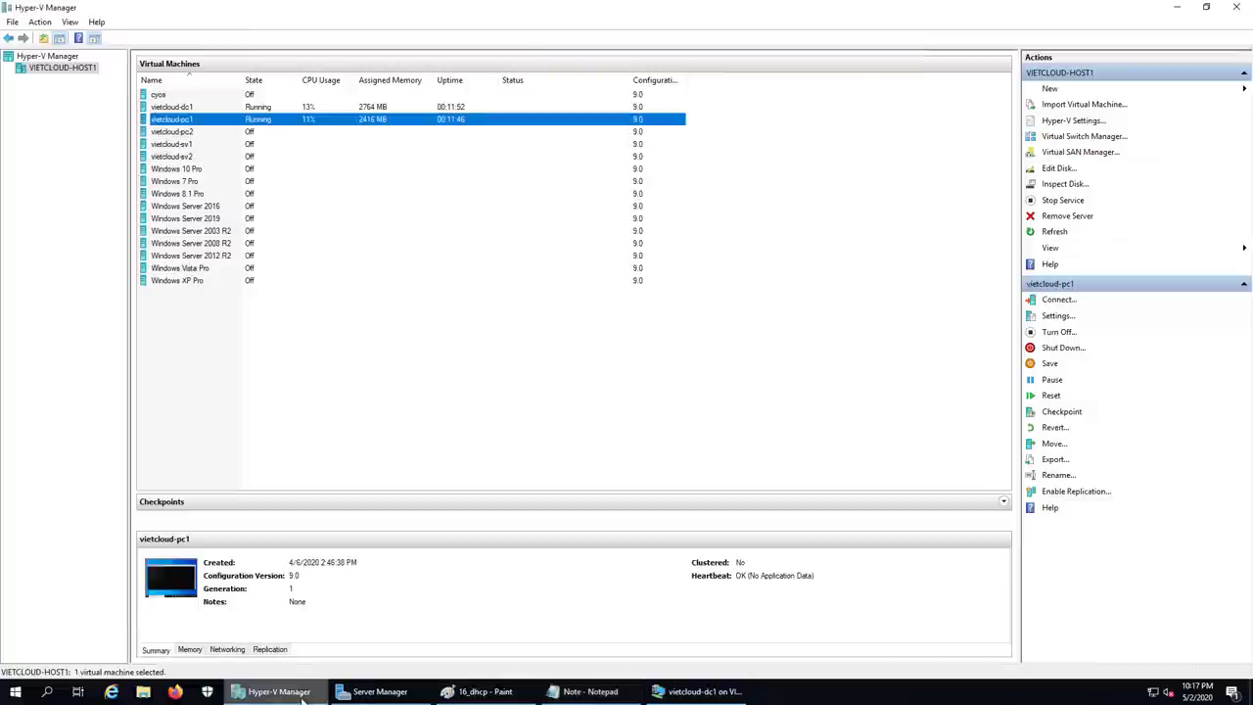
# Step: Connect to vietcloud-pc1 and rerun ipconfig to confirm its address is 192.168.254.100
pyautogui.doubleClick(183, 122)
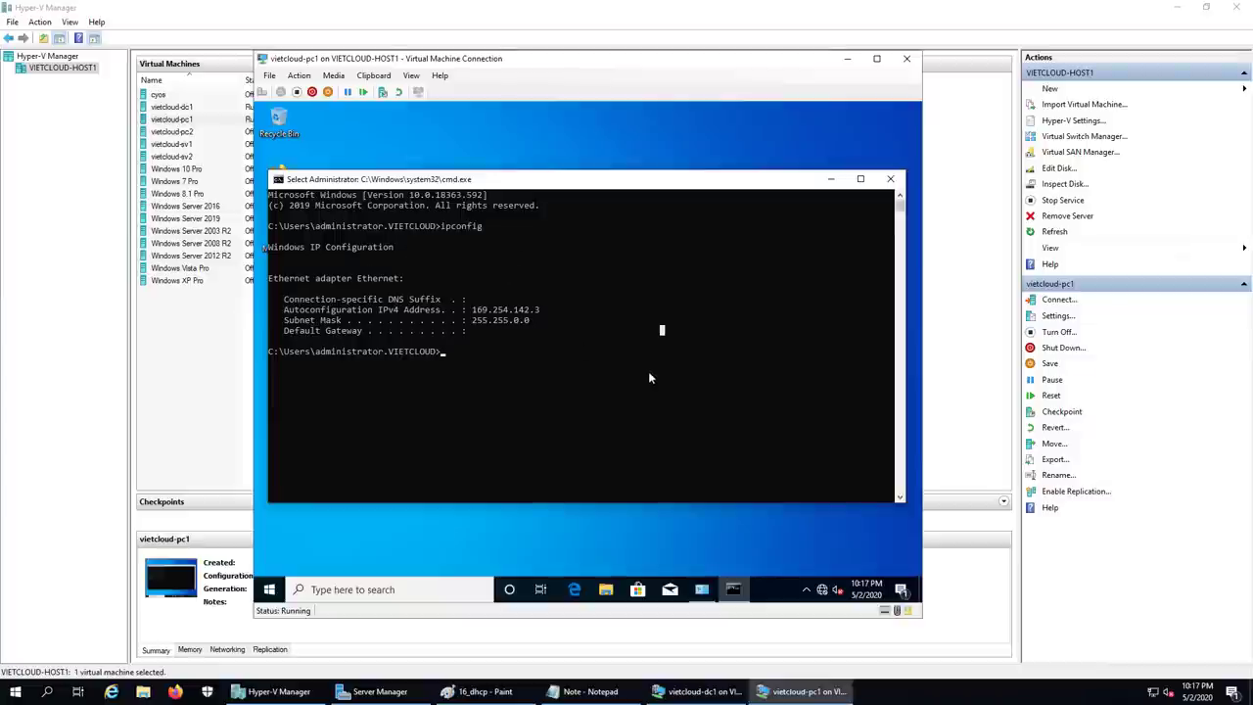
pyautogui.press('Up')
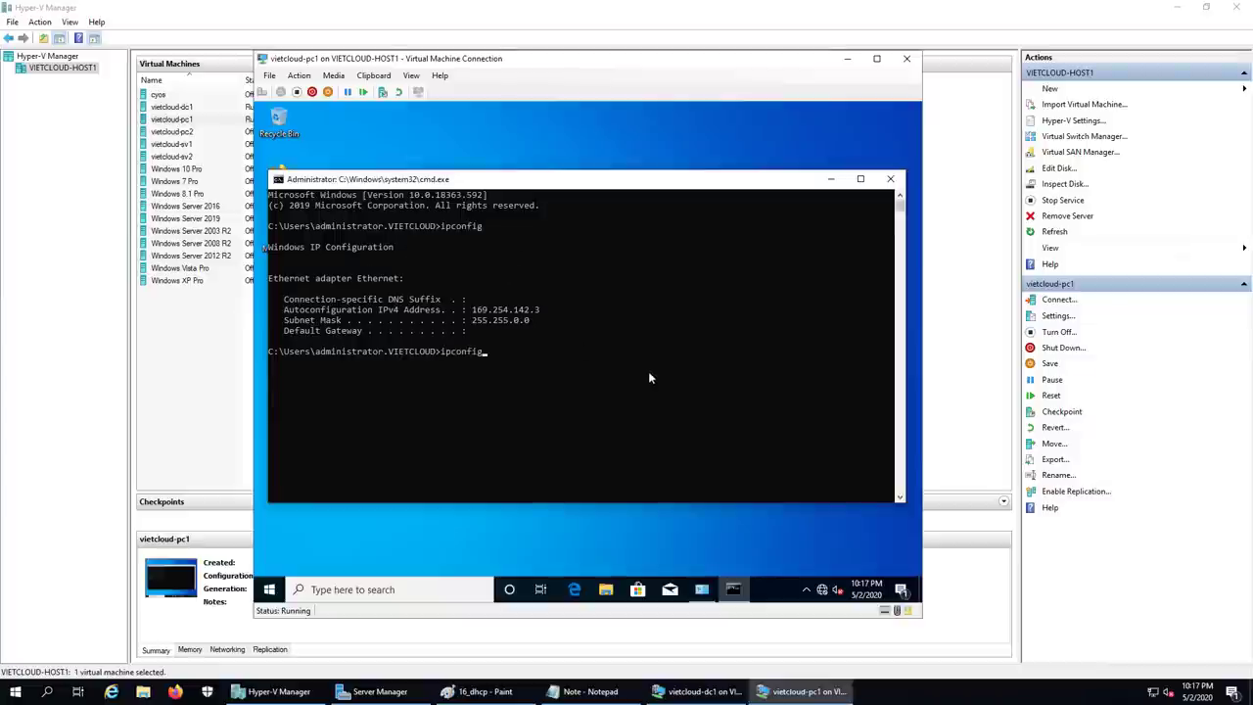
pyautogui.press('Return')
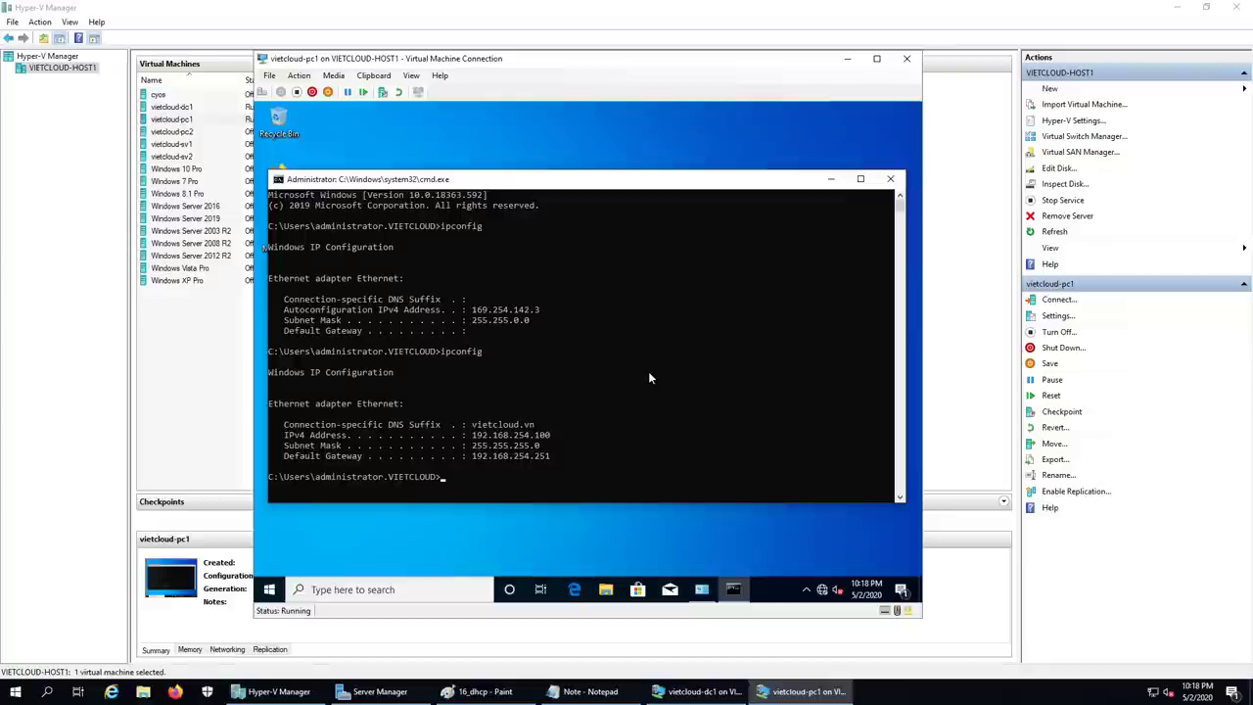
# Step: Check the 192.168.254.100 lease in DC1's Address Leases, then return to PC1
pyautogui.click(700, 690)
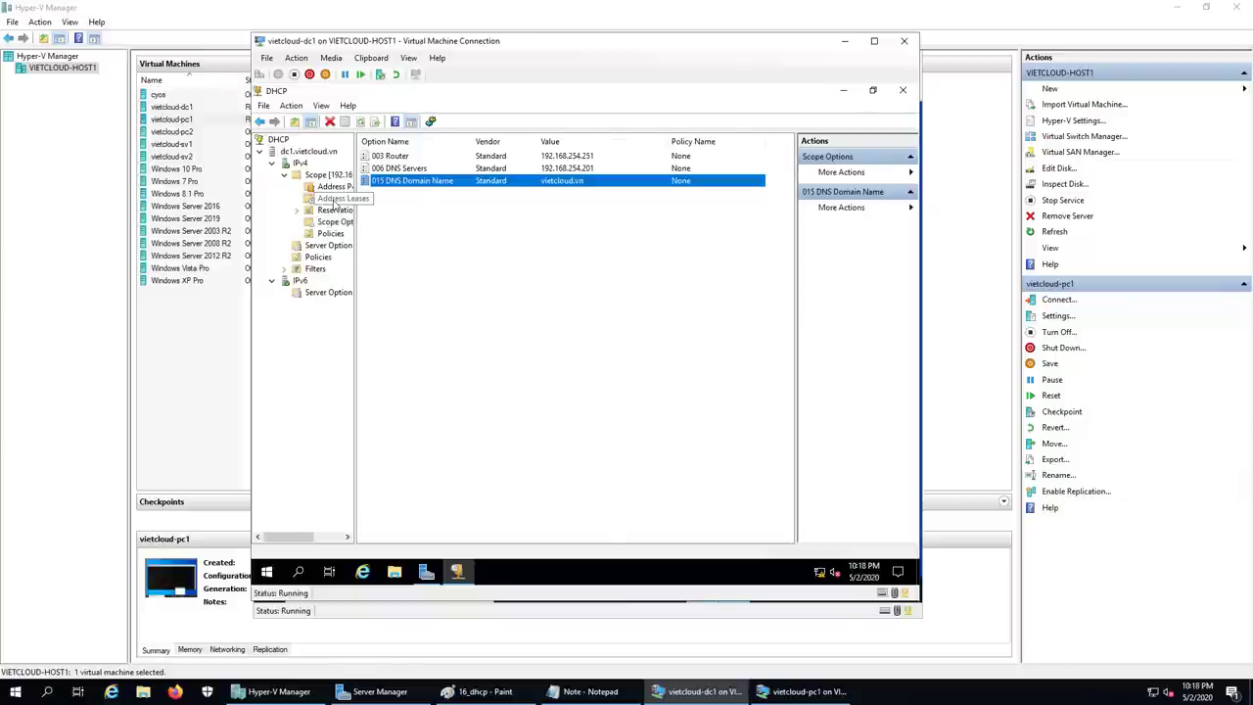
pyautogui.click(335, 199)
pyautogui.click(421, 157)
pyautogui.click(798, 691)
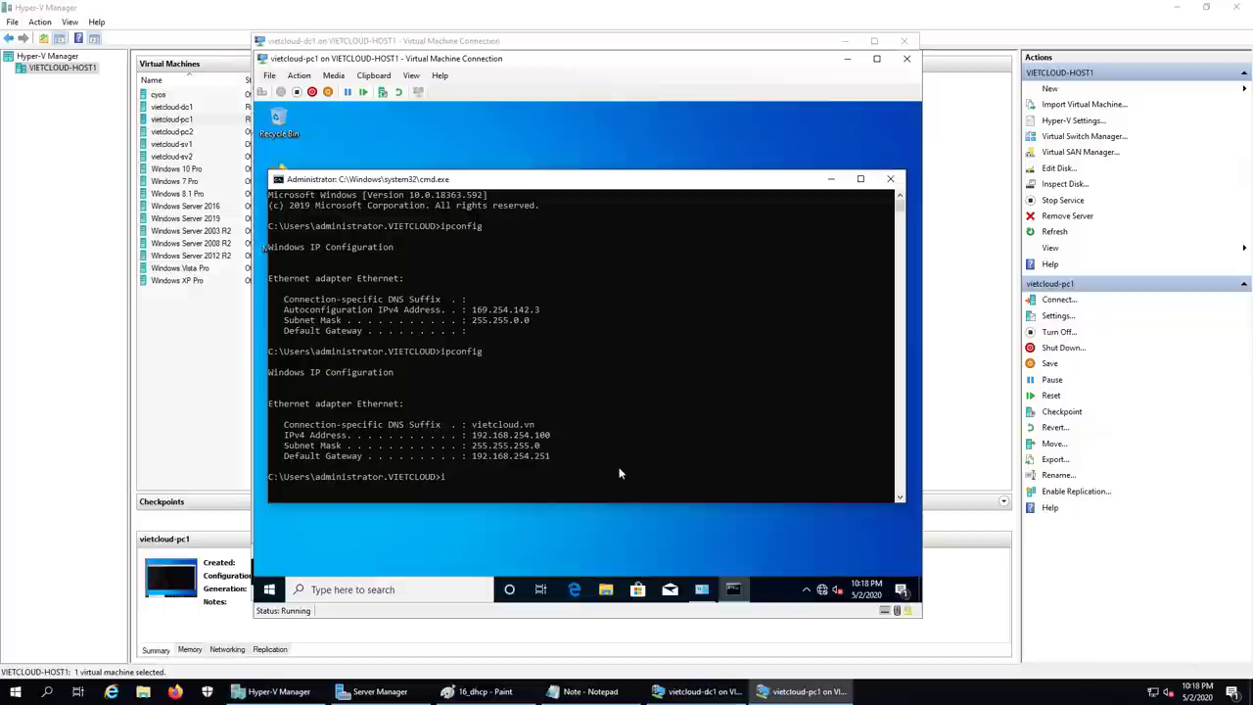
# Step: Run ipconfig /all on PC1 and review the DHCP and DNS servers at 192.168.254.201
pyautogui.write('ipconfig /all')
pyautogui.press('Return')
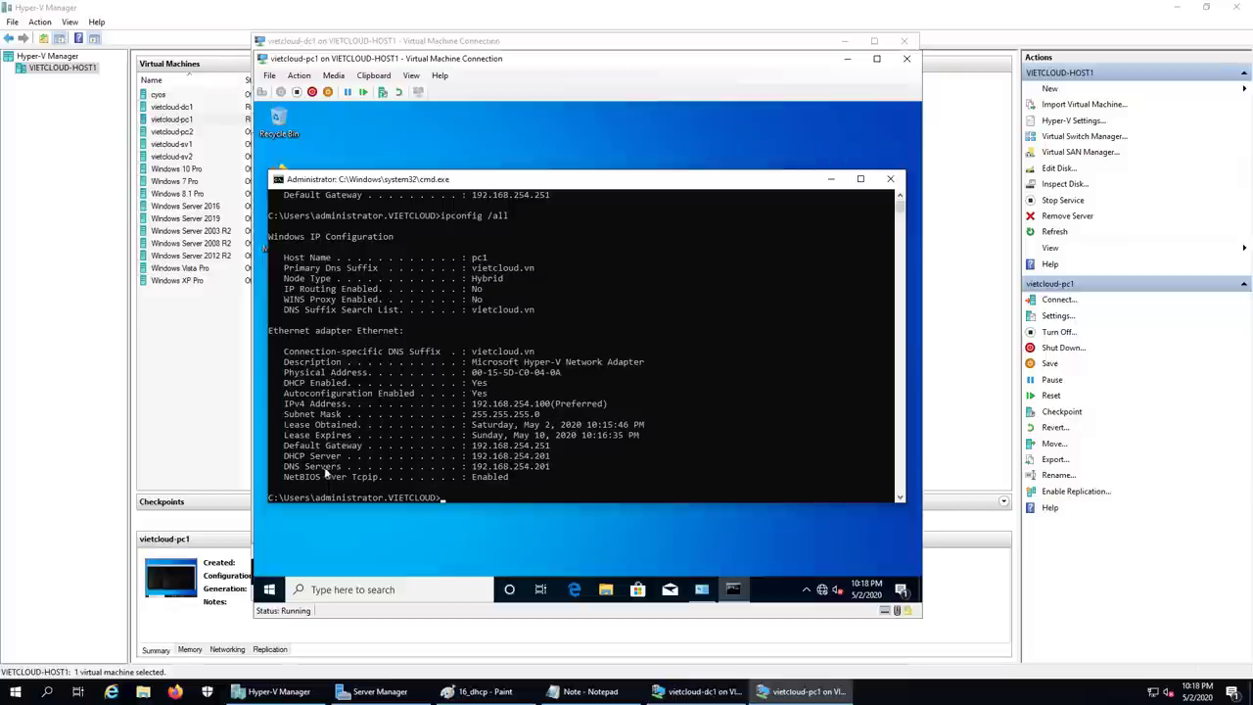
pyautogui.click(541, 469)
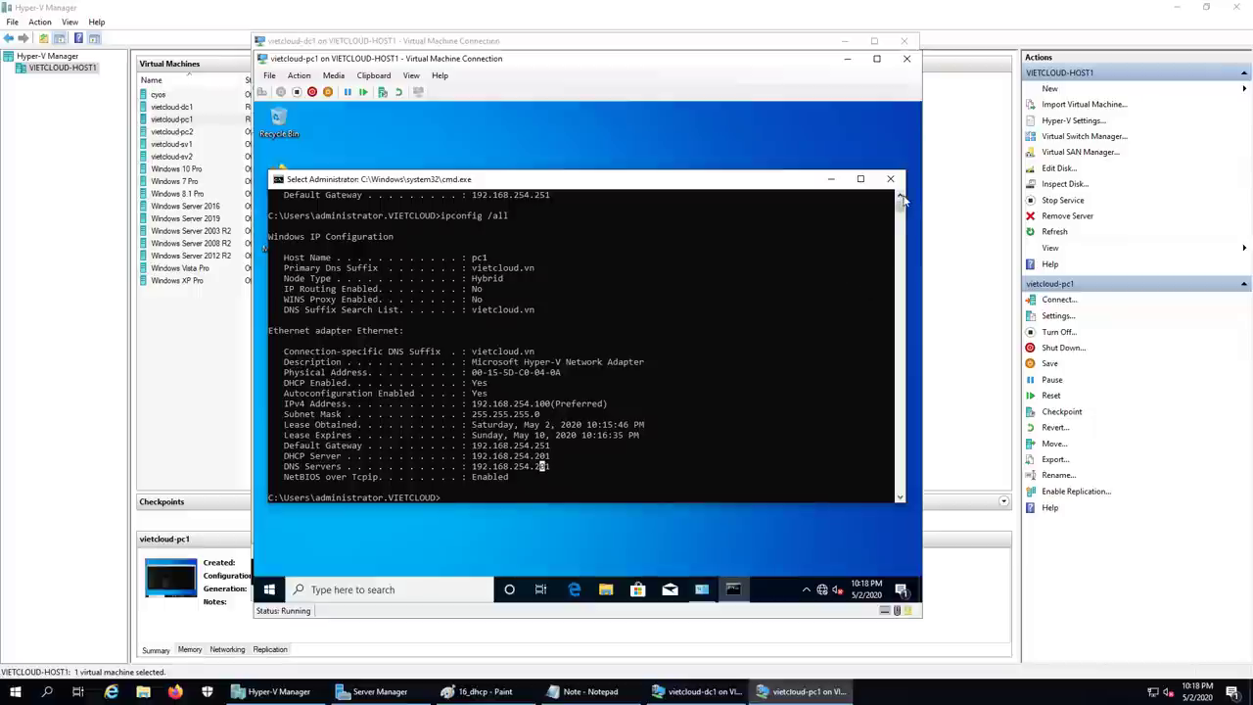
pyautogui.scroll(4, 509, 282)
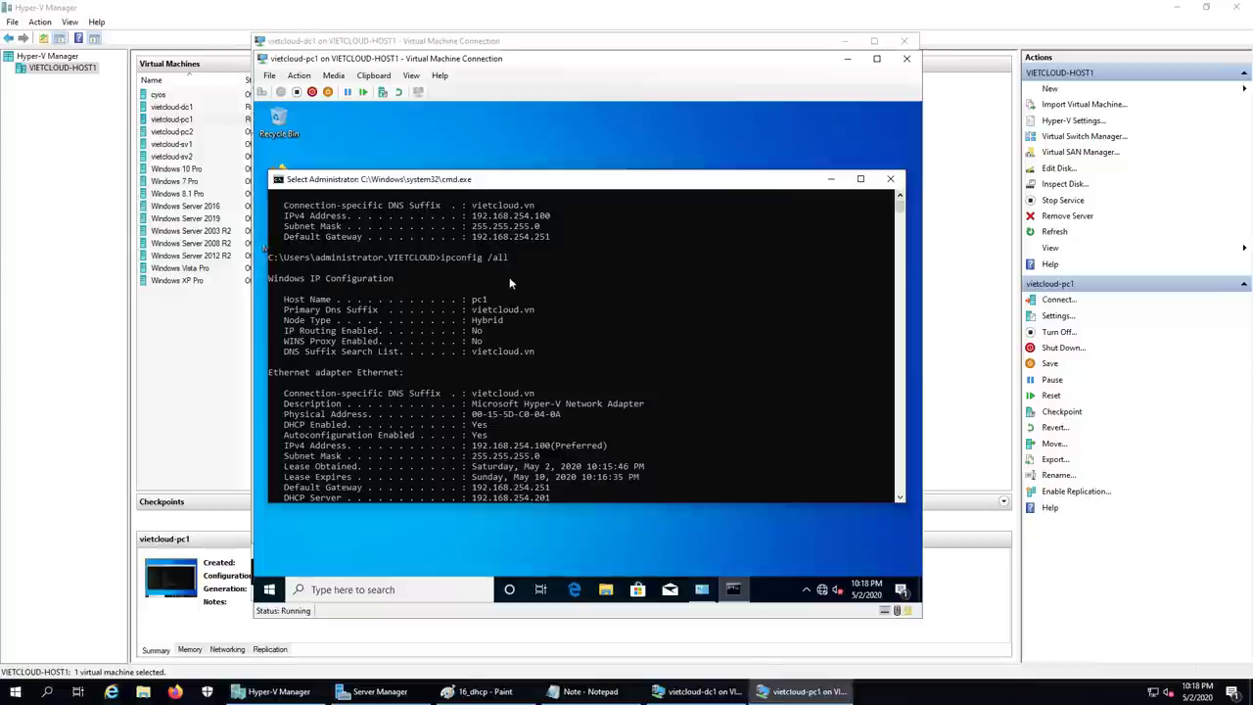
pyautogui.click(900, 497)
pyautogui.click(900, 497)
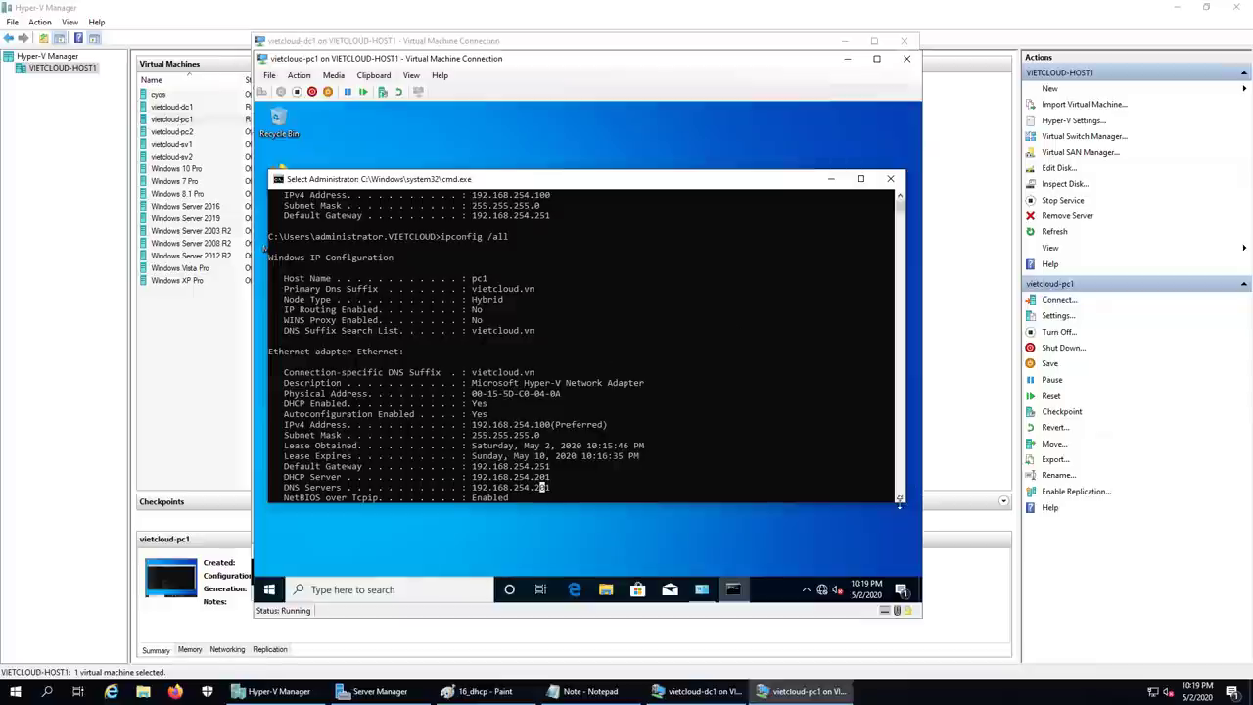
pyautogui.click(899, 497)
pyautogui.click(899, 499)
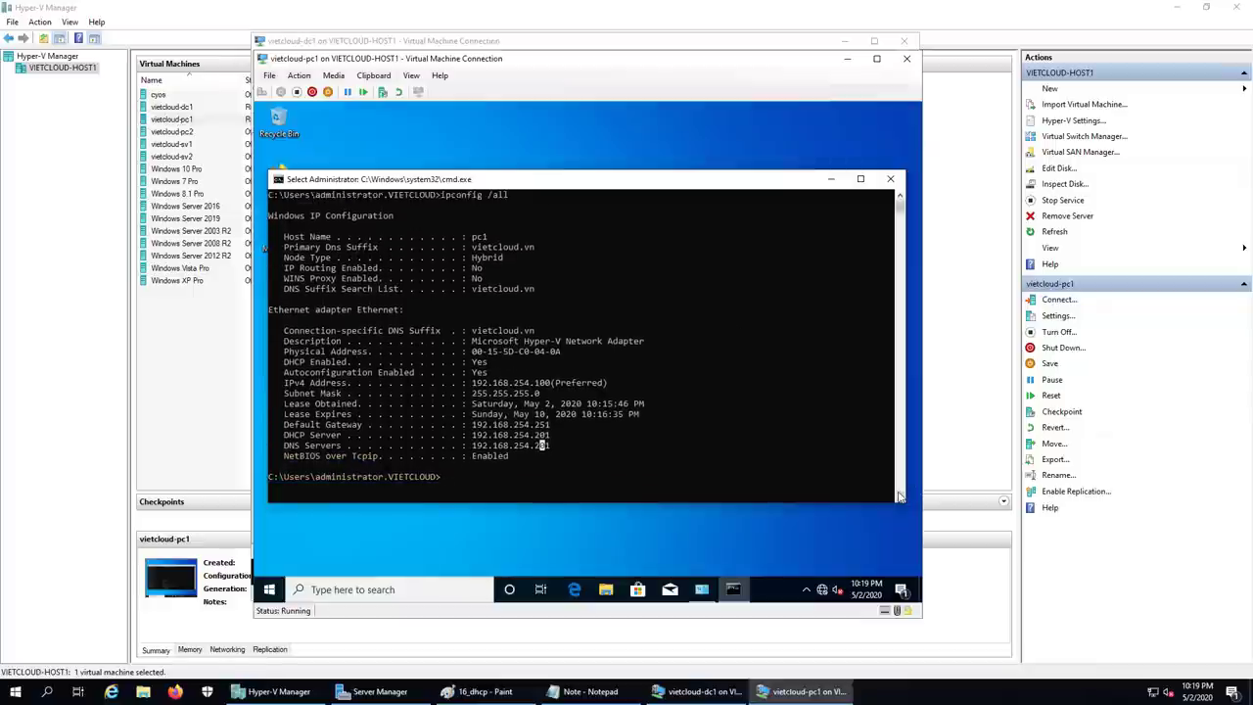
# Step: Release PC1's lease with ipconfig /release, then renew it with ipconfig /renew
pyautogui.write('ipconfig')
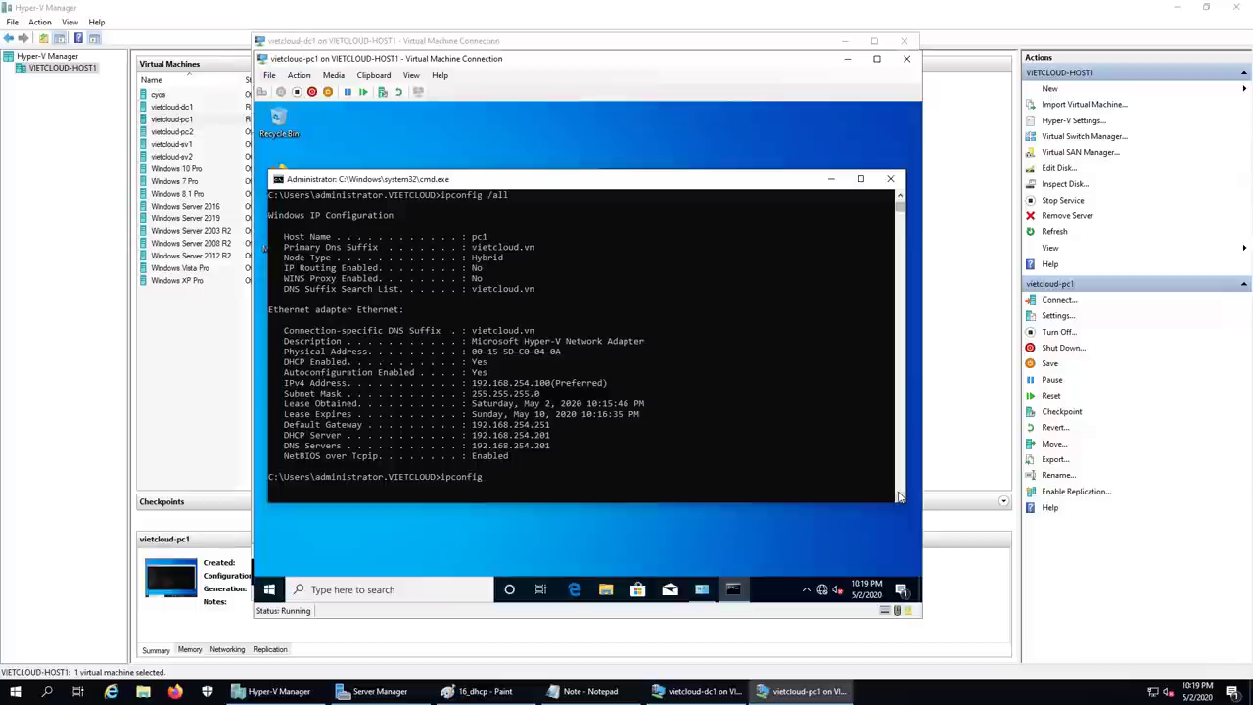
pyautogui.write(' /release')
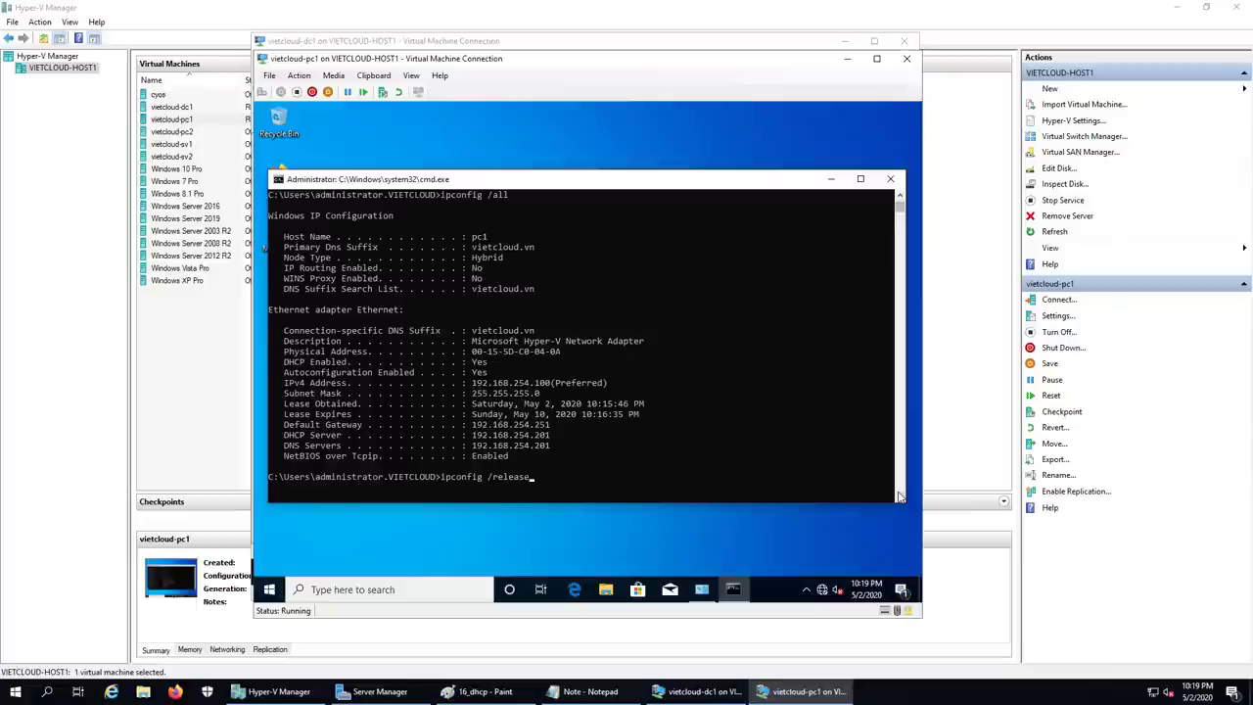
pyautogui.press('Return')
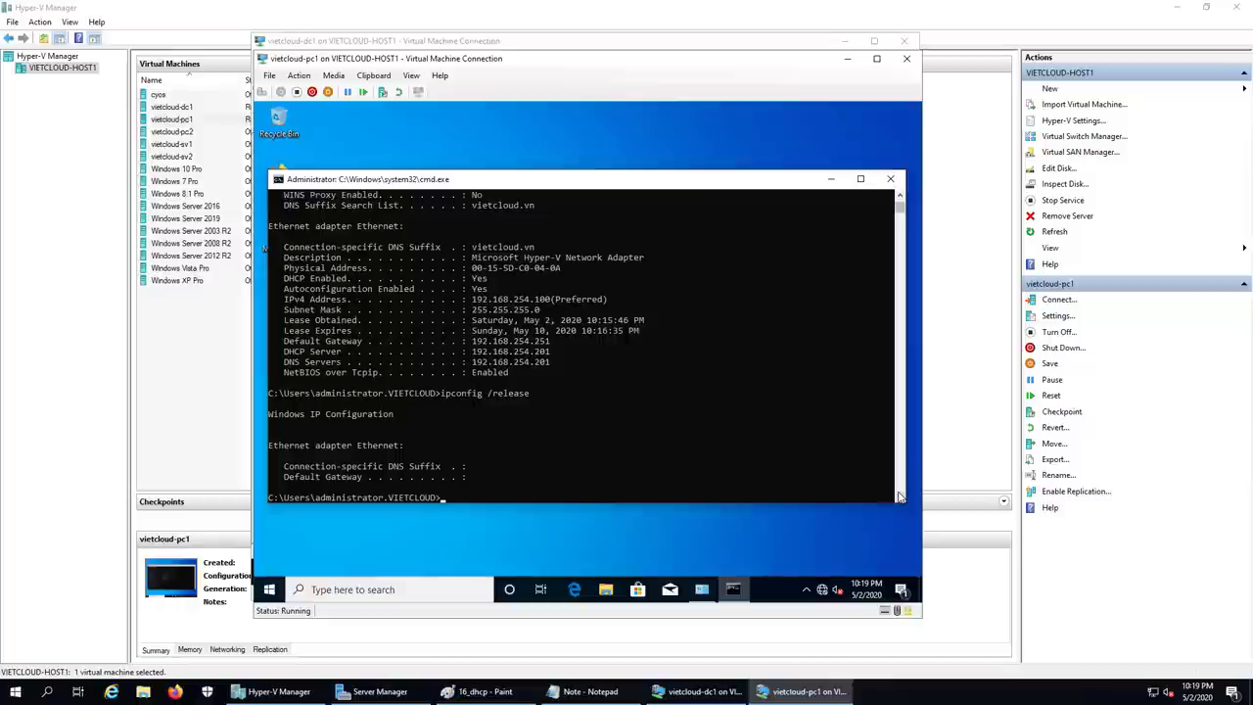
pyautogui.press('Up')
pyautogui.press('BackSpace')
pyautogui.press('BackSpace')
pyautogui.press('BackSpace')
pyautogui.press('BackSpace')
pyautogui.press('BackSpace')
pyautogui.write('new')
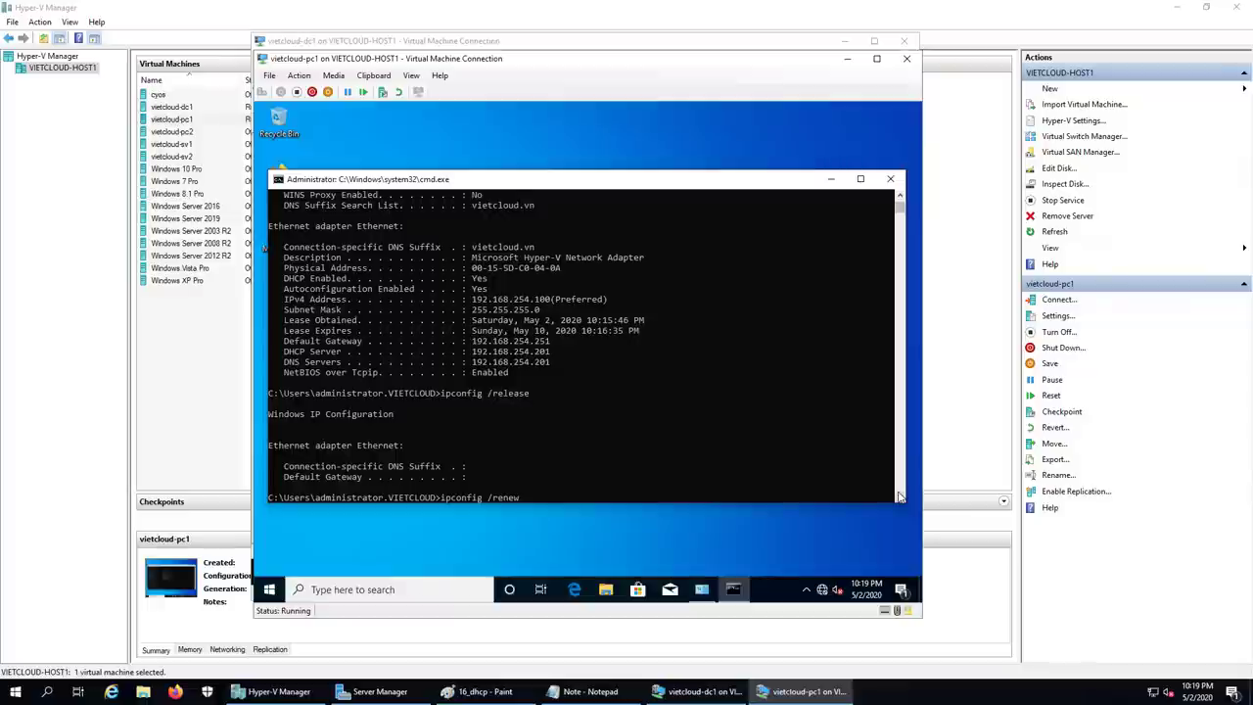
pyautogui.press('Return')
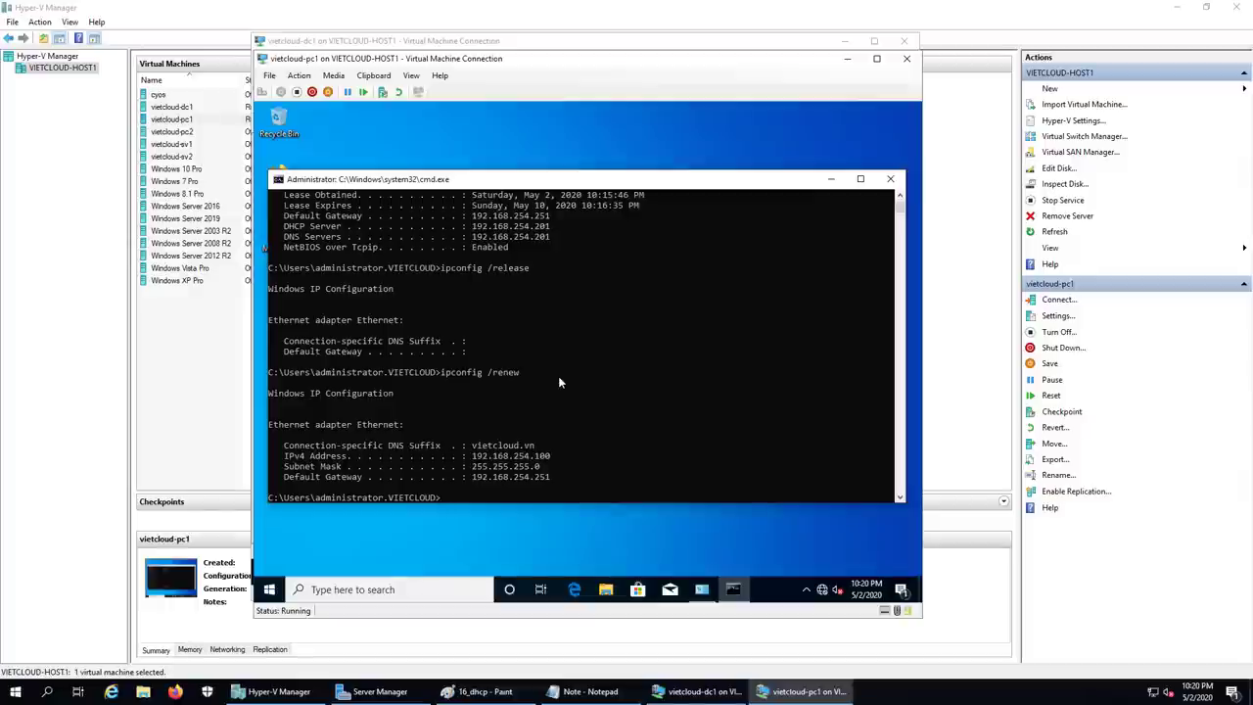
# Step: Add item '4. Tao Reservation va cau hinh Reservation Option' to the Notepad task list
pyautogui.click(587, 691)
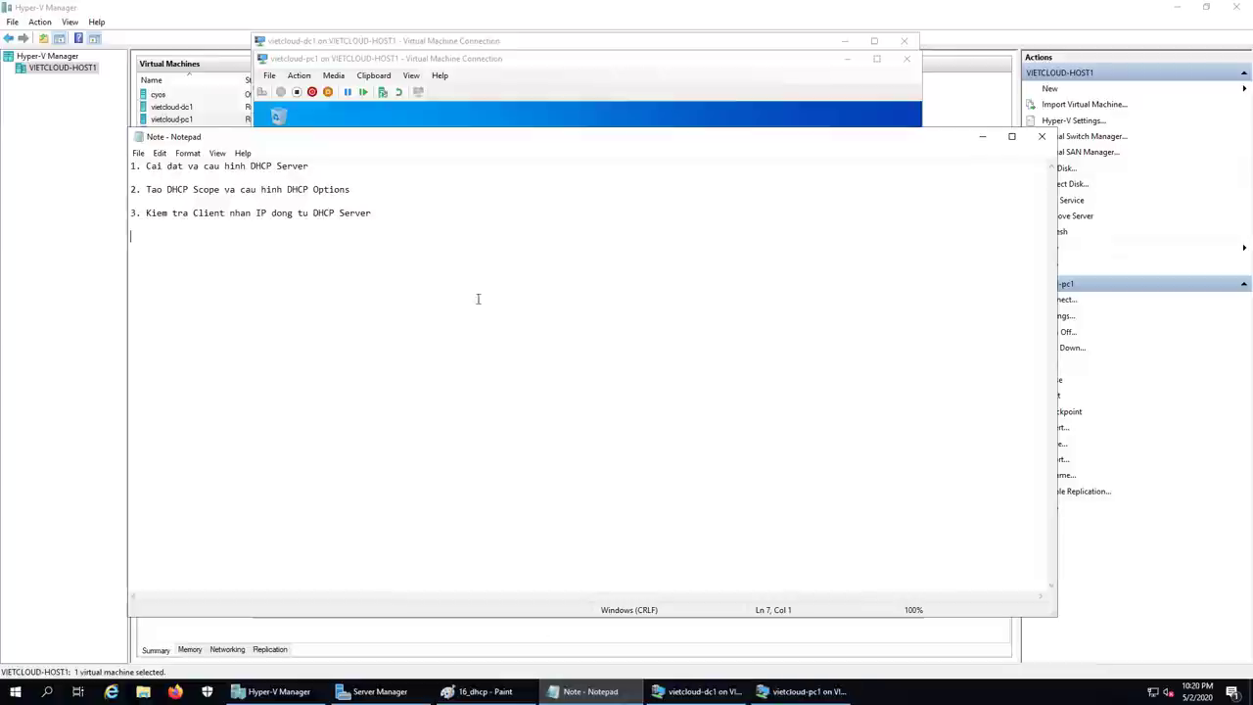
pyautogui.write('4. ')
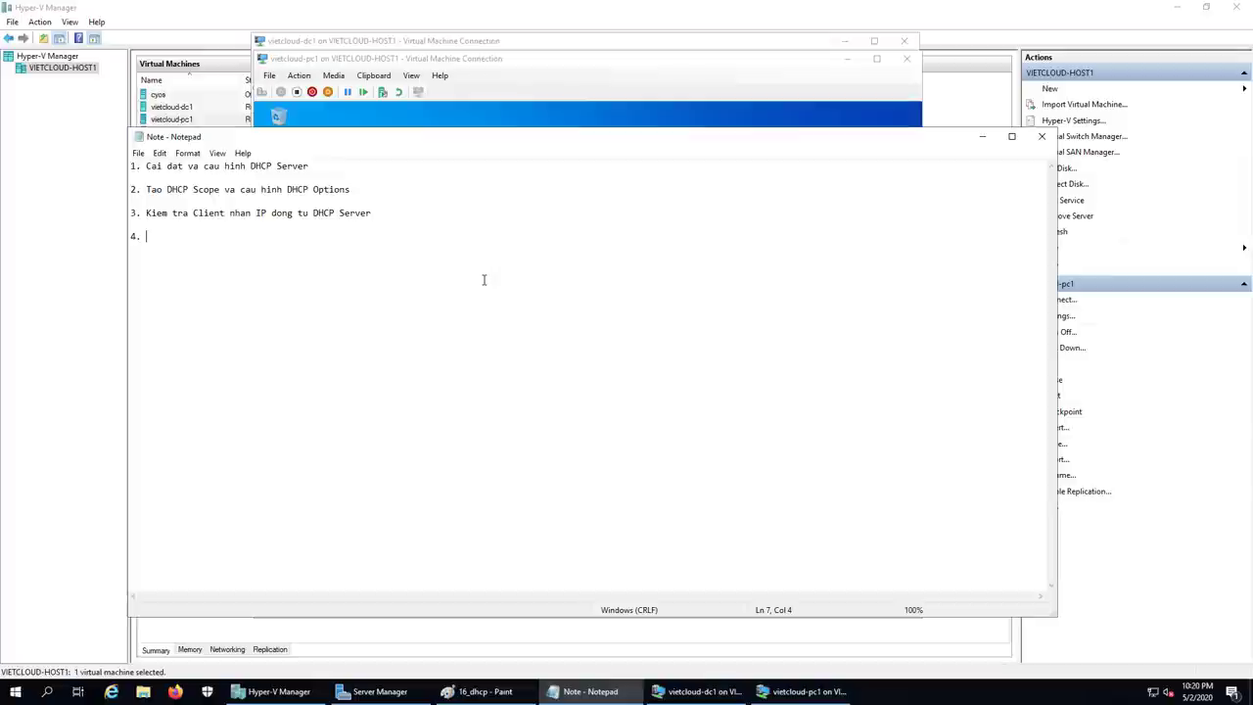
pyautogui.write('Tao Re')
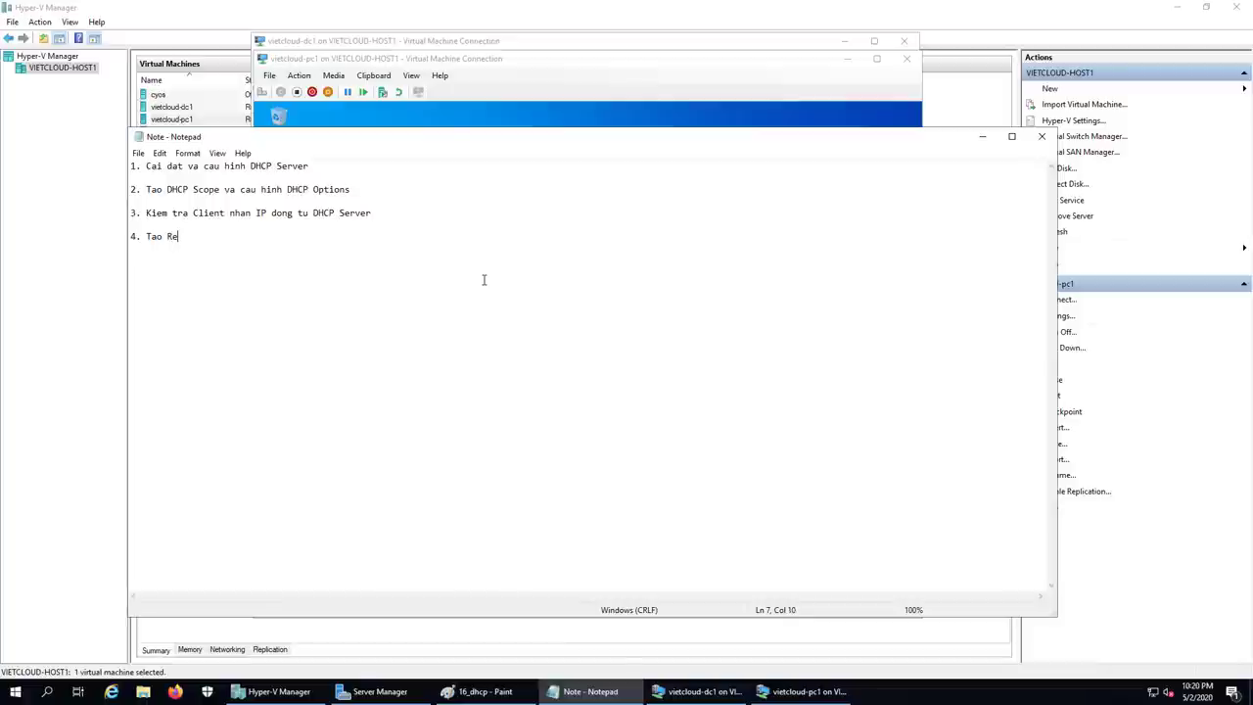
pyautogui.write('servatiob va ')
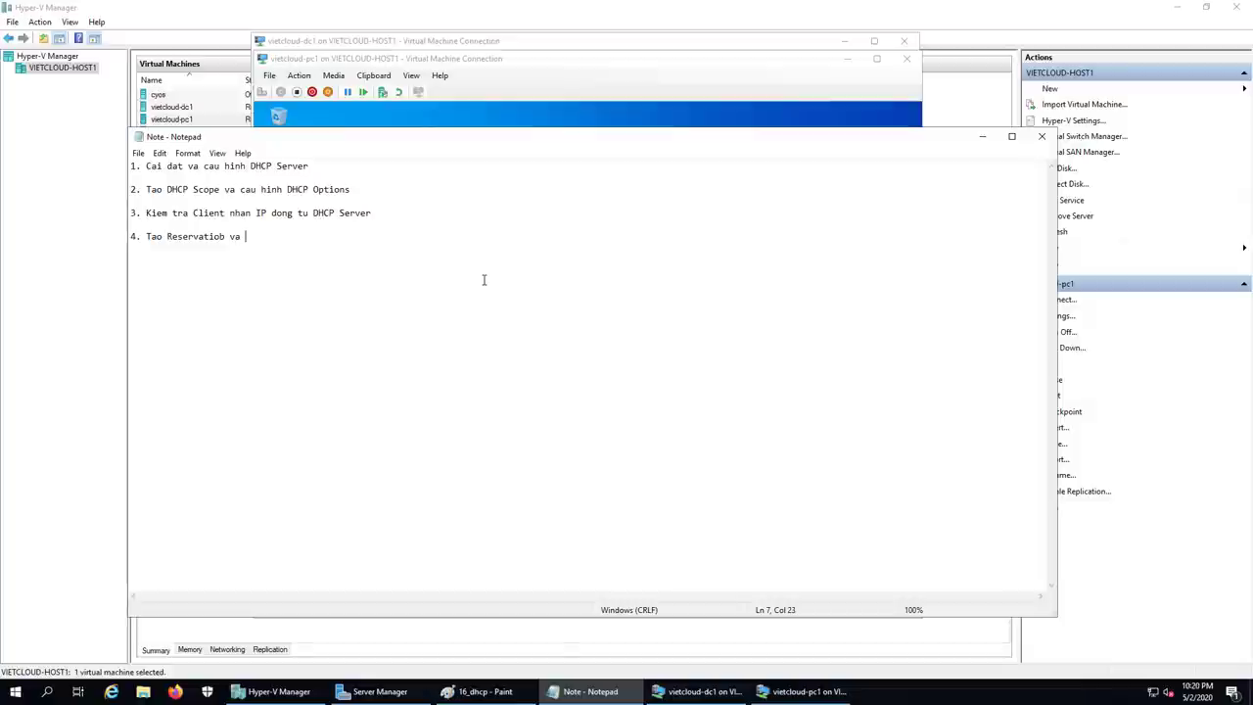
pyautogui.write('cau hinh Reservation Op')
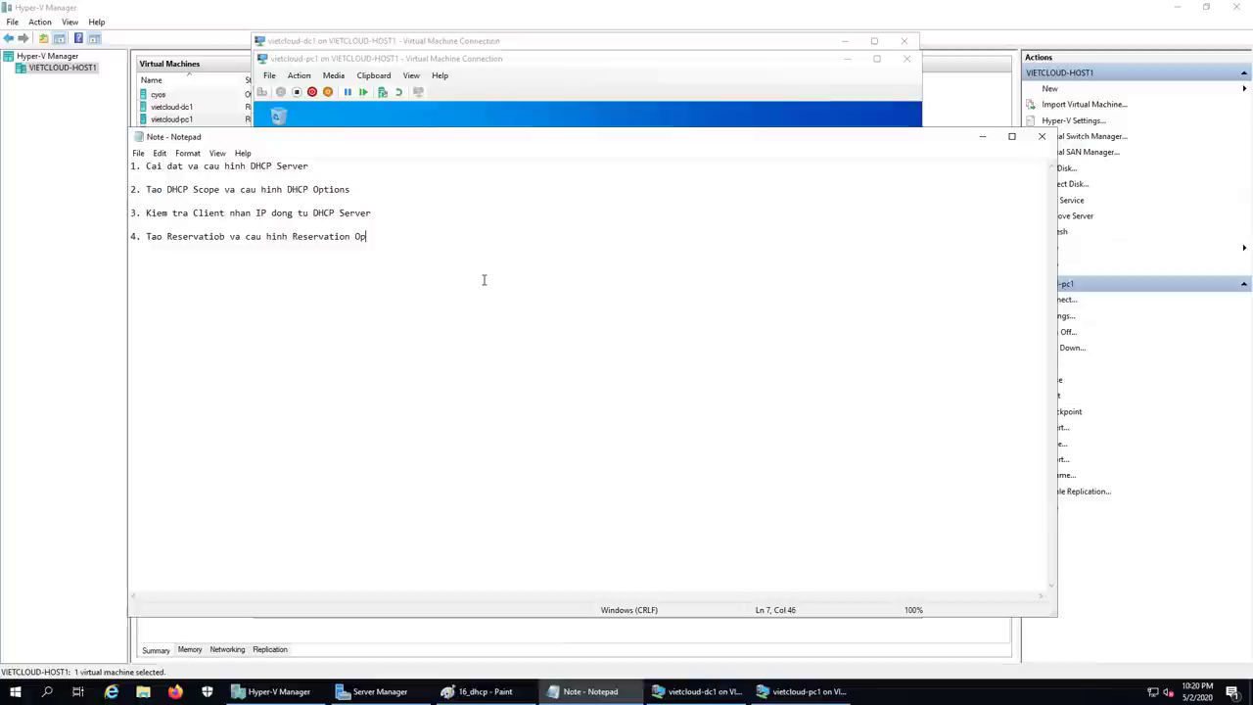
pyautogui.write('tion')
pyautogui.press('Return')
pyautogui.press('Return')
# Step: Correct the 'Reservatiob' typo in item 4, then return to PC1's command prompt
pyautogui.press('Right')
pyautogui.press('Right')
pyautogui.press('Right')
pyautogui.press('Right')
pyautogui.press('Right')
pyautogui.press('Right')
pyautogui.press('Right')
pyautogui.press('Right')
pyautogui.press('Right')
pyautogui.press('Right')
pyautogui.press('Right')
pyautogui.press('Right')
pyautogui.press('Right')
pyautogui.press('Right')
pyautogui.press('Right')
pyautogui.press('Right')
pyautogui.press('Right')
pyautogui.press('Right')
pyautogui.press('BackSpace')
pyautogui.write('n')
pyautogui.press('Left')
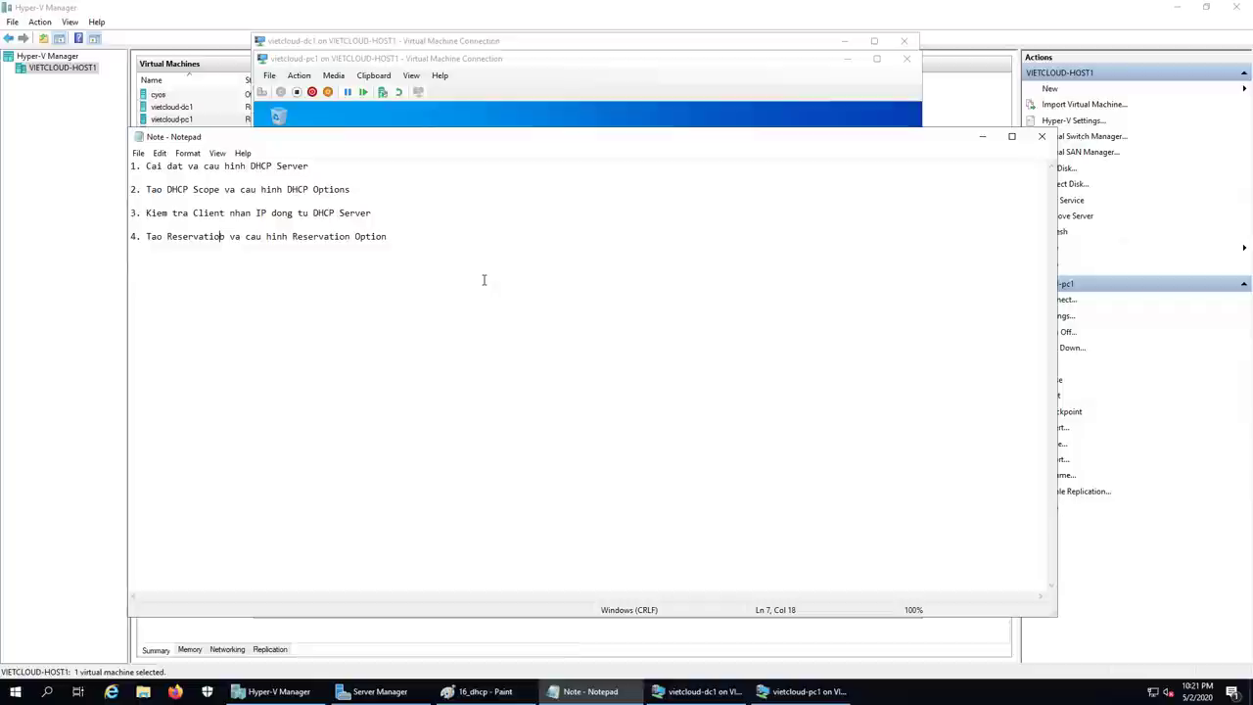
pyautogui.press('Delete')
pyautogui.write('n')
pyautogui.press('End')
pyautogui.press('Return')
pyautogui.press('Return')
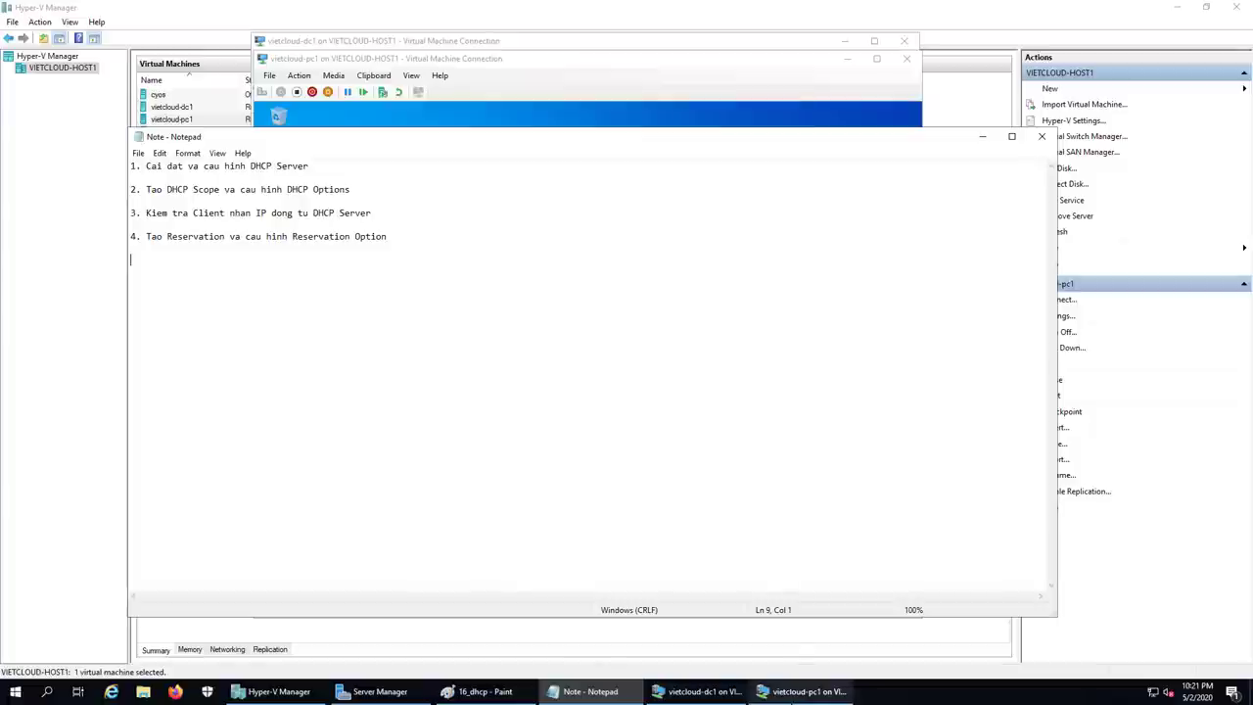
pyautogui.click(802, 691)
pyautogui.click(650, 415)
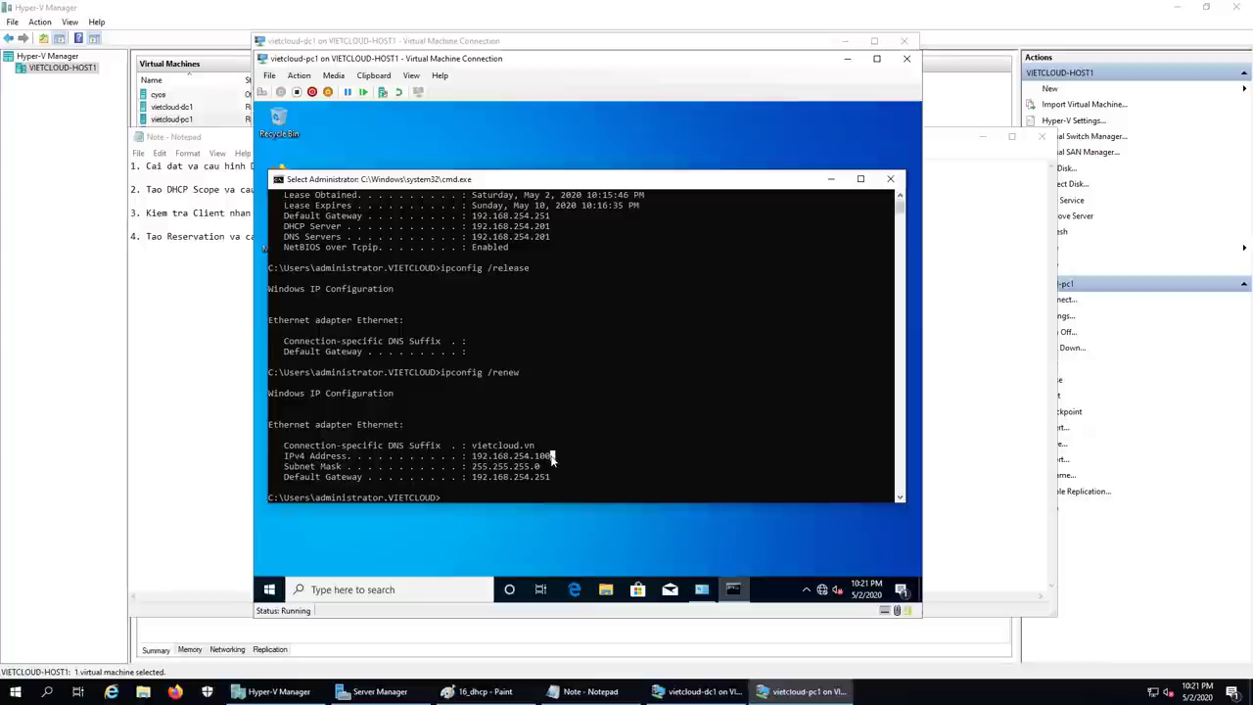
# Step: View the scope's still-empty Reservations on DC1, then switch back to PC1
pyautogui.click(594, 426)
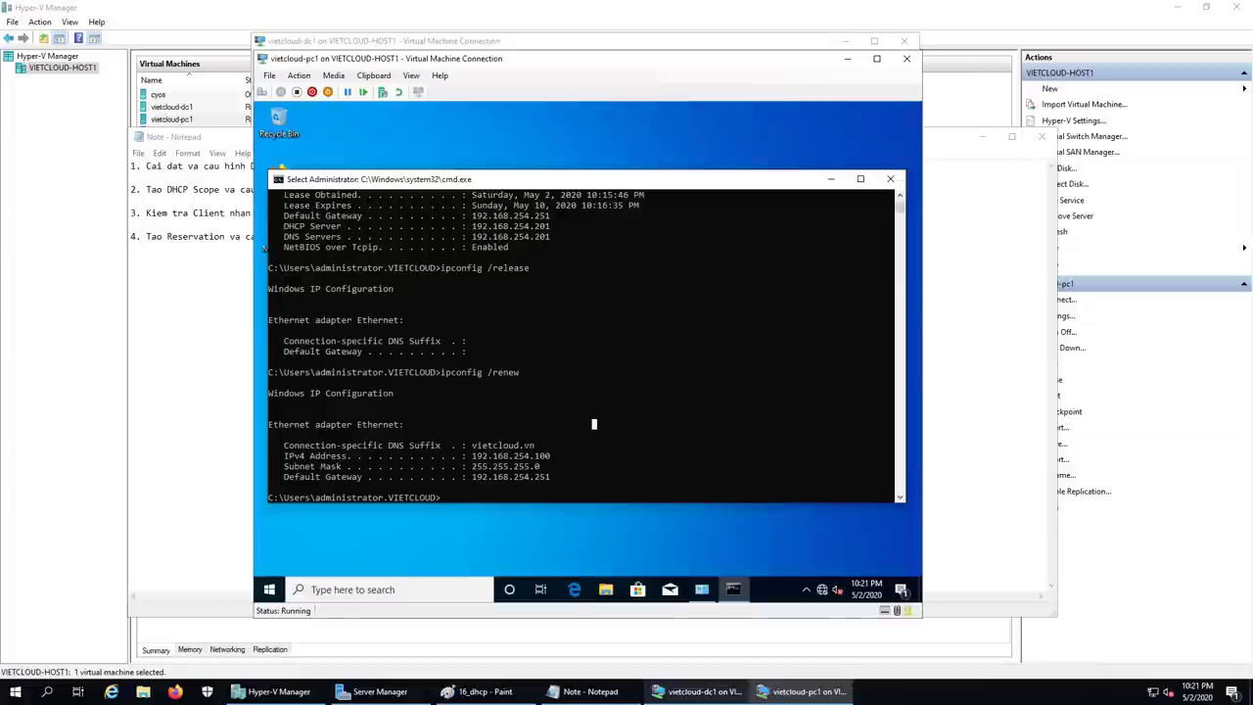
pyautogui.click(697, 691)
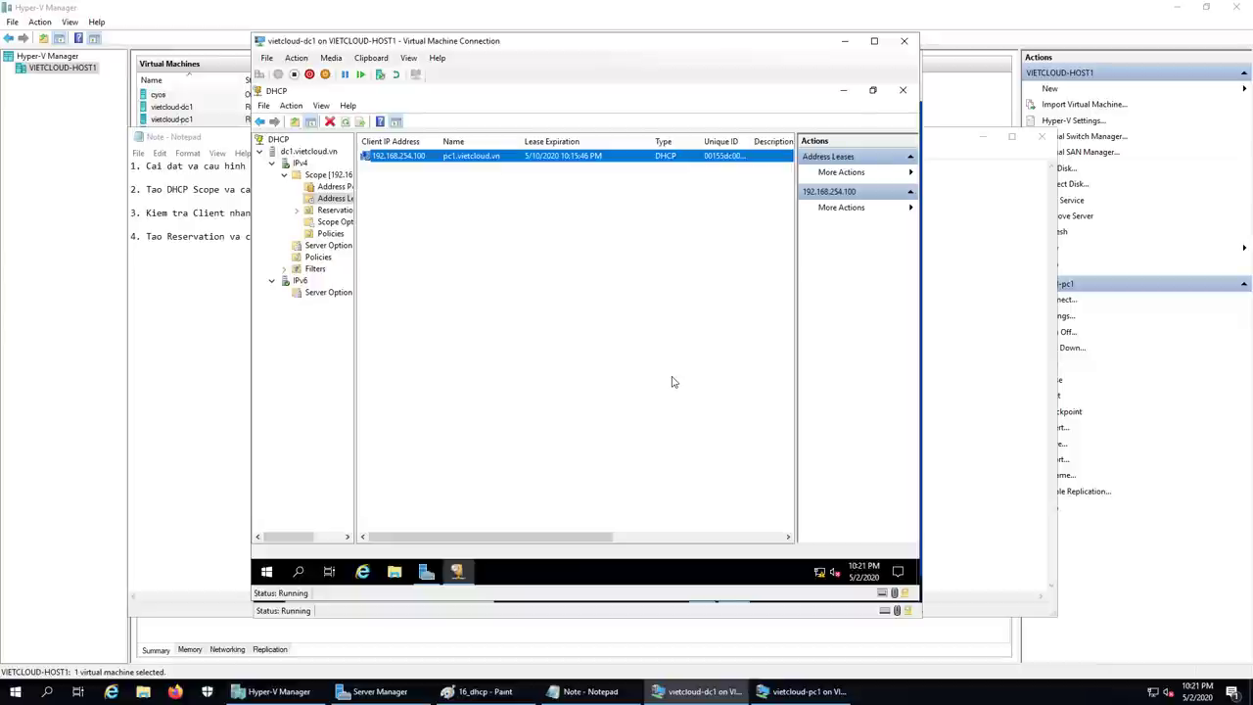
pyautogui.click(331, 211)
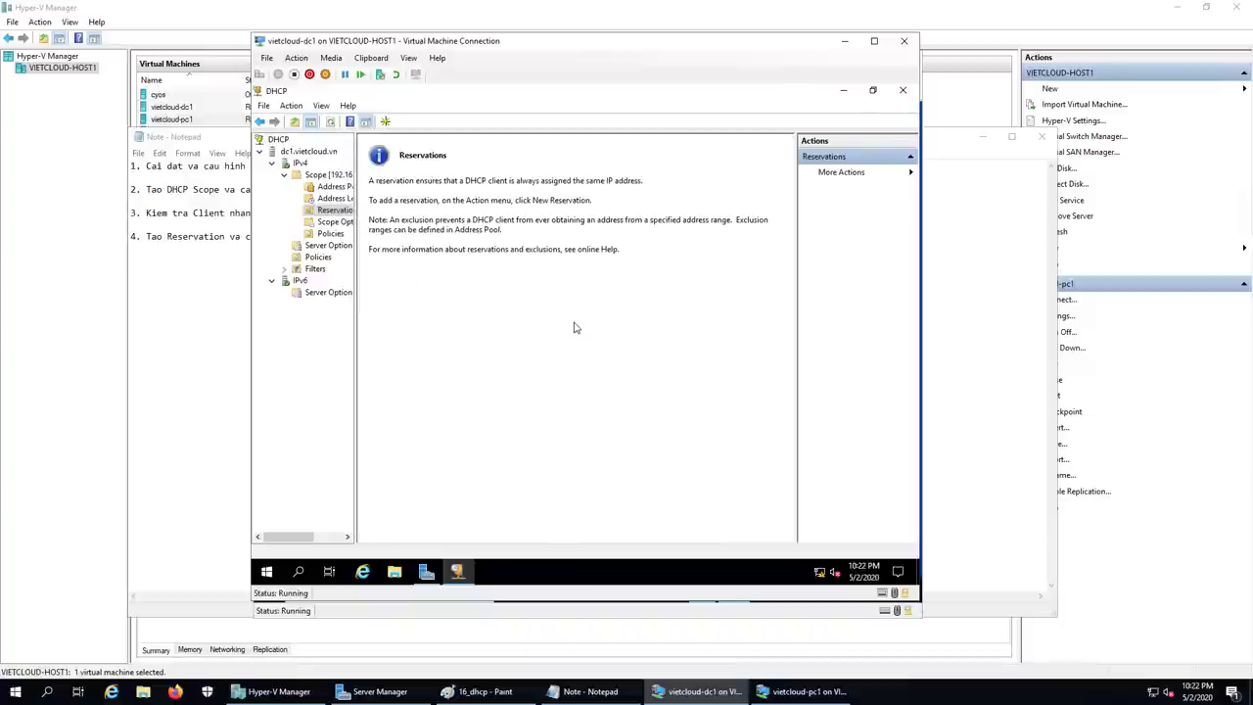
pyautogui.click(797, 691)
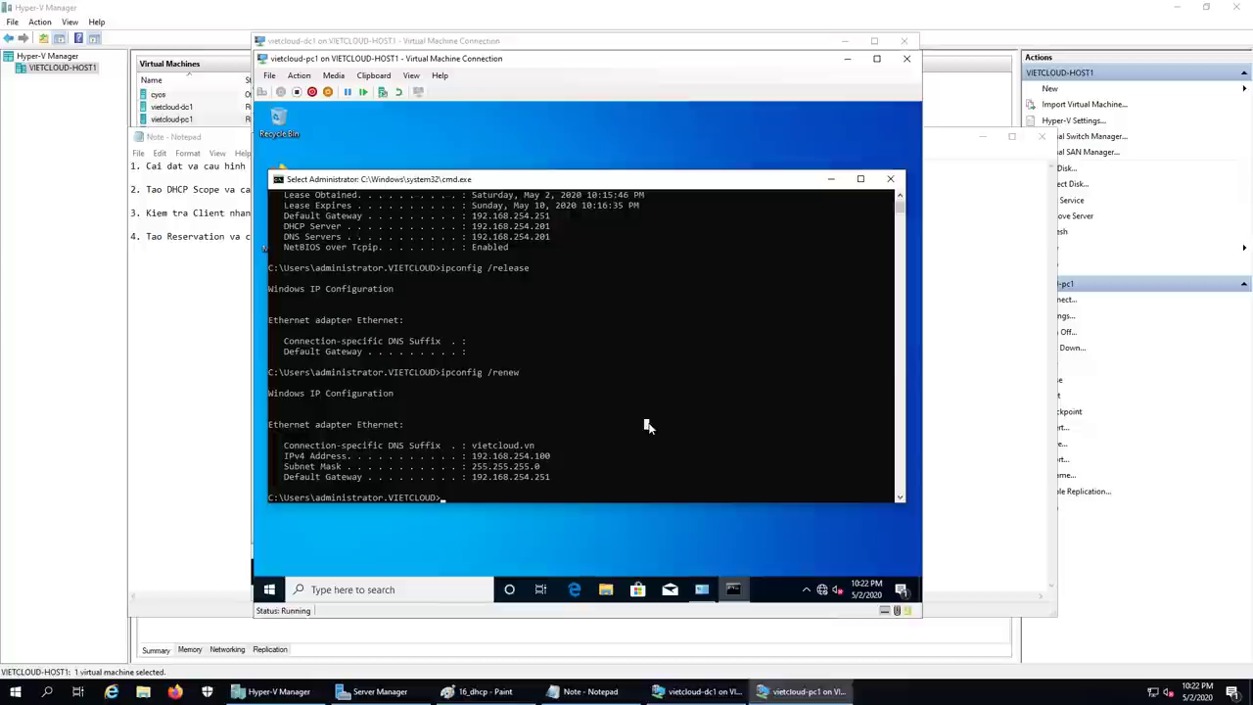
# Step: Run ipconfig /all on PC1 and select its MAC address 00-15-5D-C0-04-0A, then go to DC1
pyautogui.click(648, 423)
pyautogui.write('ip')
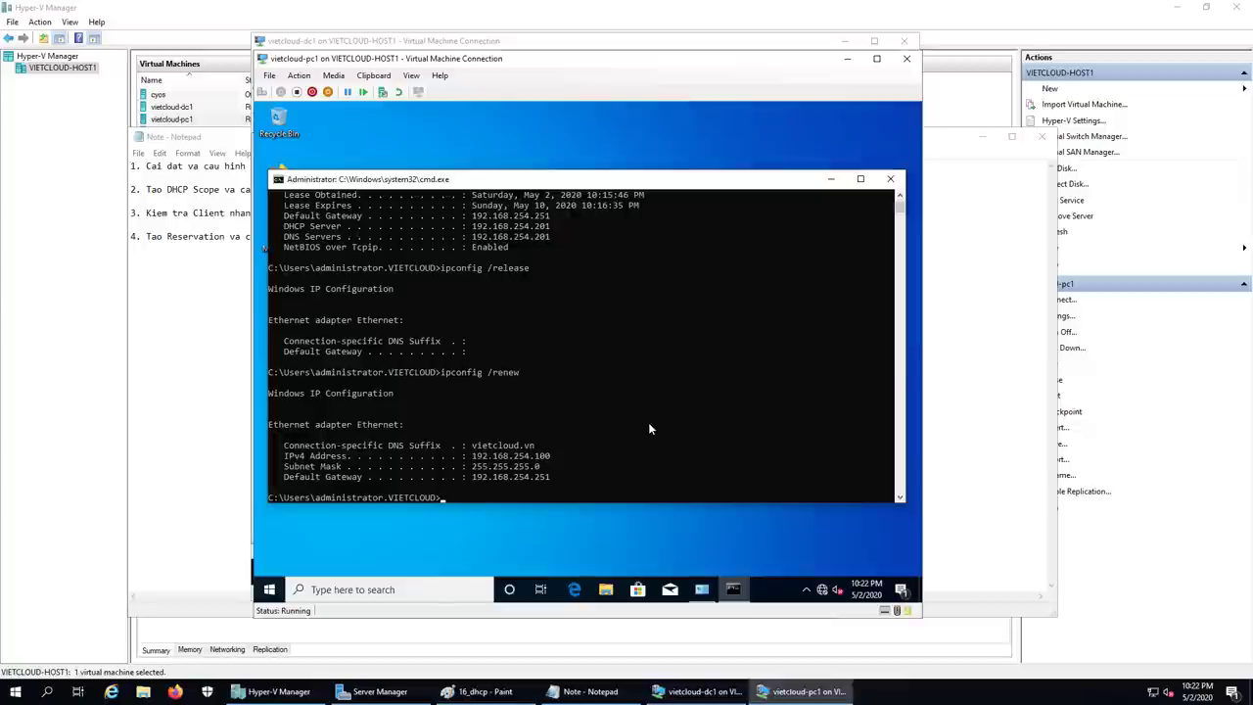
pyautogui.write('config /all')
pyautogui.press('Return')
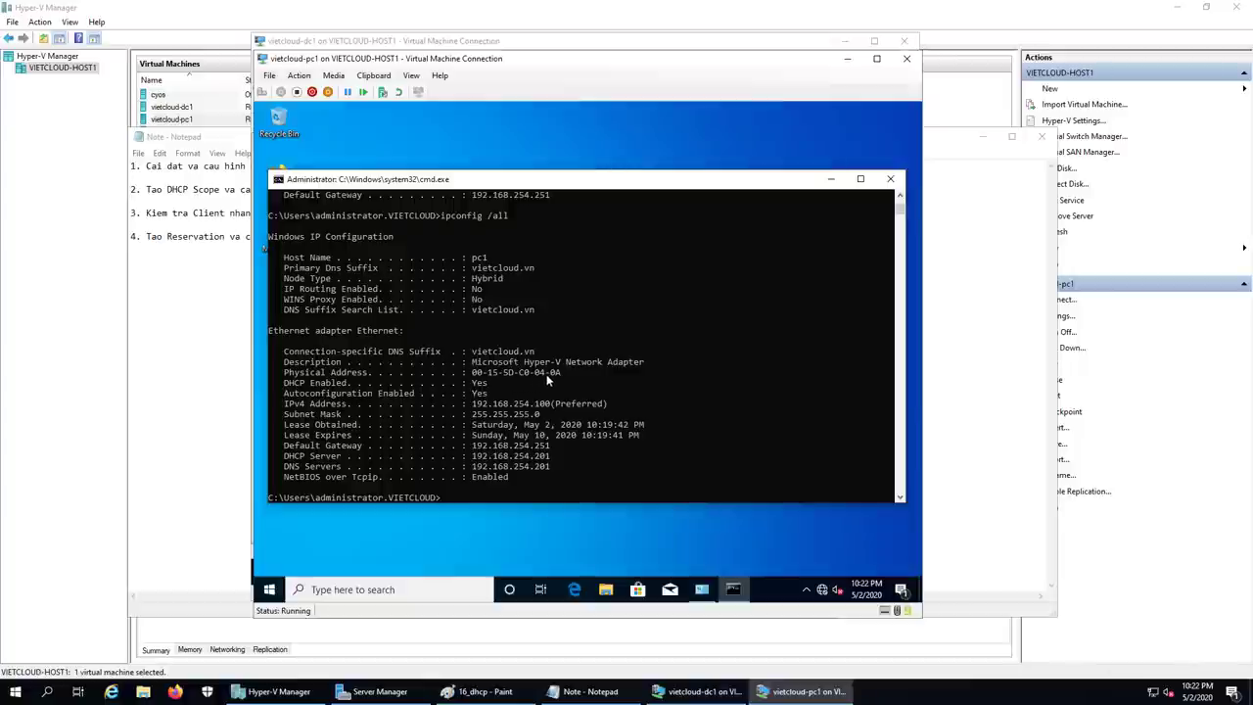
pyautogui.moveTo(568, 373); pyautogui.dragTo(467, 373)
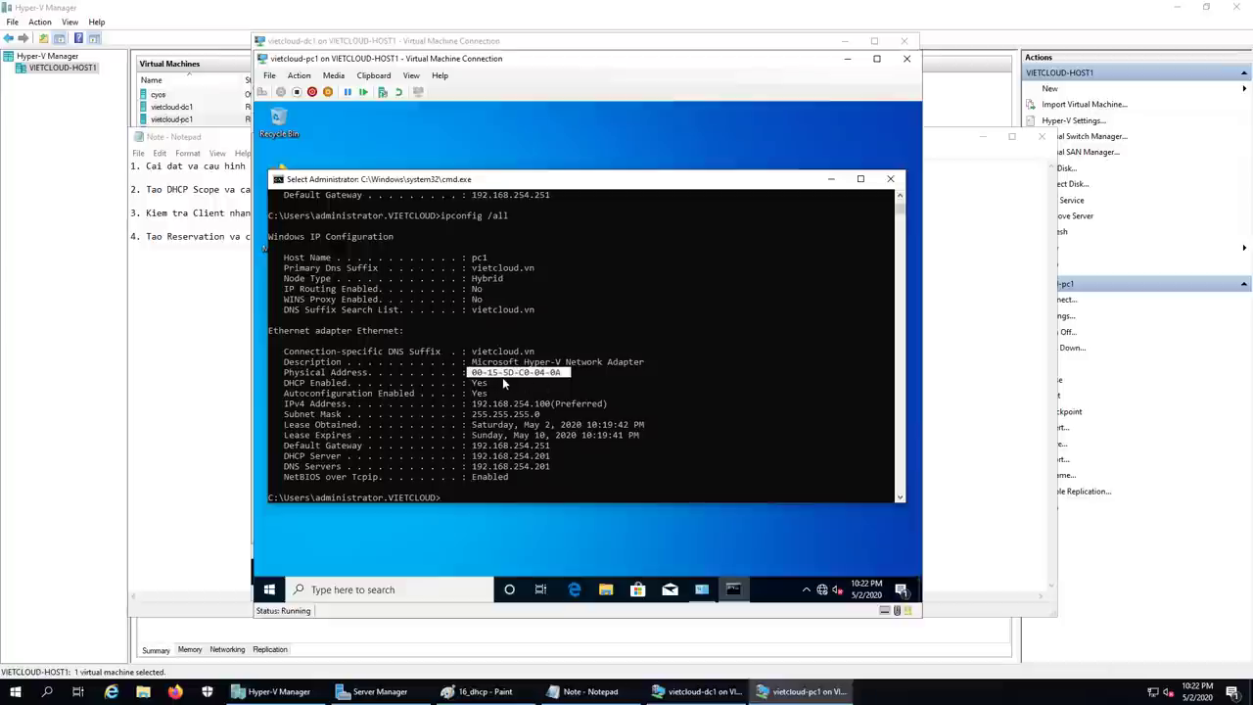
pyautogui.click(703, 689)
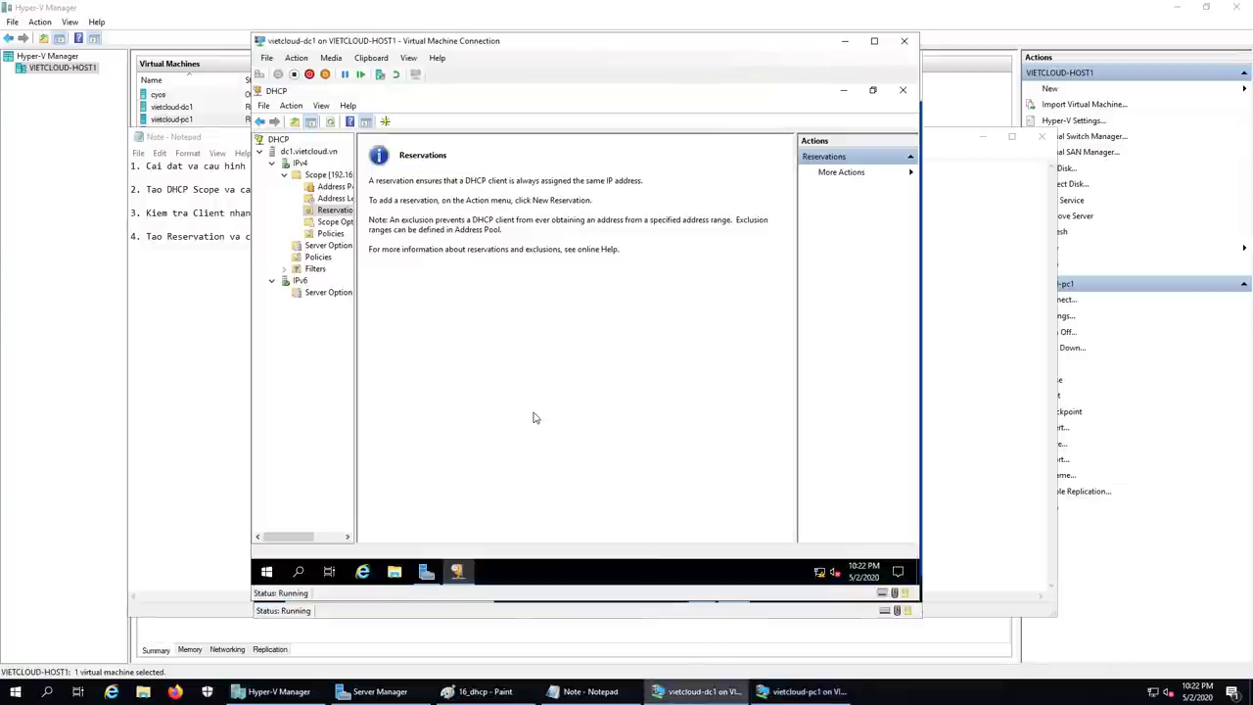
# Step: Start a new reservation named 'pc1 reservation' with IP address 192.168.254.100
pyautogui.rightClick(345, 212)
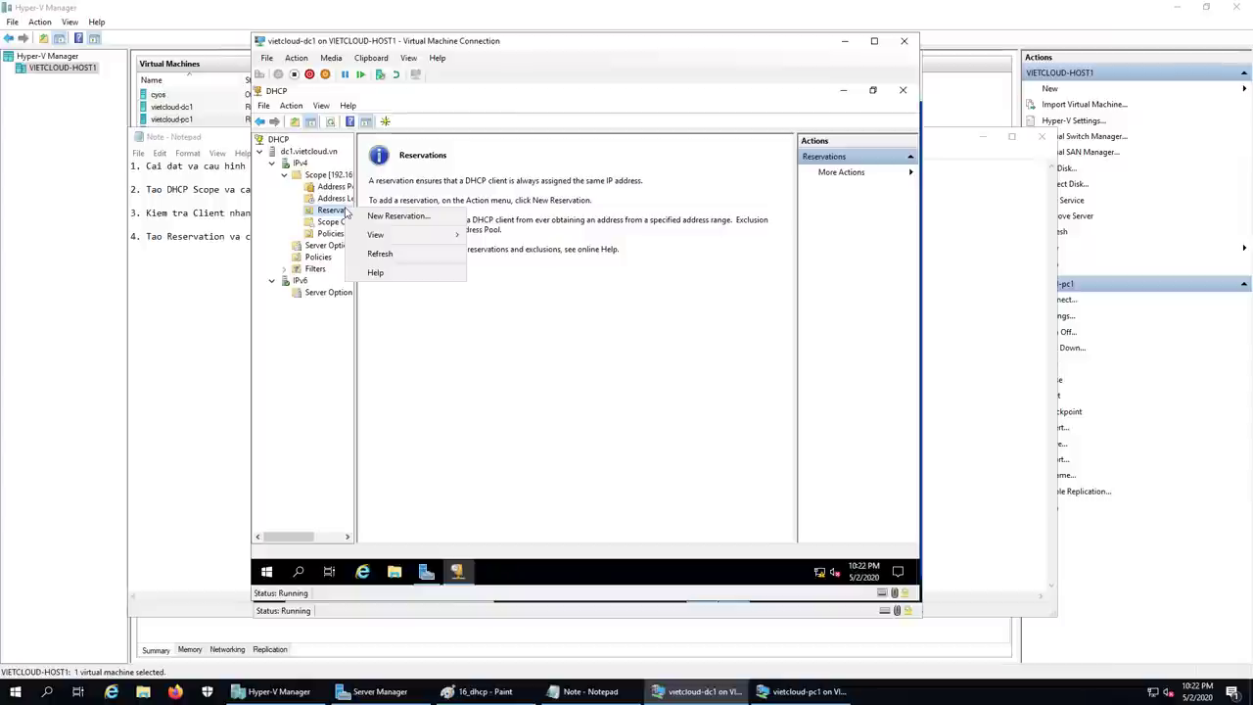
pyautogui.click(396, 216)
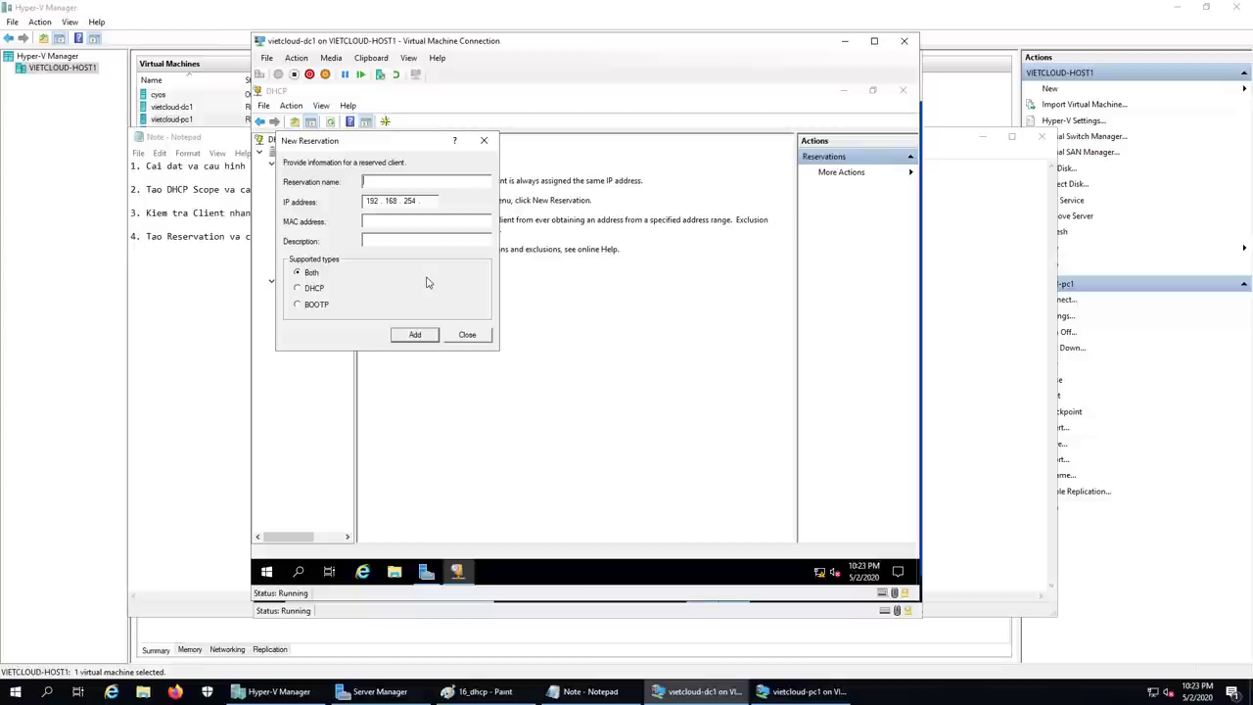
pyautogui.write('pc1 reserv')
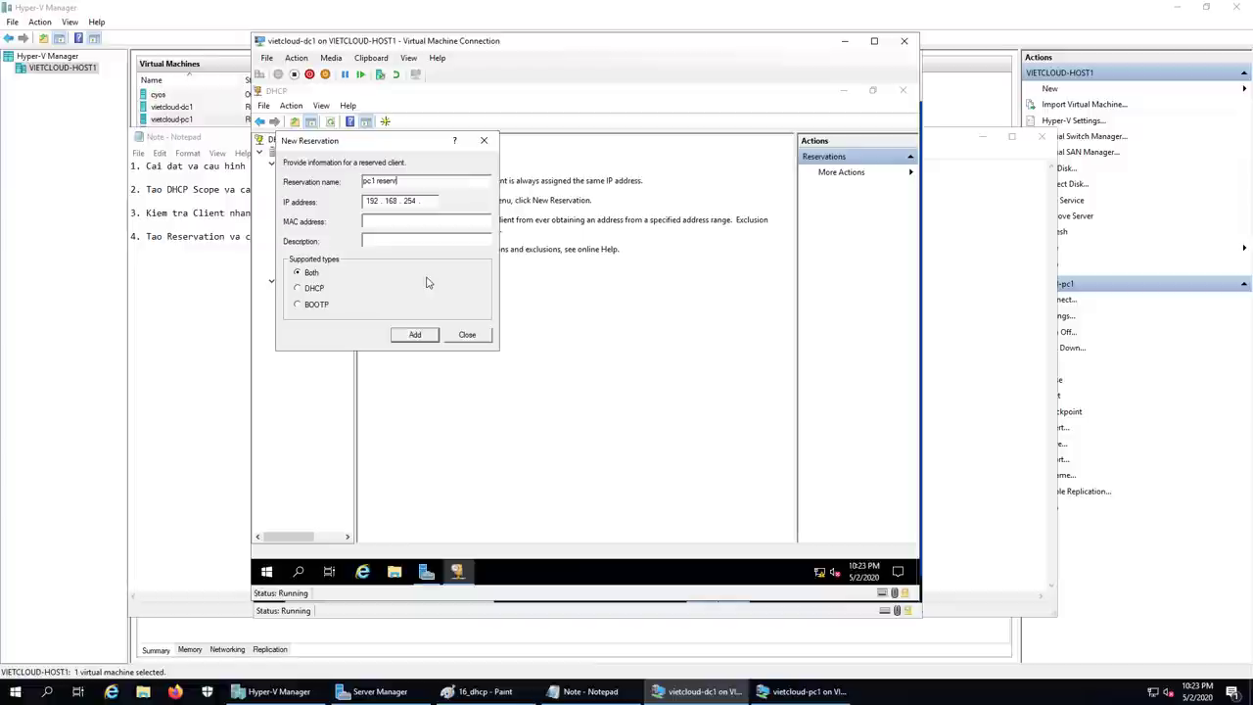
pyautogui.write('ation')
pyautogui.click(433, 202)
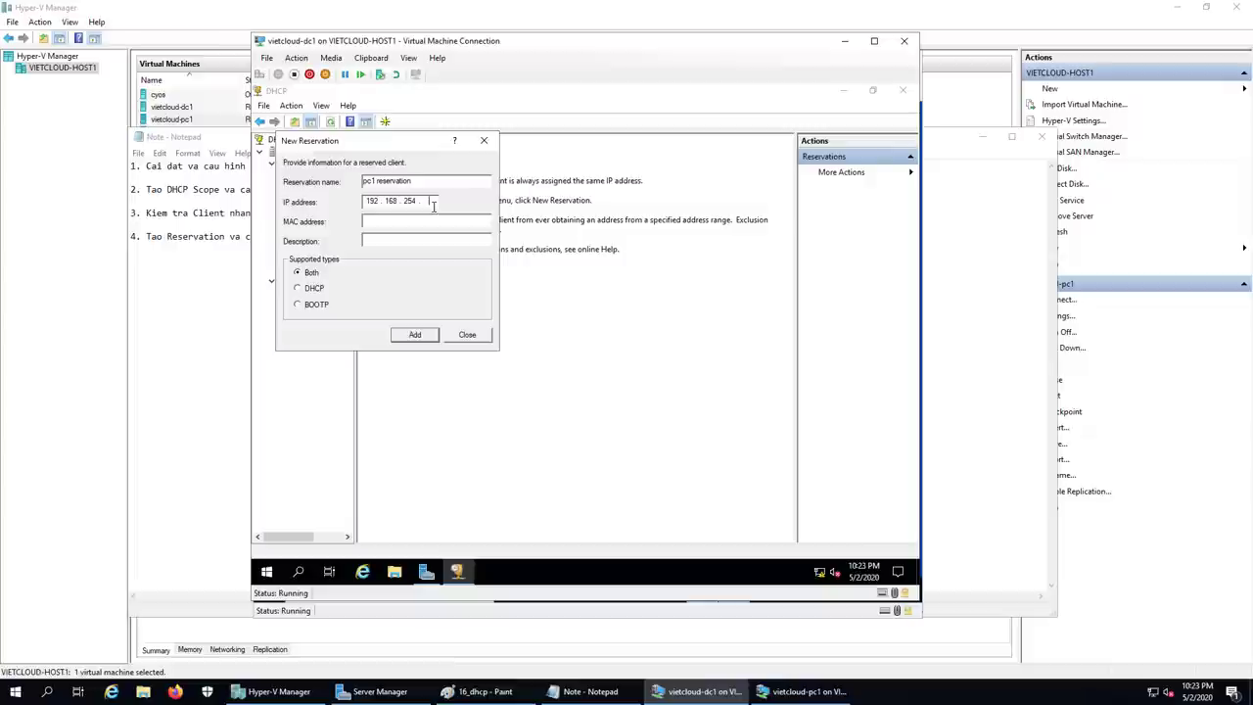
pyautogui.write('100')
pyautogui.click(783, 694)
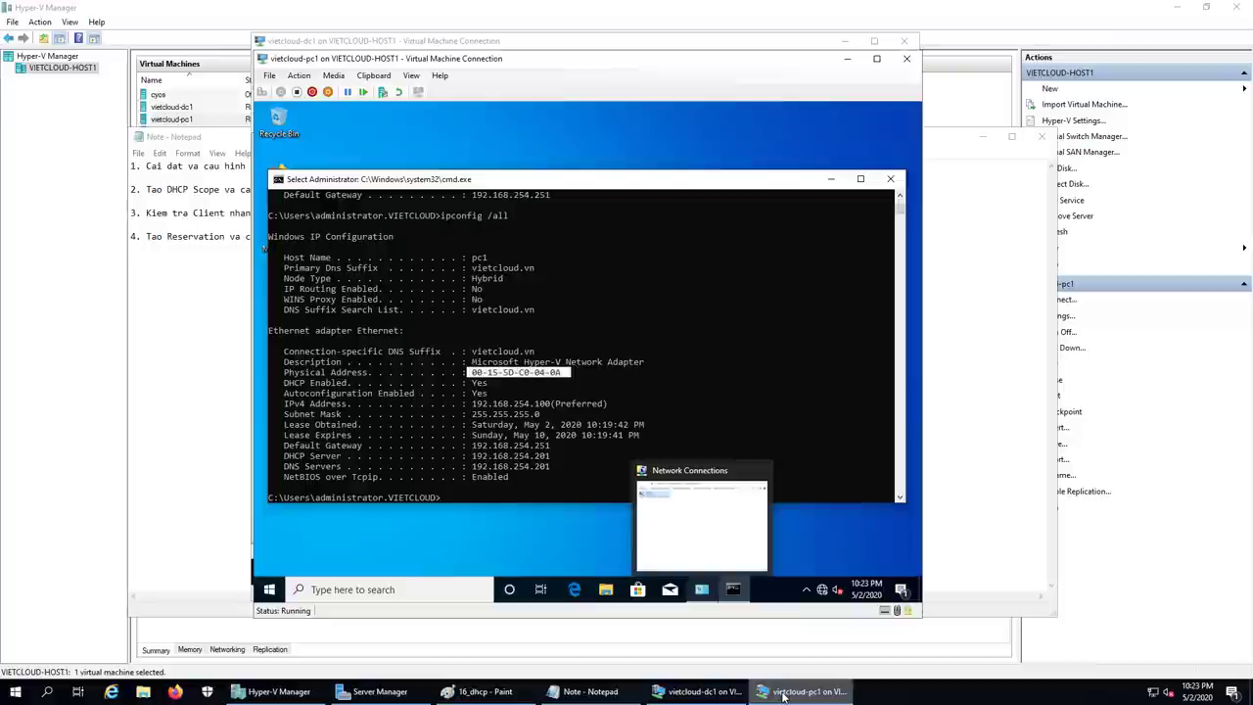
pyautogui.click(699, 690)
pyautogui.click(388, 217)
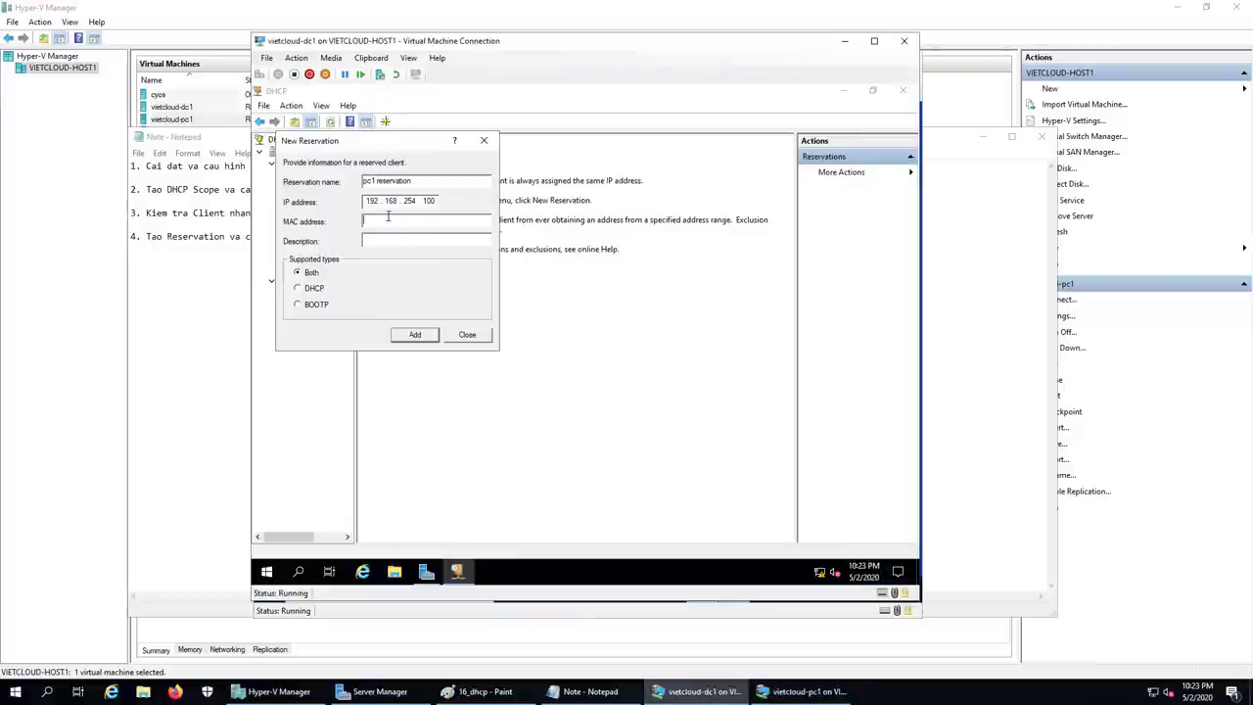
# Step: Enter PC1's MAC address 00-15-5D-C0-04-0A in the reservation, checking it against PC1
pyautogui.write('00')
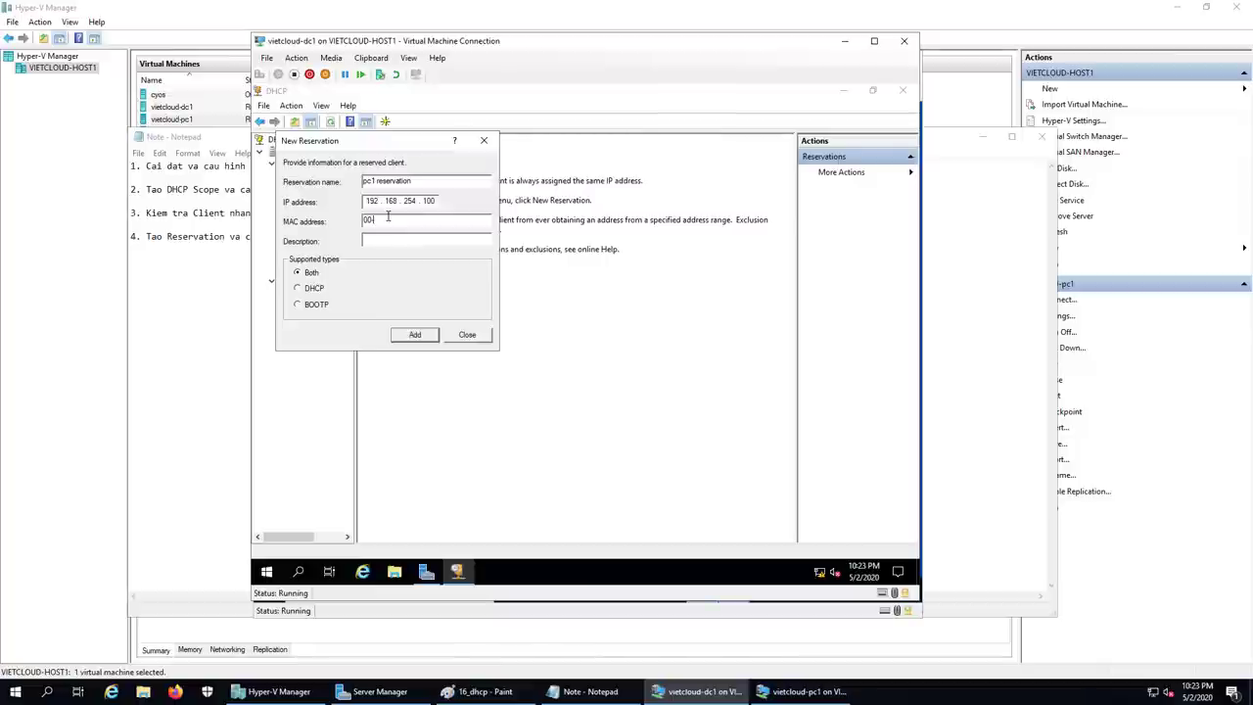
pyautogui.write('-15-5D-')
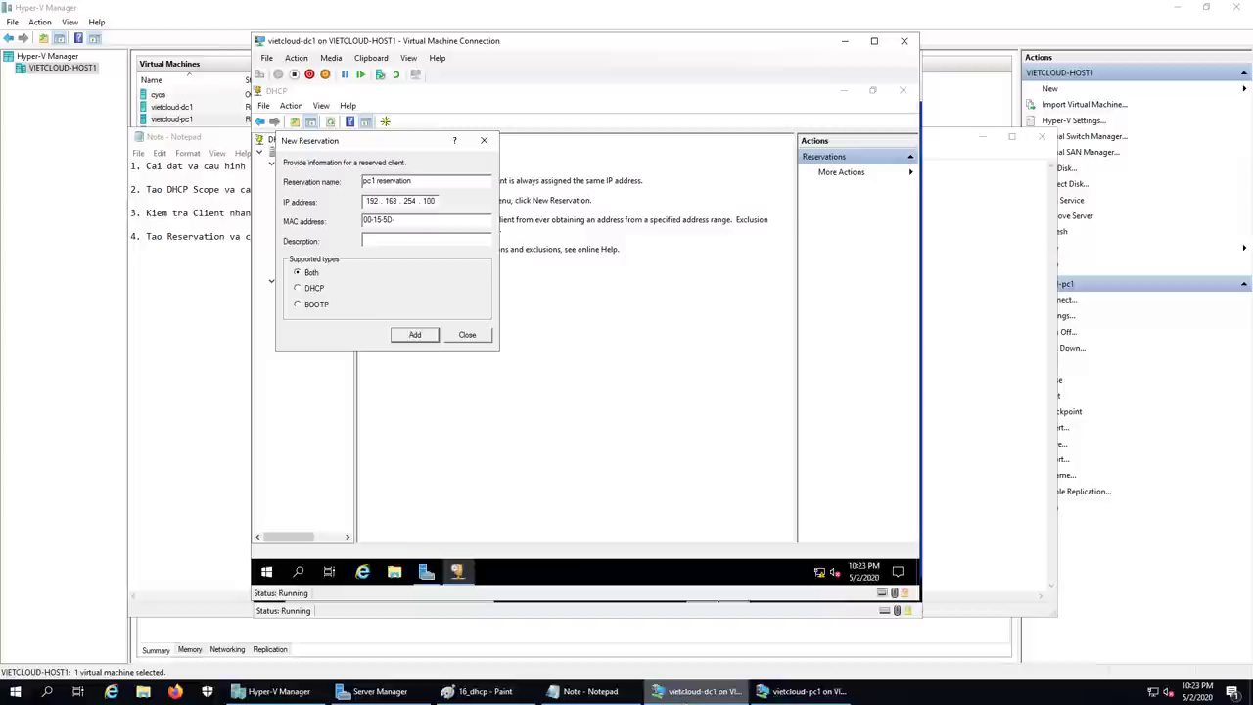
pyautogui.click(801, 691)
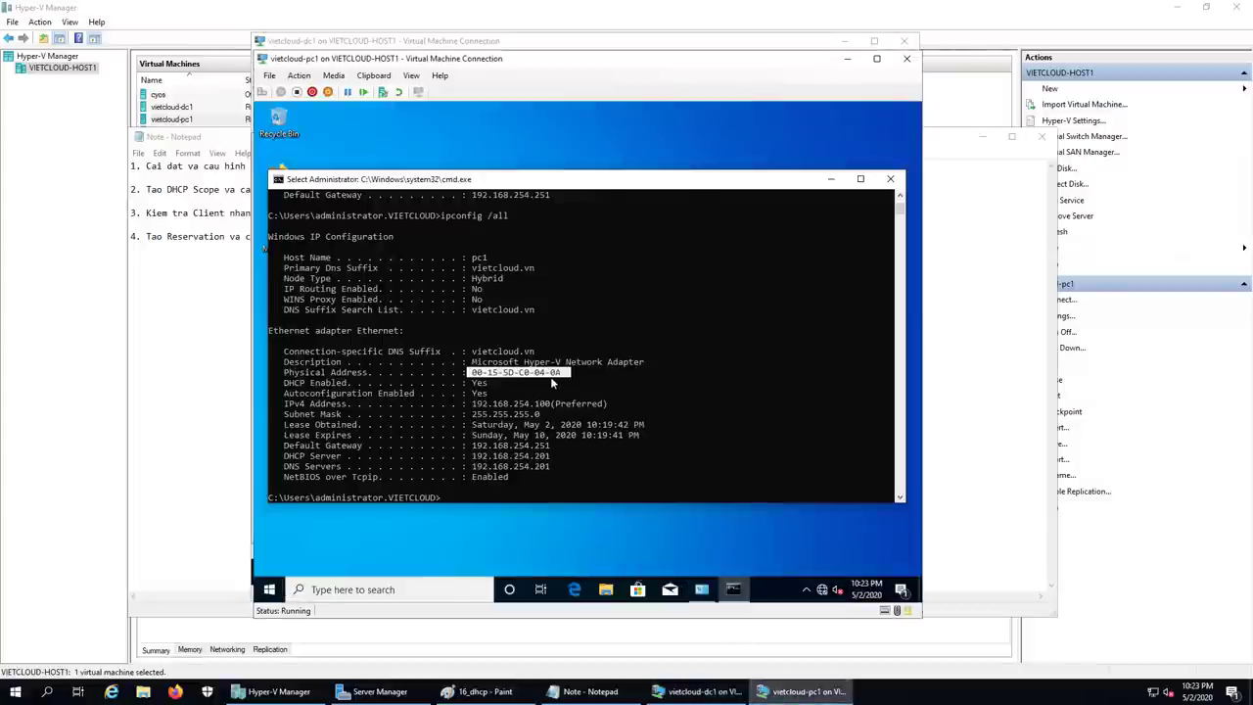
pyautogui.click(697, 691)
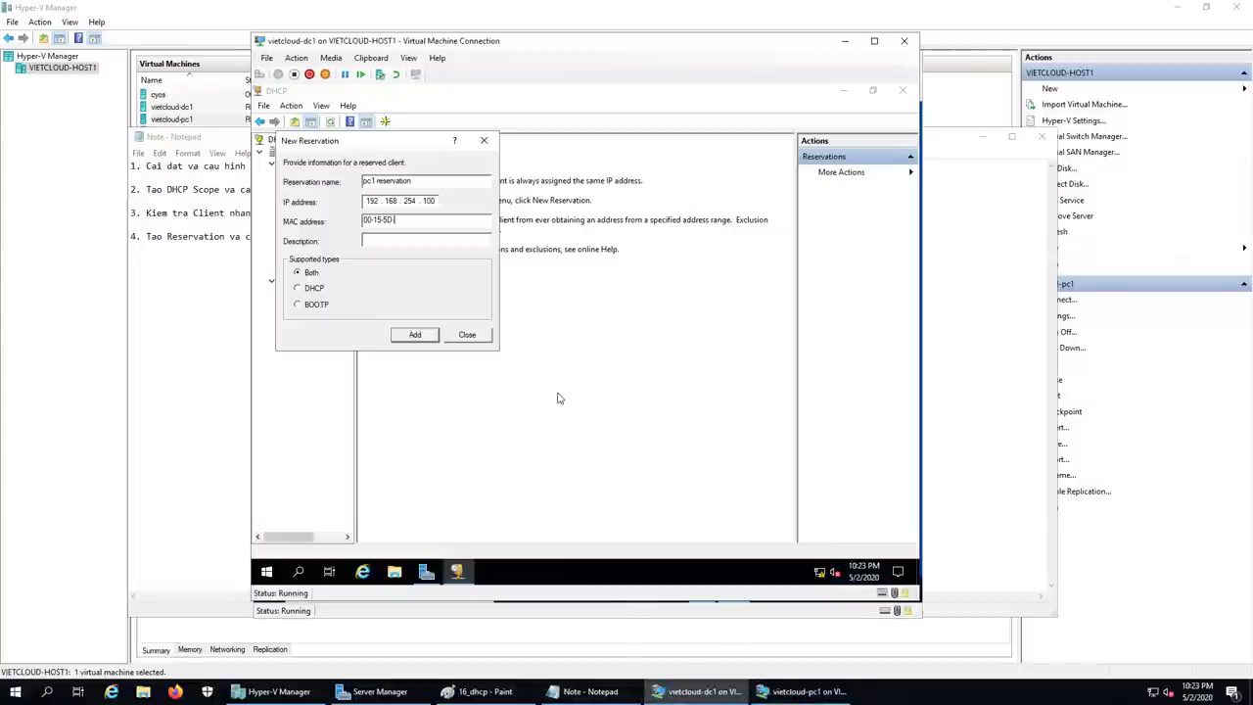
pyautogui.write('C0')
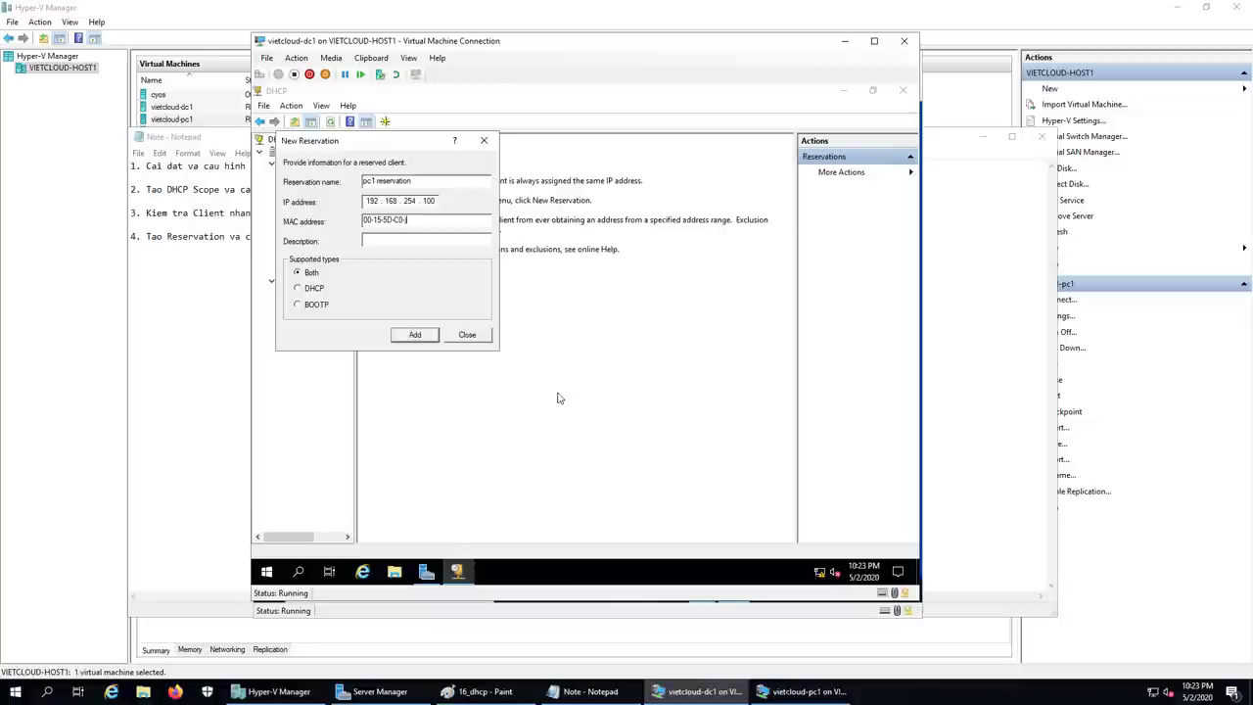
pyautogui.write('-04-0A')
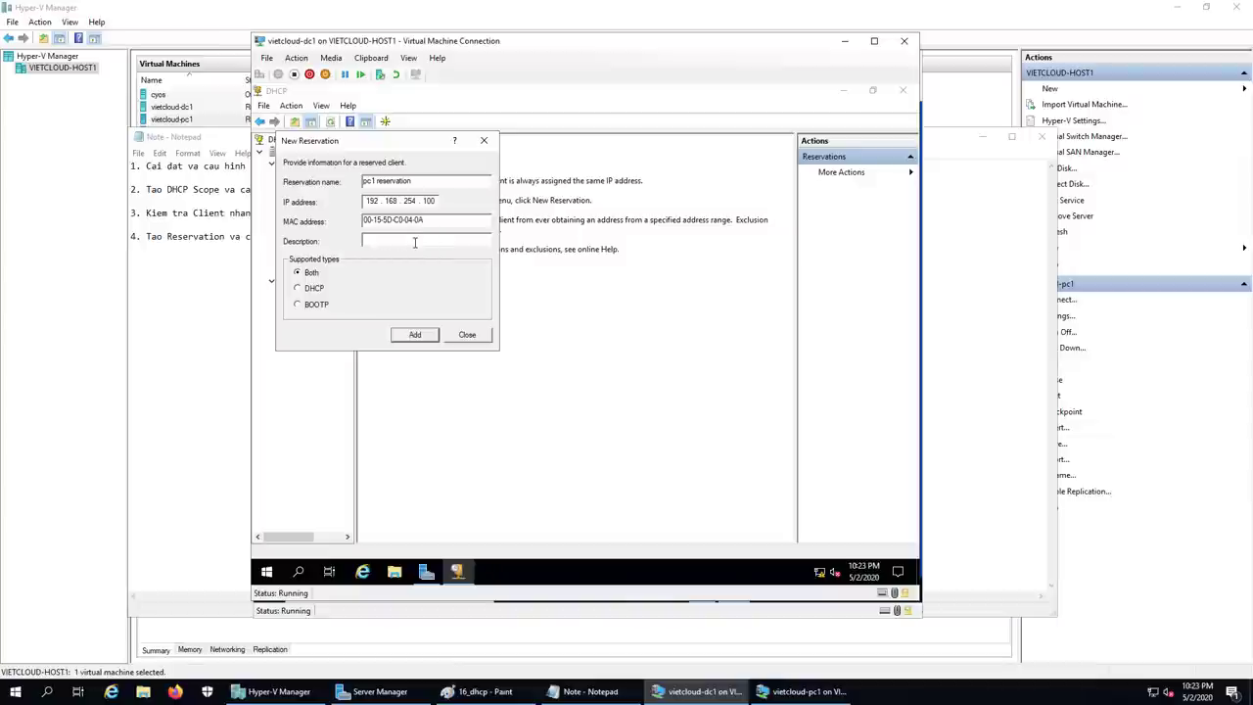
# Step: Add the description 'Cap IP co dinh 100 cho pc1', recheck the MAC, and add the reservation
pyautogui.write('Cap IP co dinh 100 cho')
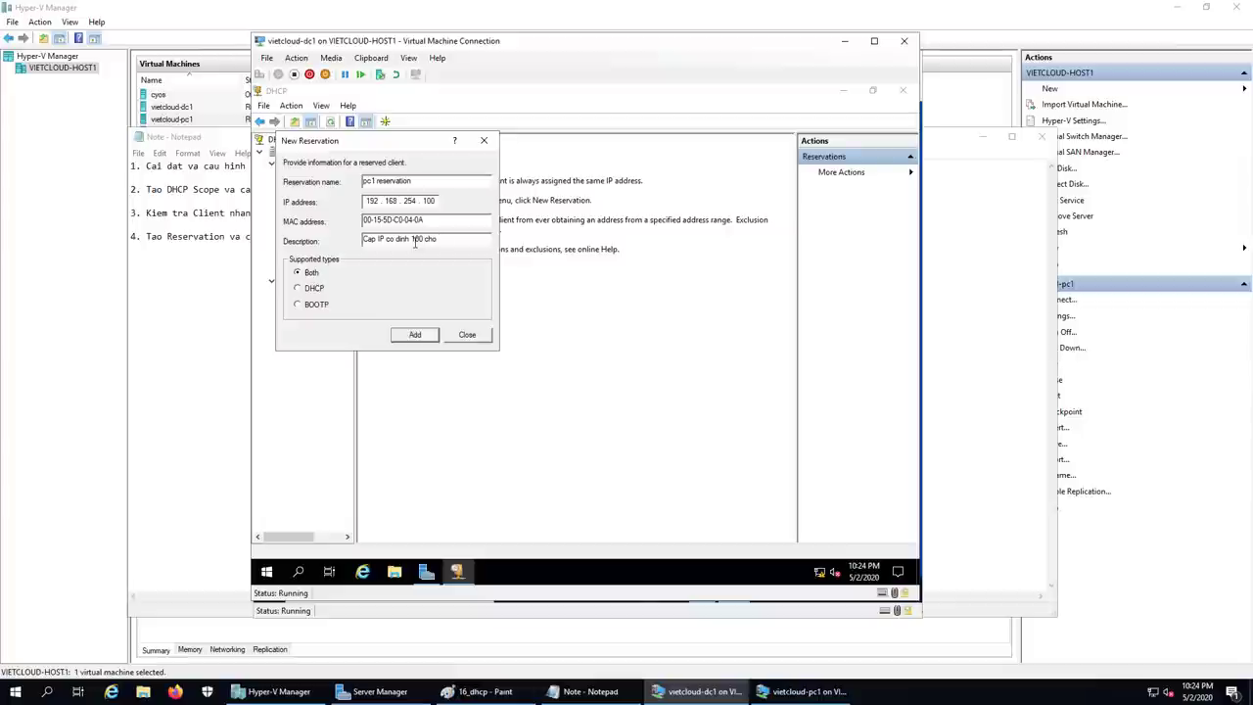
pyautogui.write(' pc1')
pyautogui.click(806, 693)
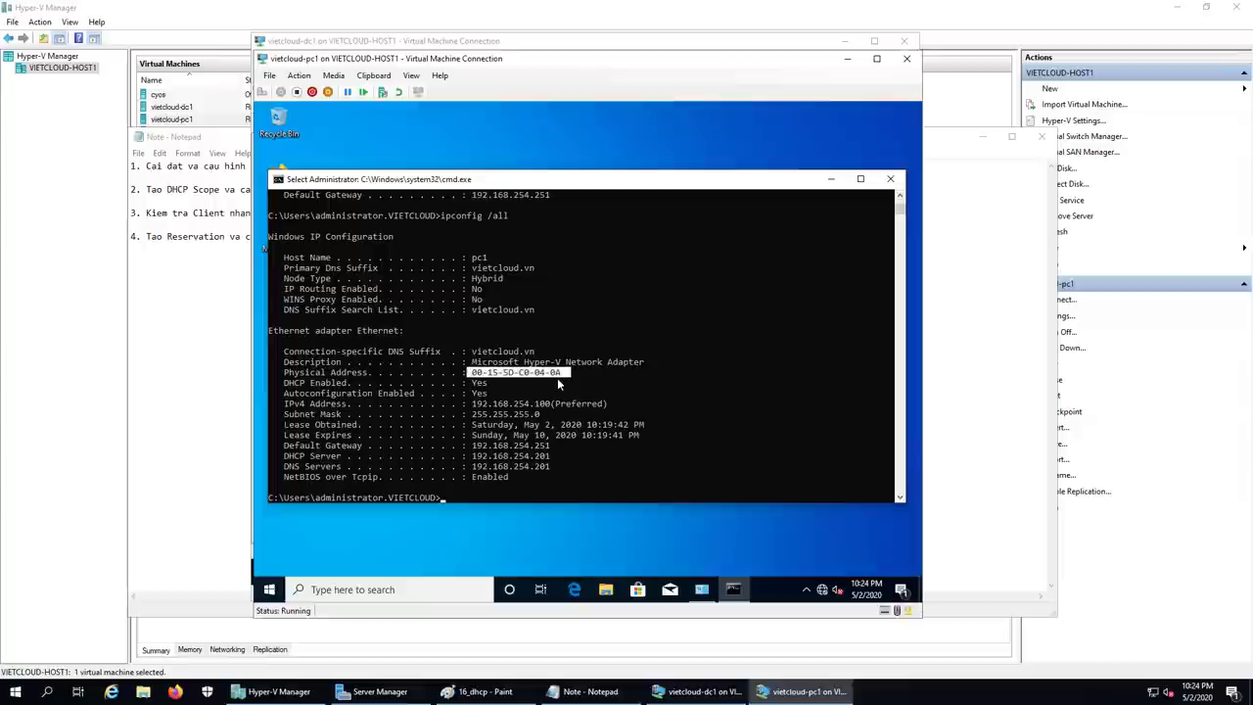
pyautogui.click(698, 691)
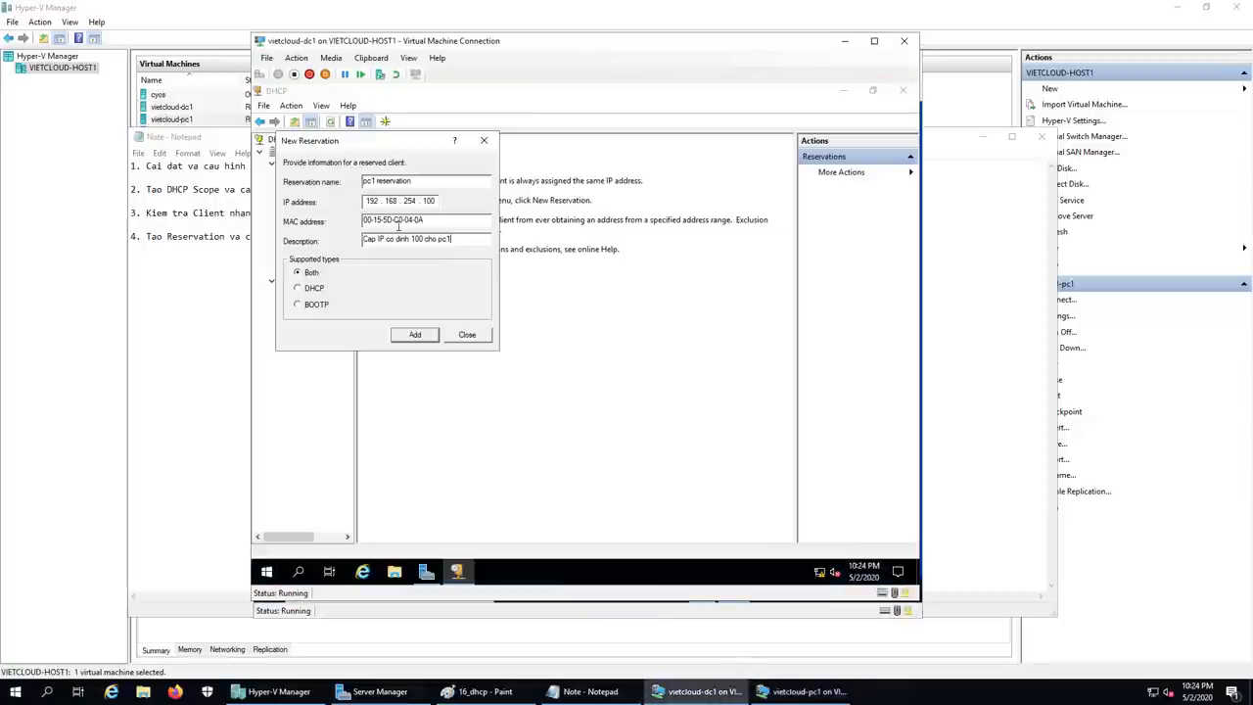
pyautogui.click(419, 221)
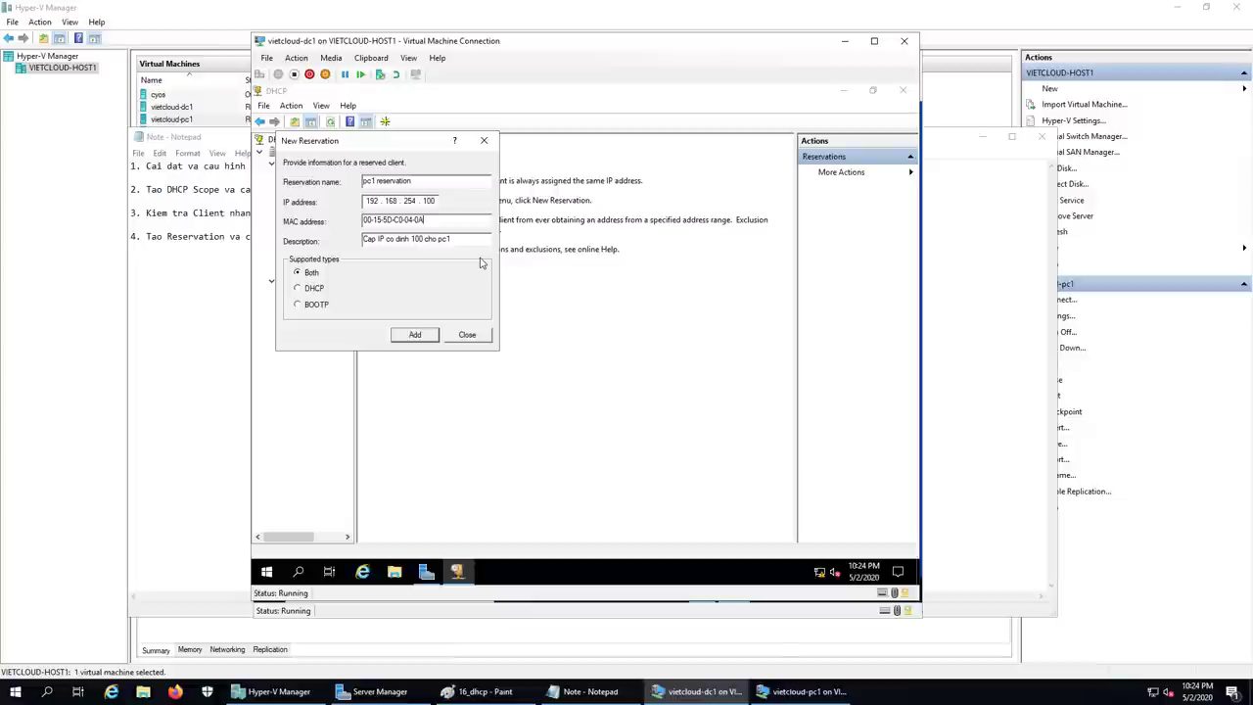
pyautogui.click(412, 337)
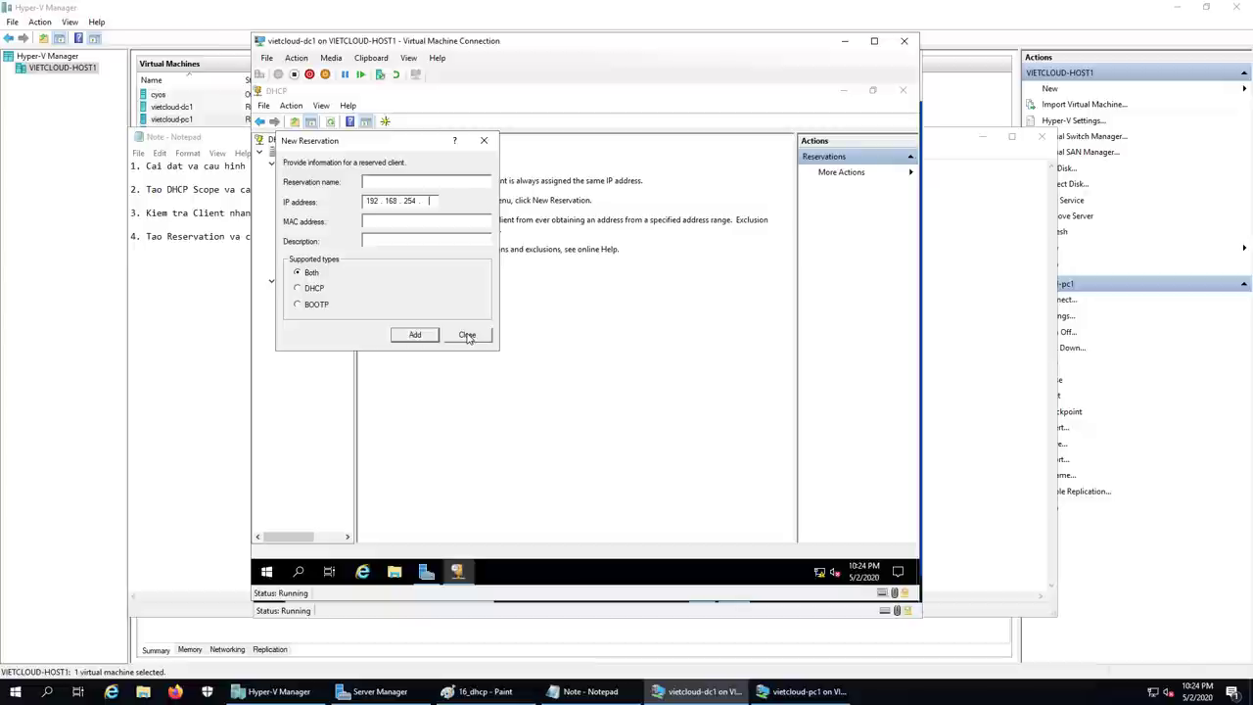
# Step: Close the form, expand Reservations and open the [192.168.254.100] pc1 reservation's actions
pyautogui.click(467, 336)
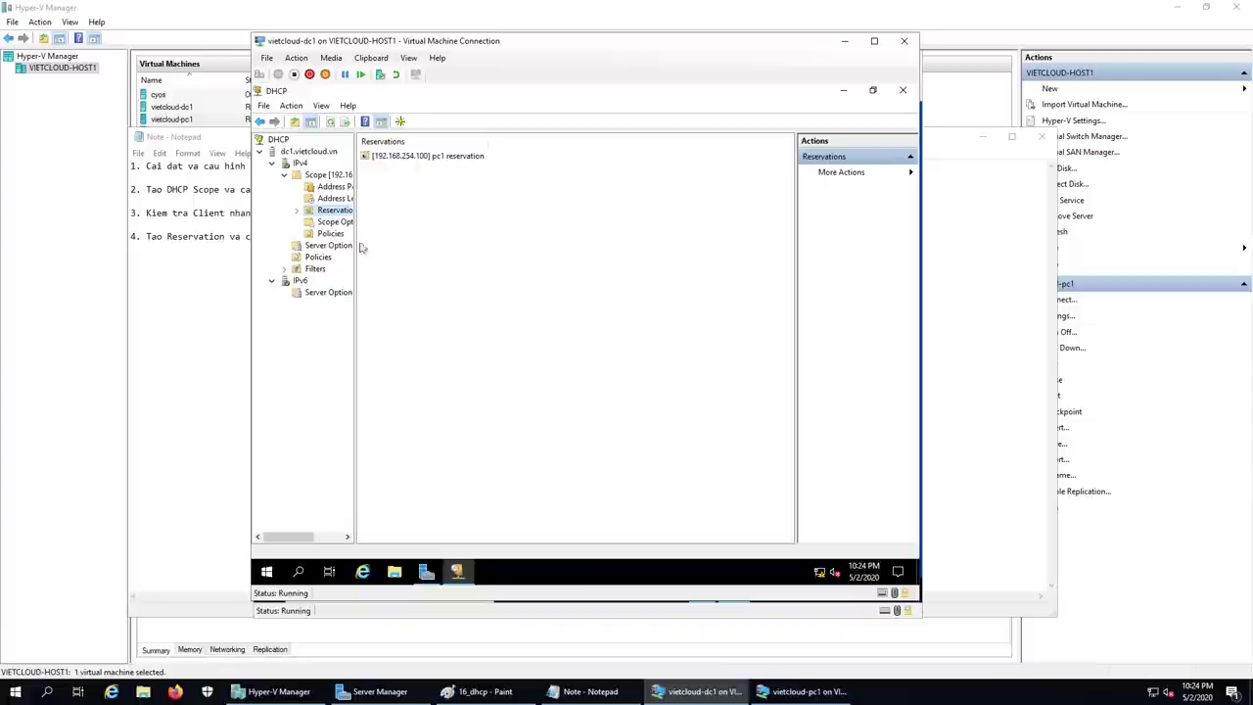
pyautogui.doubleClick(330, 213)
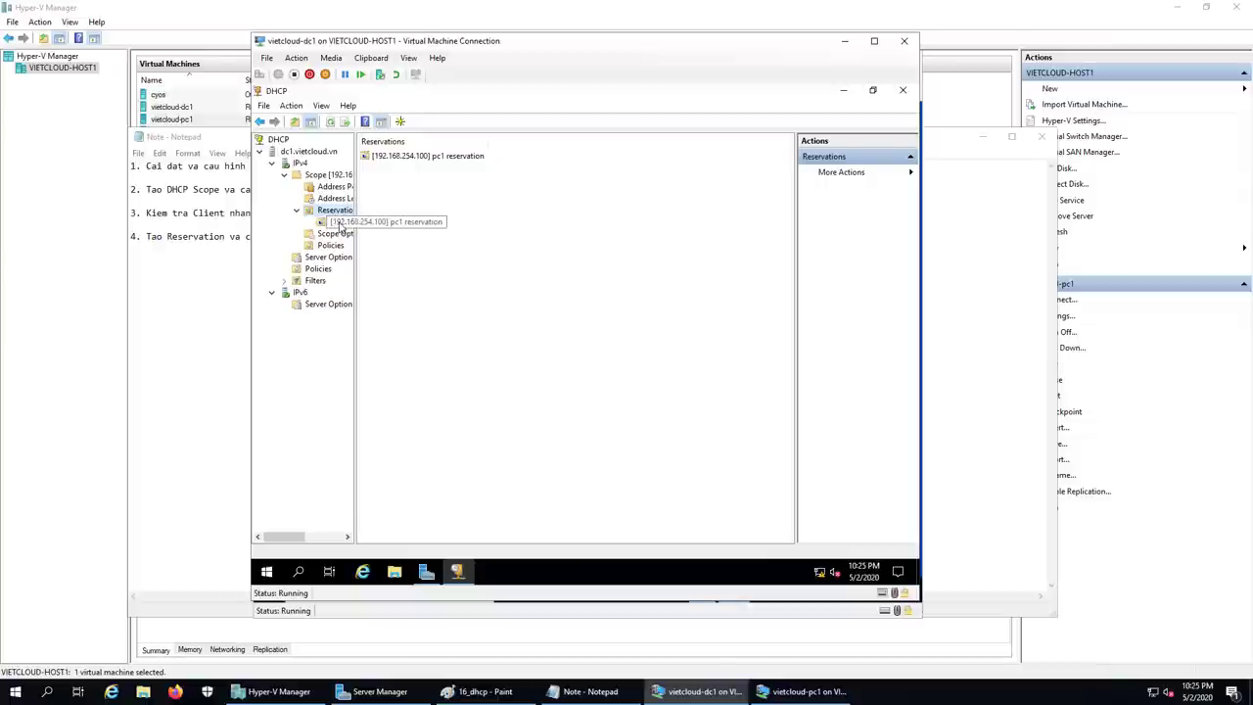
pyautogui.click(340, 223)
pyautogui.rightClick(340, 223)
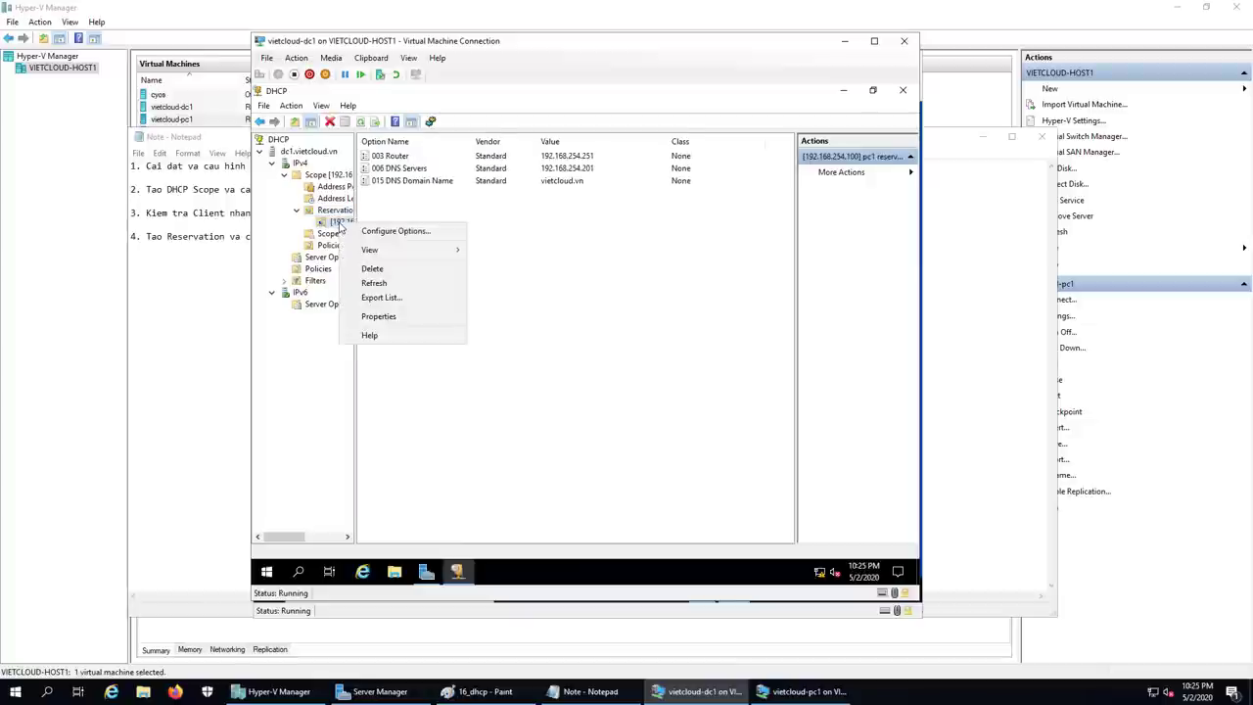
# Step: Set the pc1 reservation's 006 DNS Servers option to 192.168.254.201
pyautogui.click(443, 241)
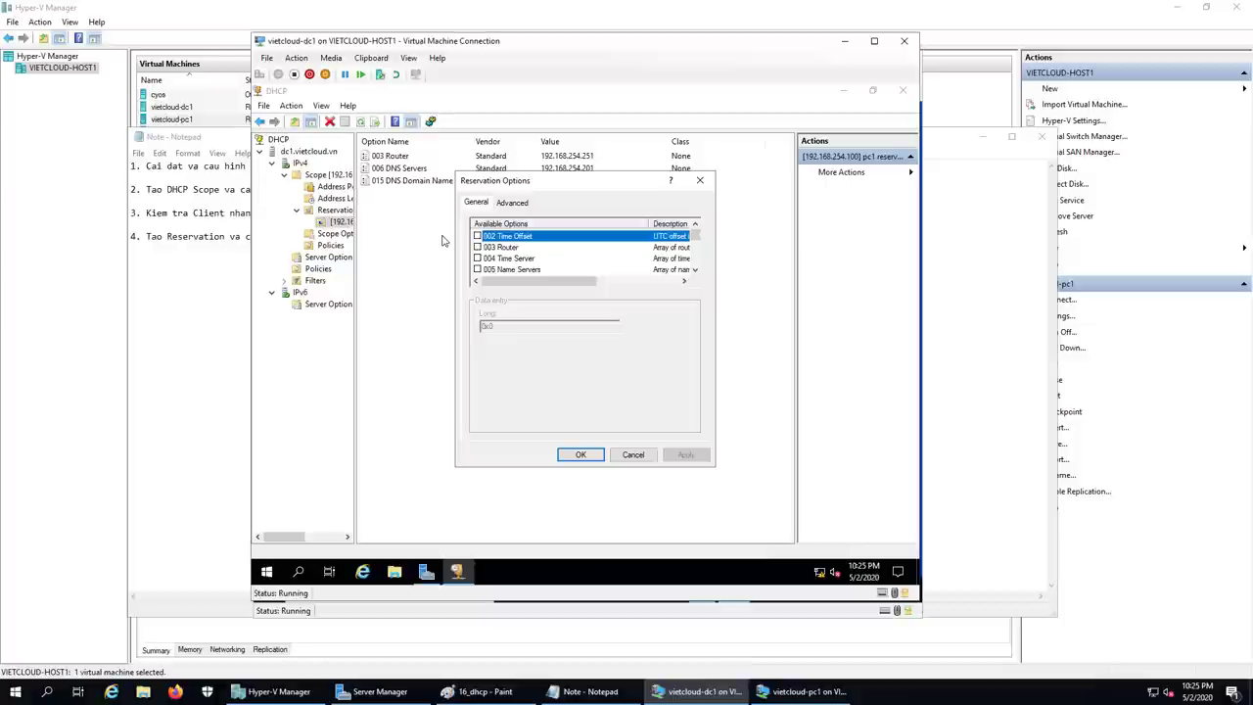
pyautogui.click(695, 269)
pyautogui.click(695, 270)
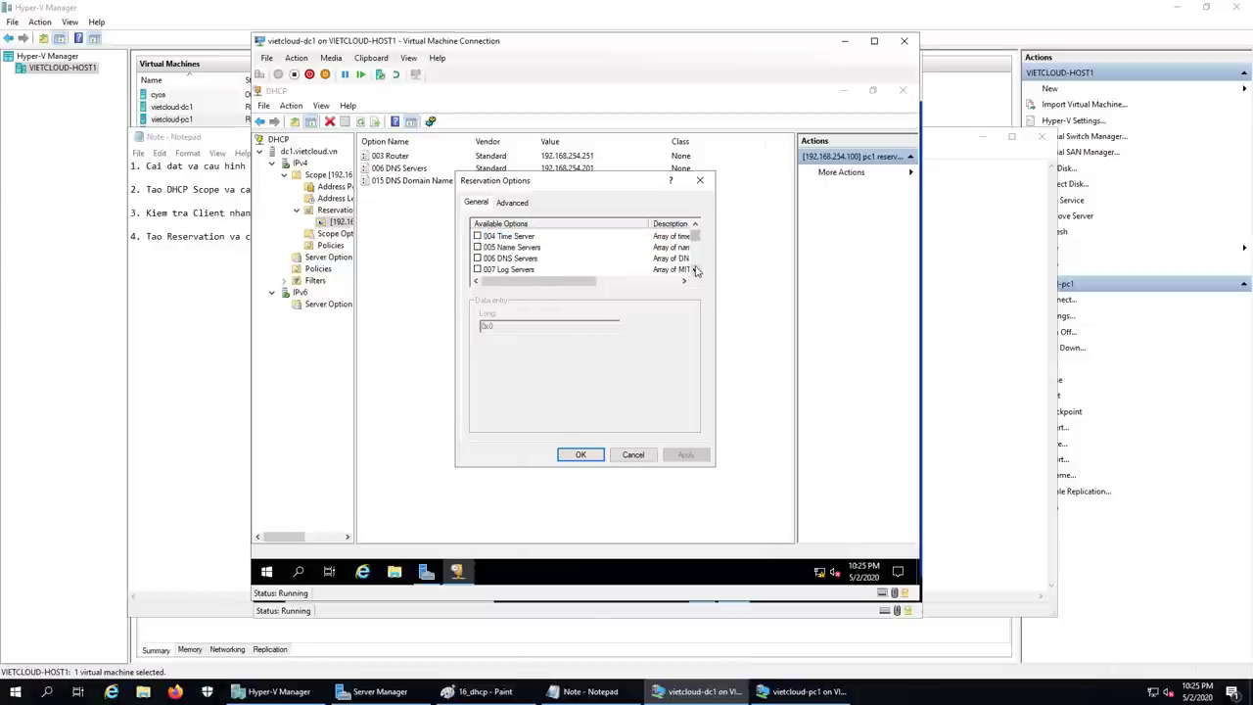
pyautogui.click(513, 259)
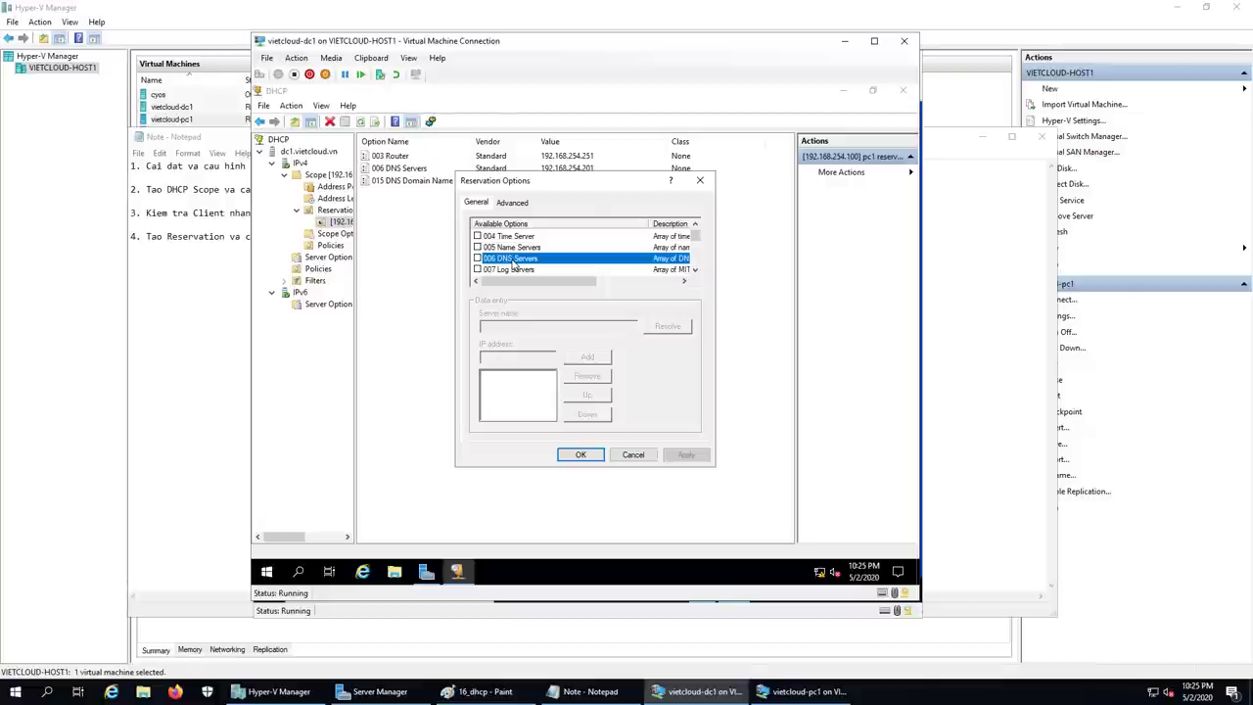
pyautogui.click(477, 258)
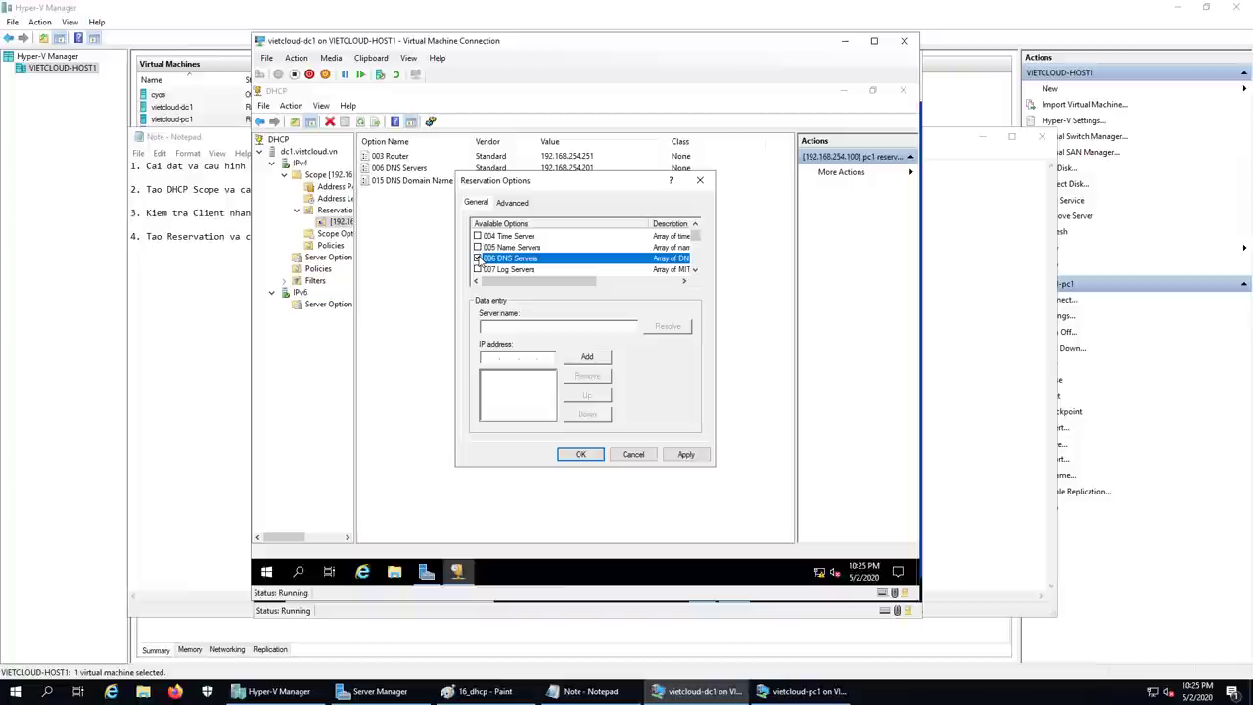
pyautogui.click(493, 357)
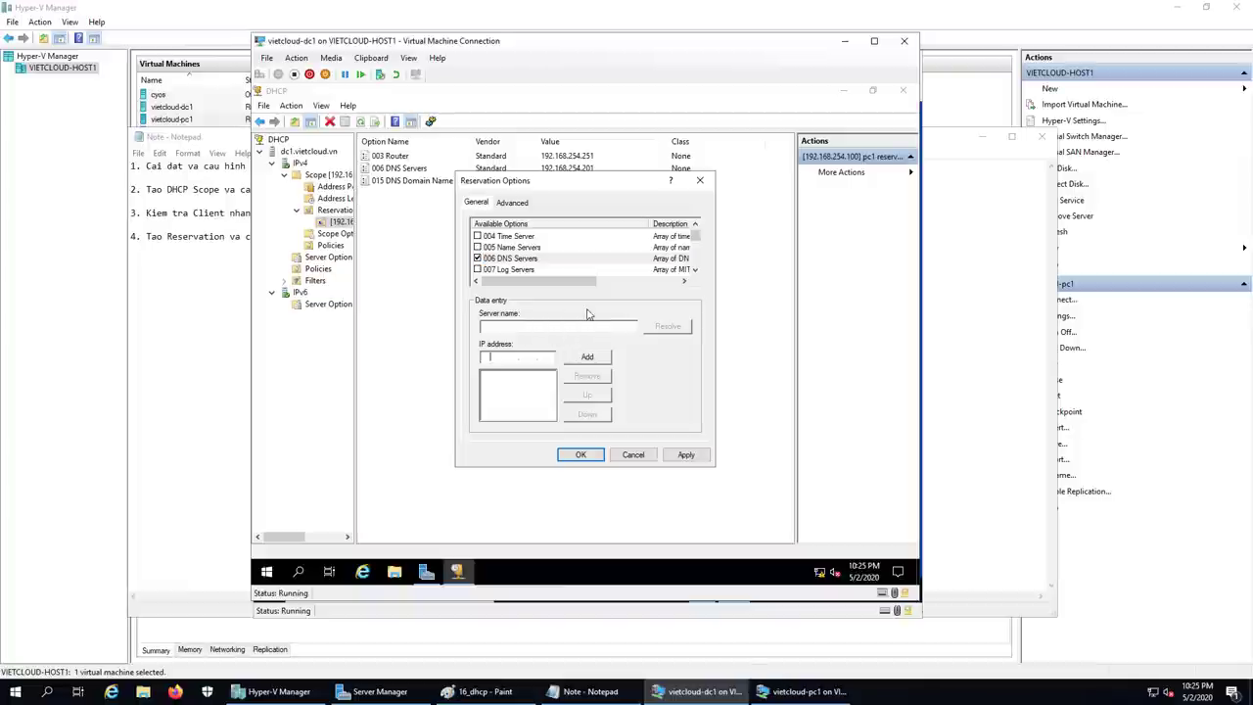
pyautogui.write('1')
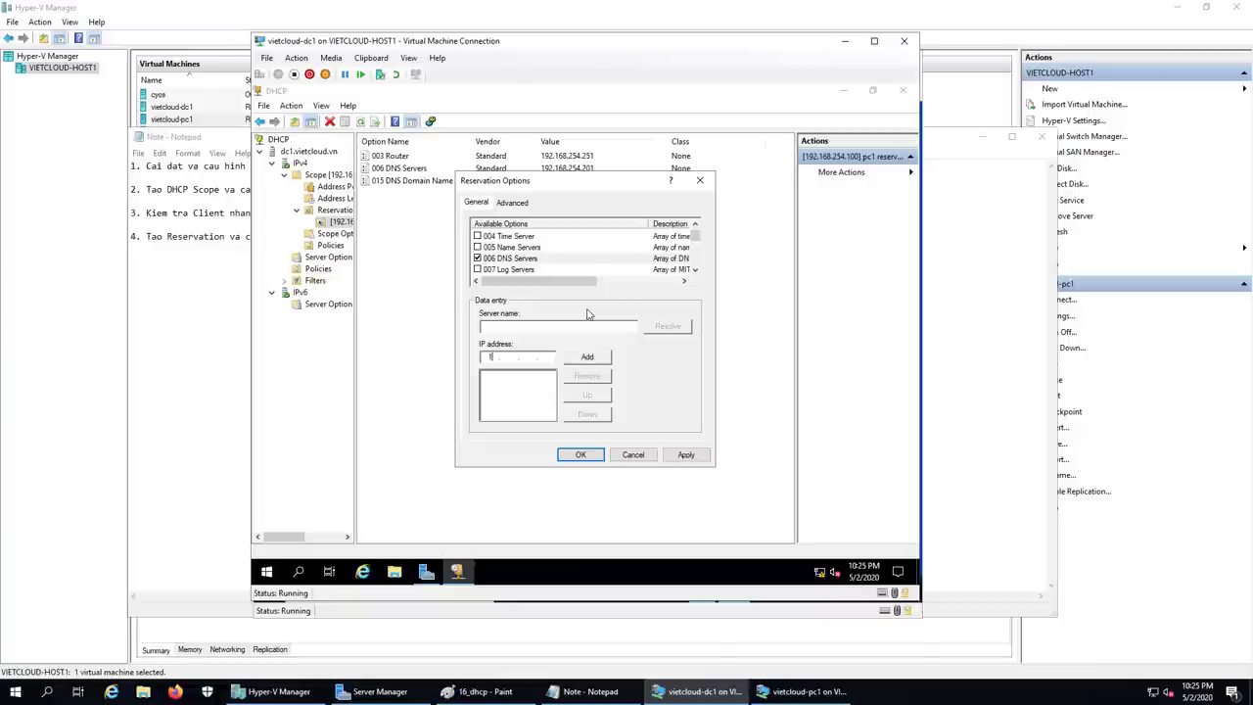
pyautogui.write('92 . 168 . 254 . 2')
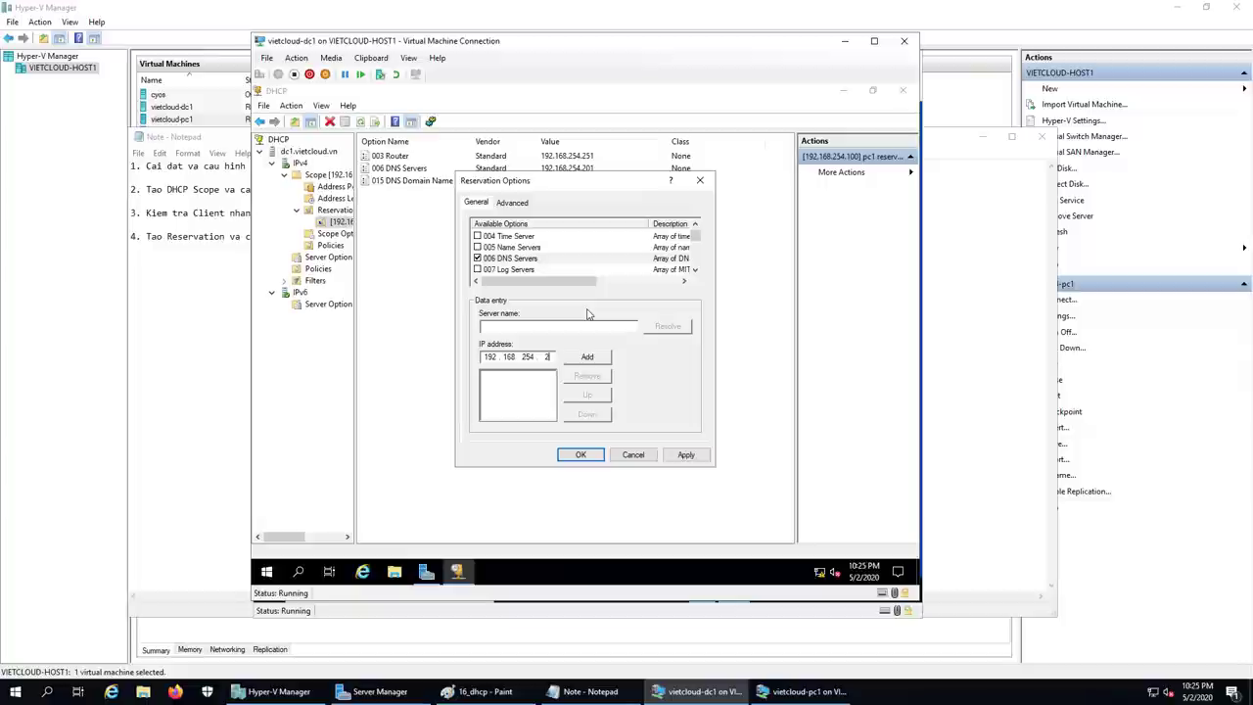
pyautogui.write('01')
pyautogui.click(597, 357)
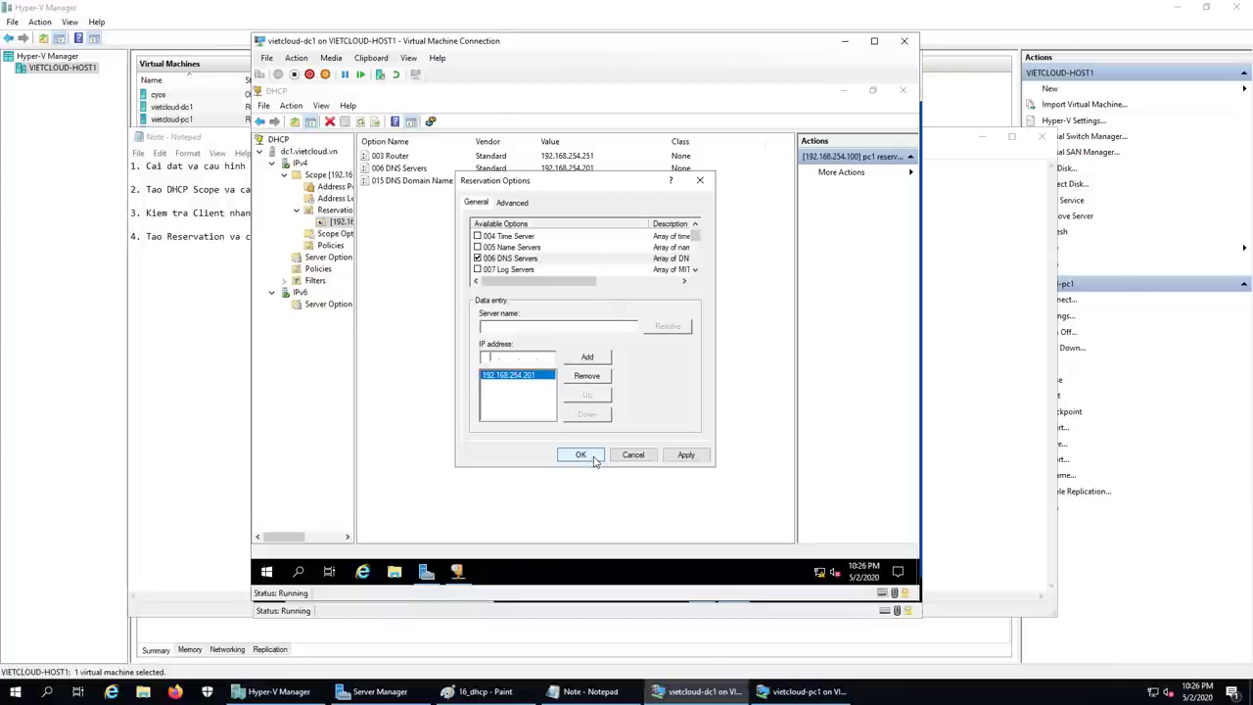
pyautogui.click(580, 455)
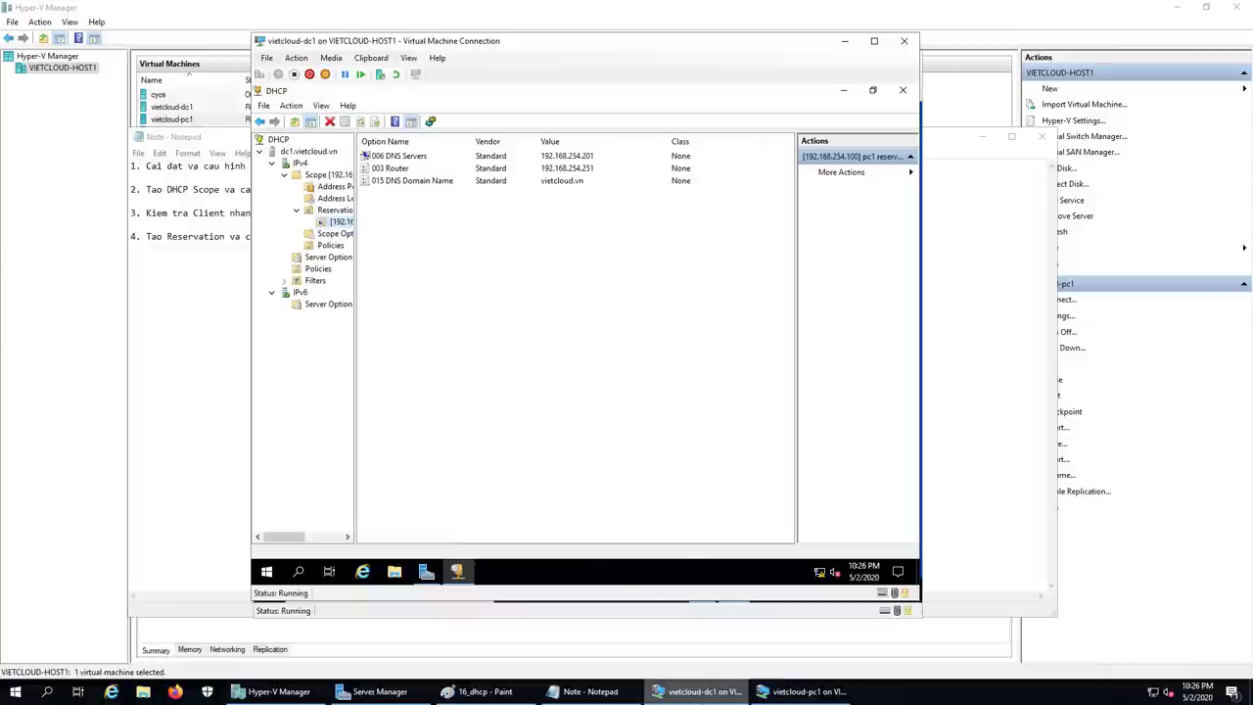
pyautogui.click(808, 692)
# Step: On PC1, run ipconfig /release and then ipconfig /renew to lease a new address from DHCP
pyautogui.click(812, 697)
pyautogui.click(813, 697)
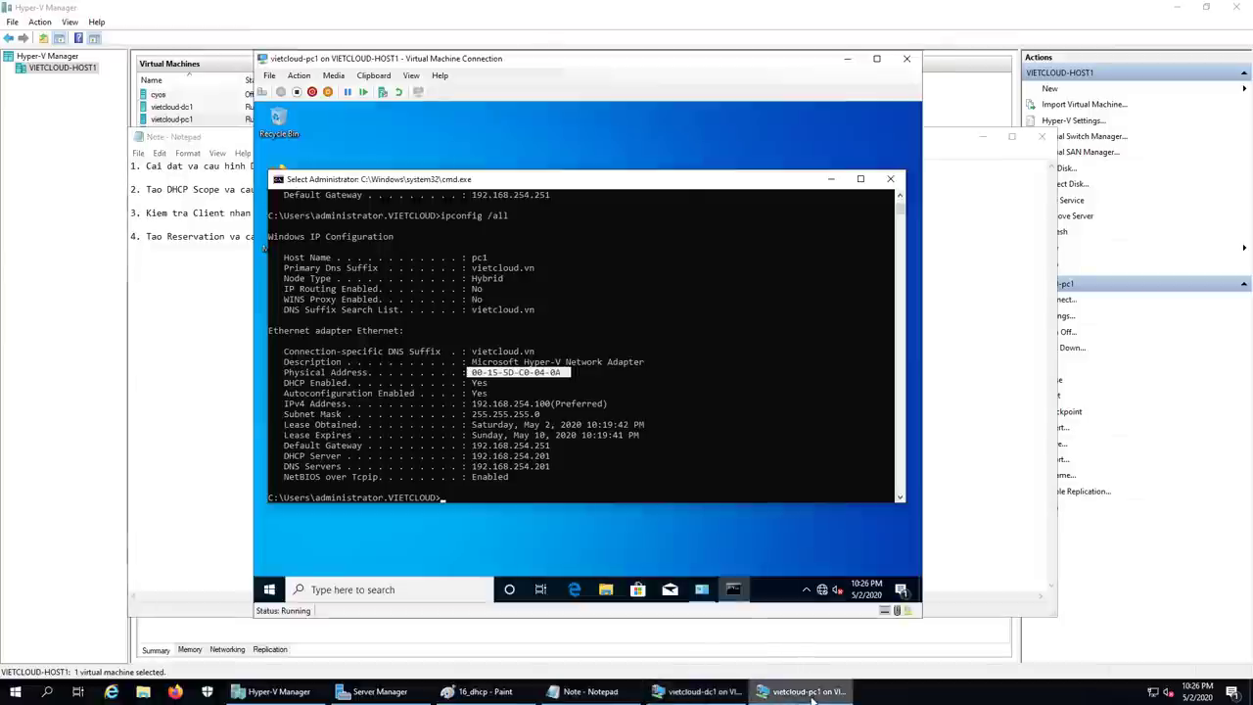
pyautogui.click(657, 444)
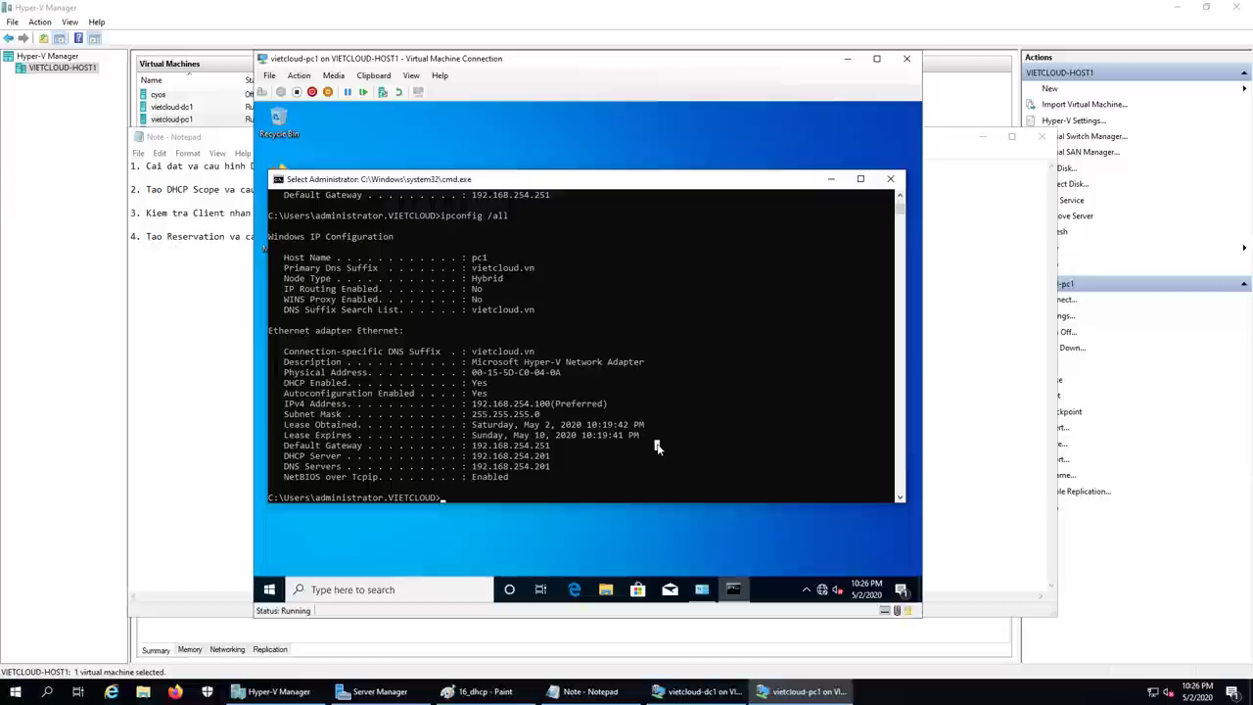
pyautogui.write('ipconfig')
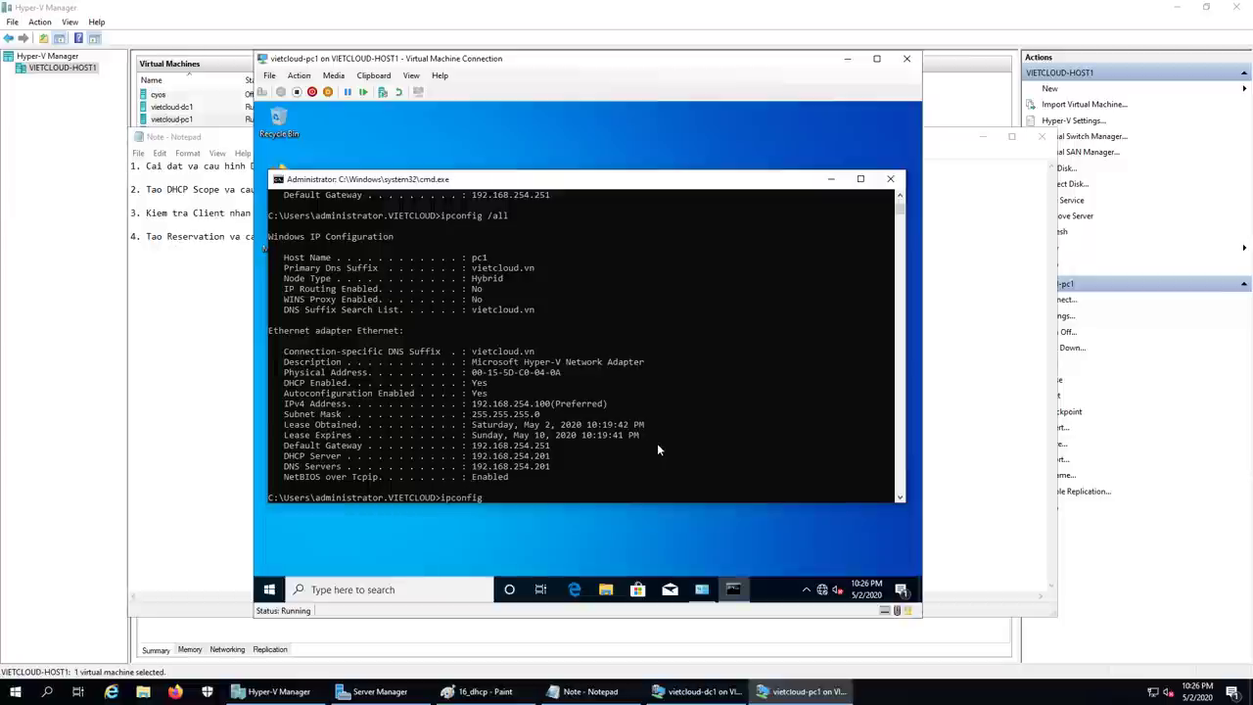
pyautogui.write(' /release')
pyautogui.press('Return')
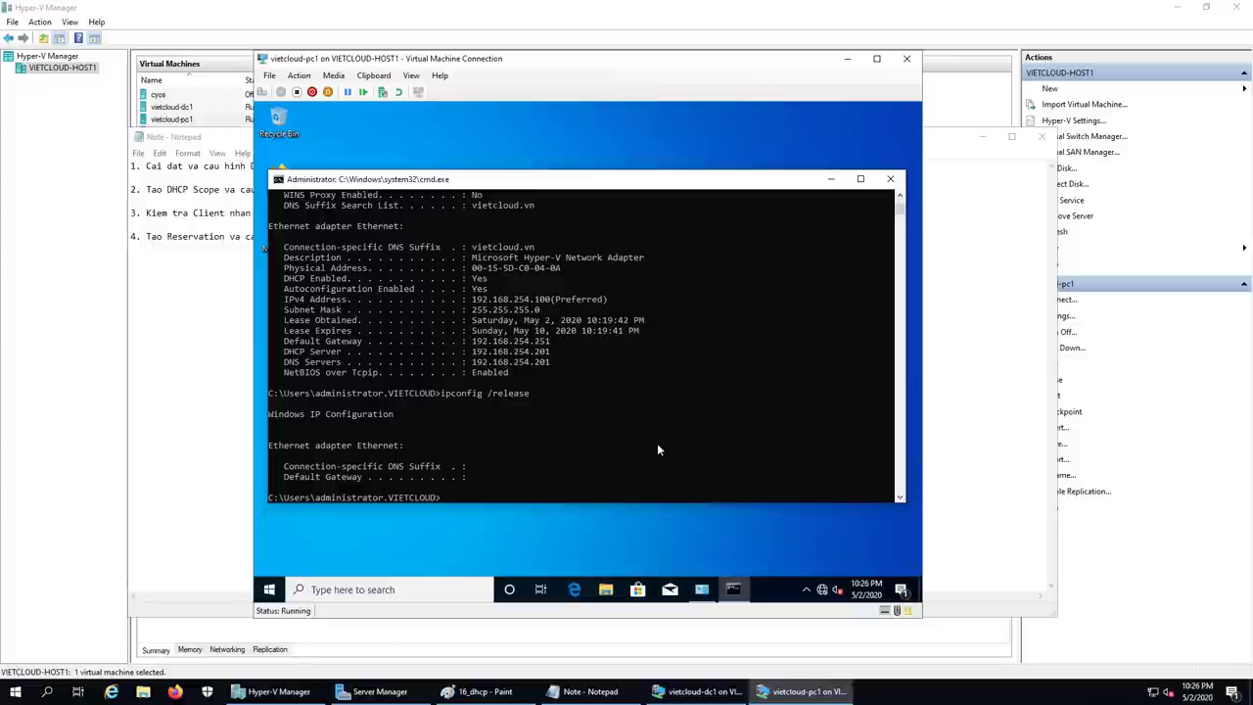
pyautogui.press('Up')
pyautogui.press('BackSpace')
pyautogui.press('BackSpace')
pyautogui.press('BackSpace')
pyautogui.press('BackSpace')
pyautogui.press('BackSpace')
pyautogui.write('new')
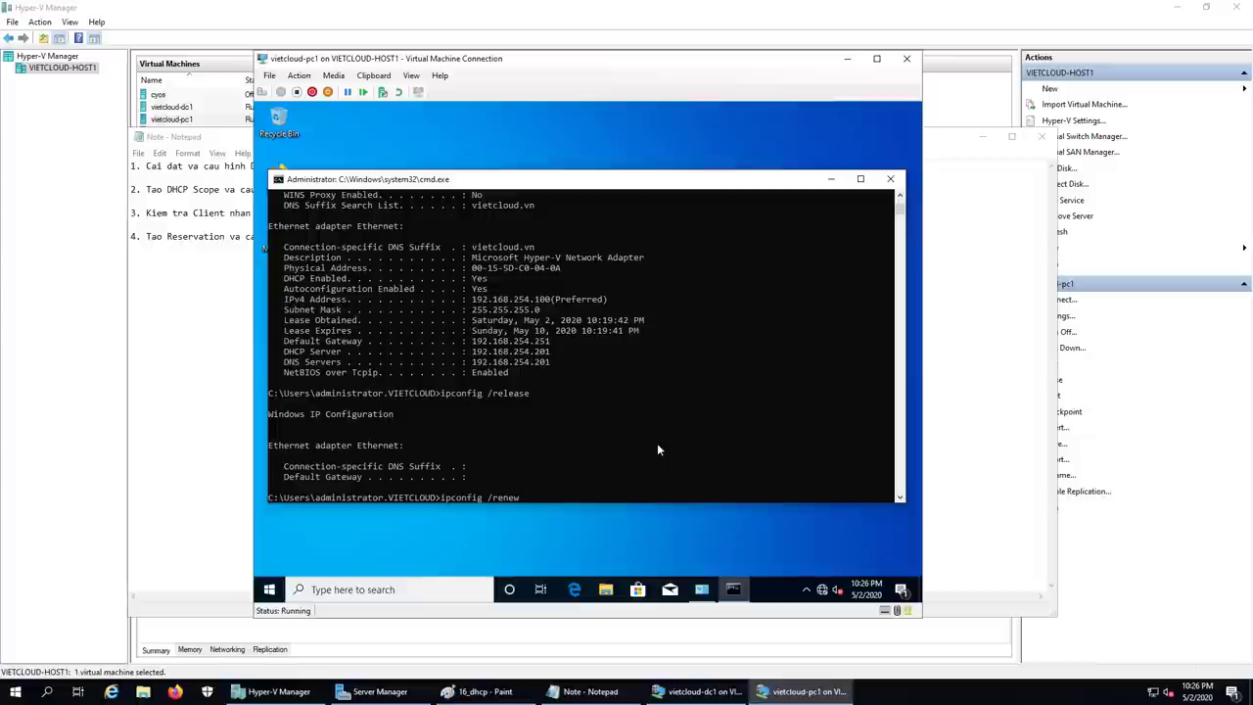
pyautogui.press('Return')
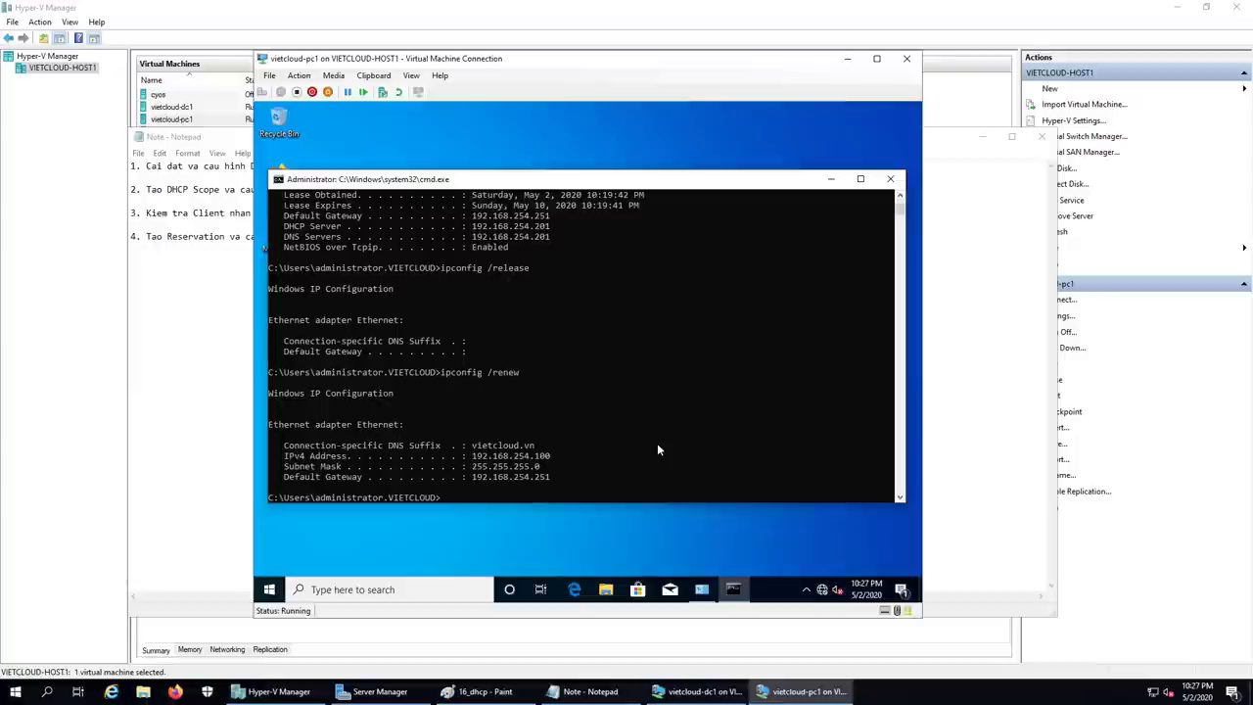
# Step: Run ipconfig /all to confirm 192.168.254.100 from server 192.168.254.201, and copy the IPv4 address
pyautogui.press('Up')
pyautogui.press('BackSpace')
pyautogui.press('BackSpace')
pyautogui.press('BackSpace')
pyautogui.press('BackSpace')
pyautogui.press('BackSpace')
pyautogui.write('all')
pyautogui.press('Return')
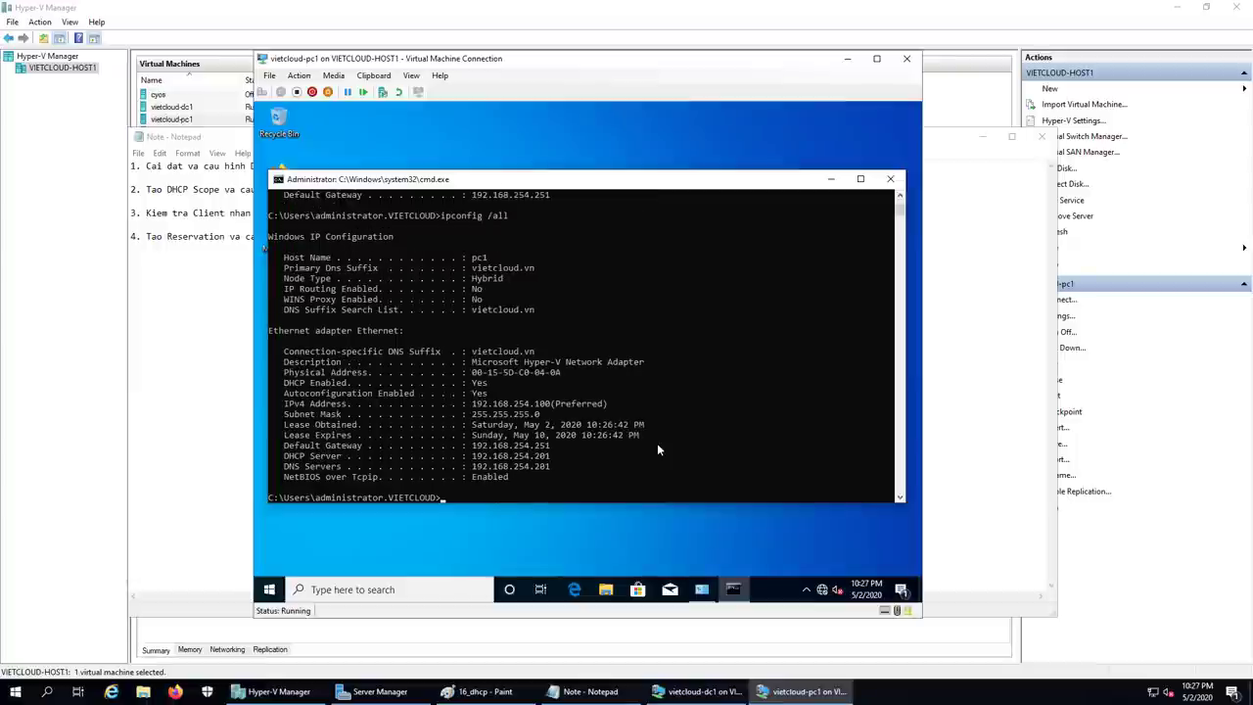
pyautogui.moveTo(550, 405); pyautogui.dragTo(462, 403)
pyautogui.rightClick(774, 397)
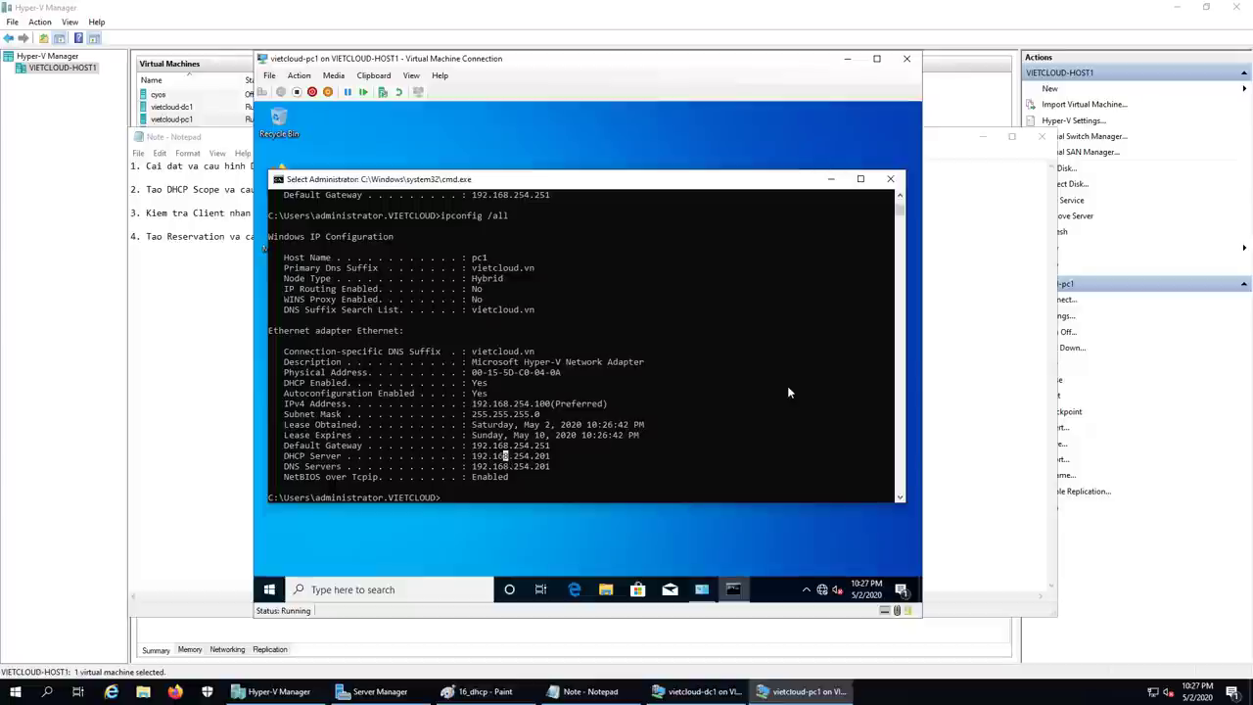
# Step: Type '5. Cau hinh MAC Address Filtering' as item 5 in the Notepad task list
pyautogui.click(588, 691)
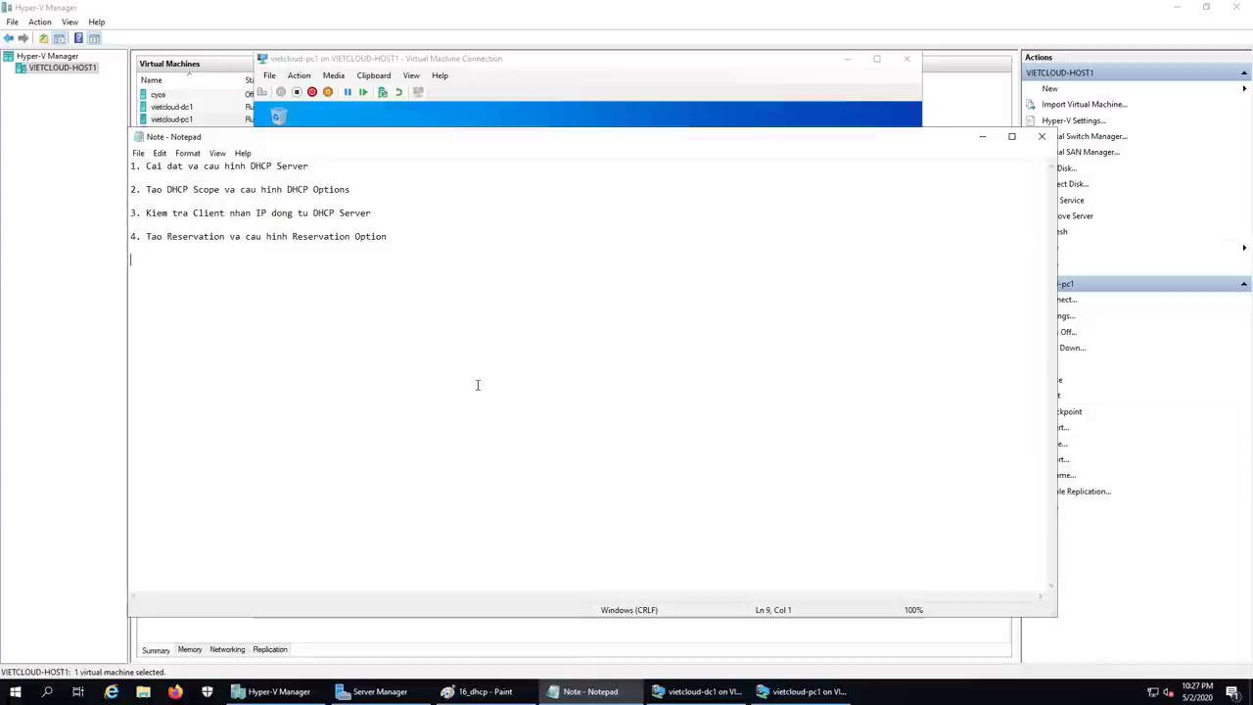
pyautogui.write('5. Cau hinh MAC A')
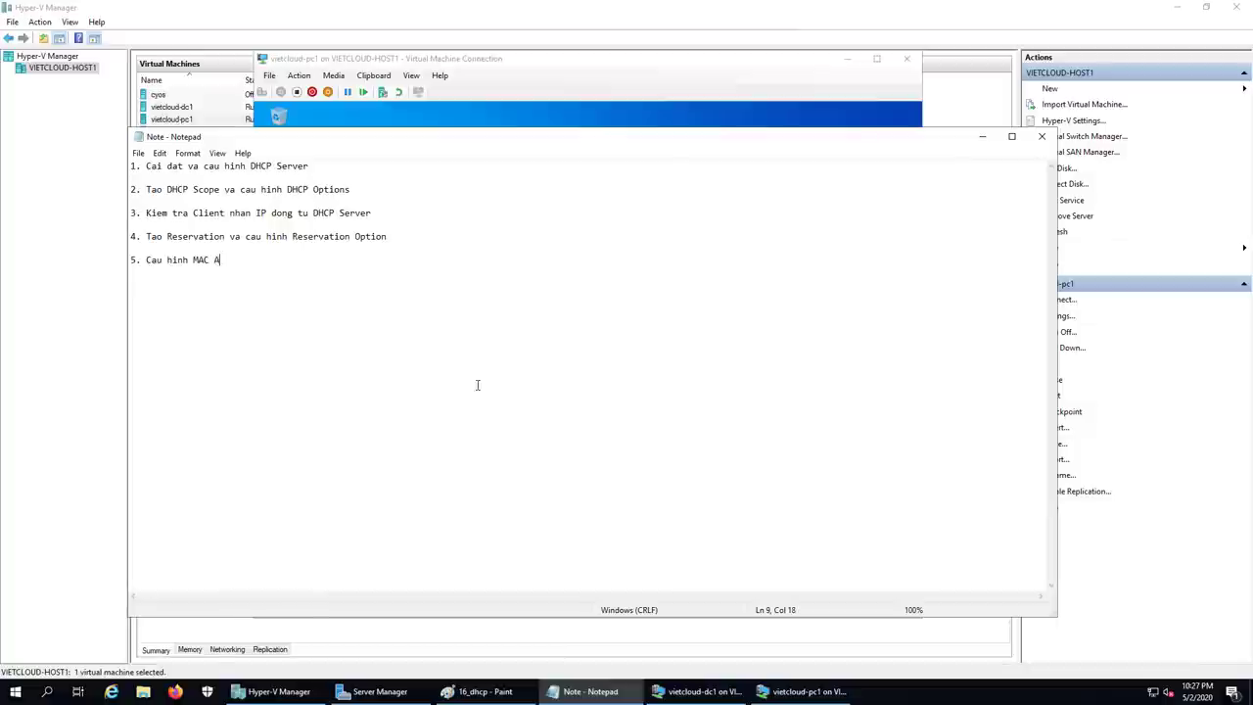
pyautogui.write('ddress File')
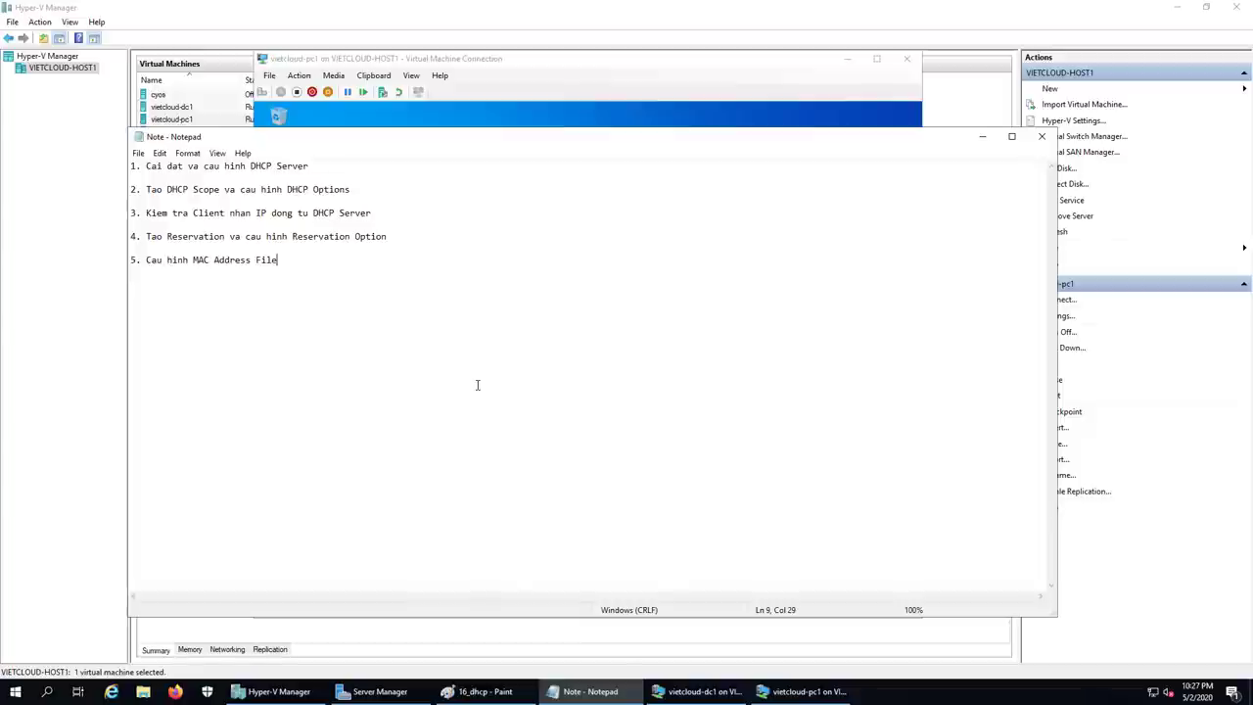
pyautogui.press('BackSpace')
pyautogui.write('tering')
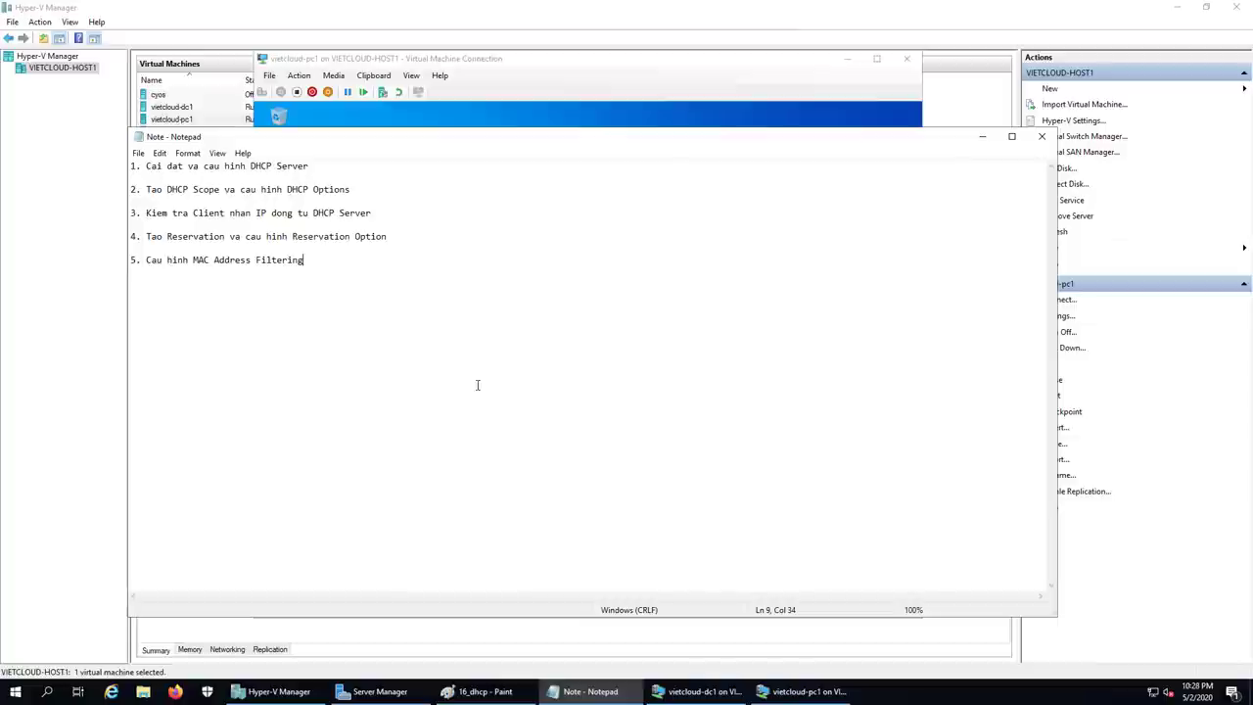
pyautogui.click(548, 246)
pyautogui.click(225, 260)
pyautogui.click(323, 265)
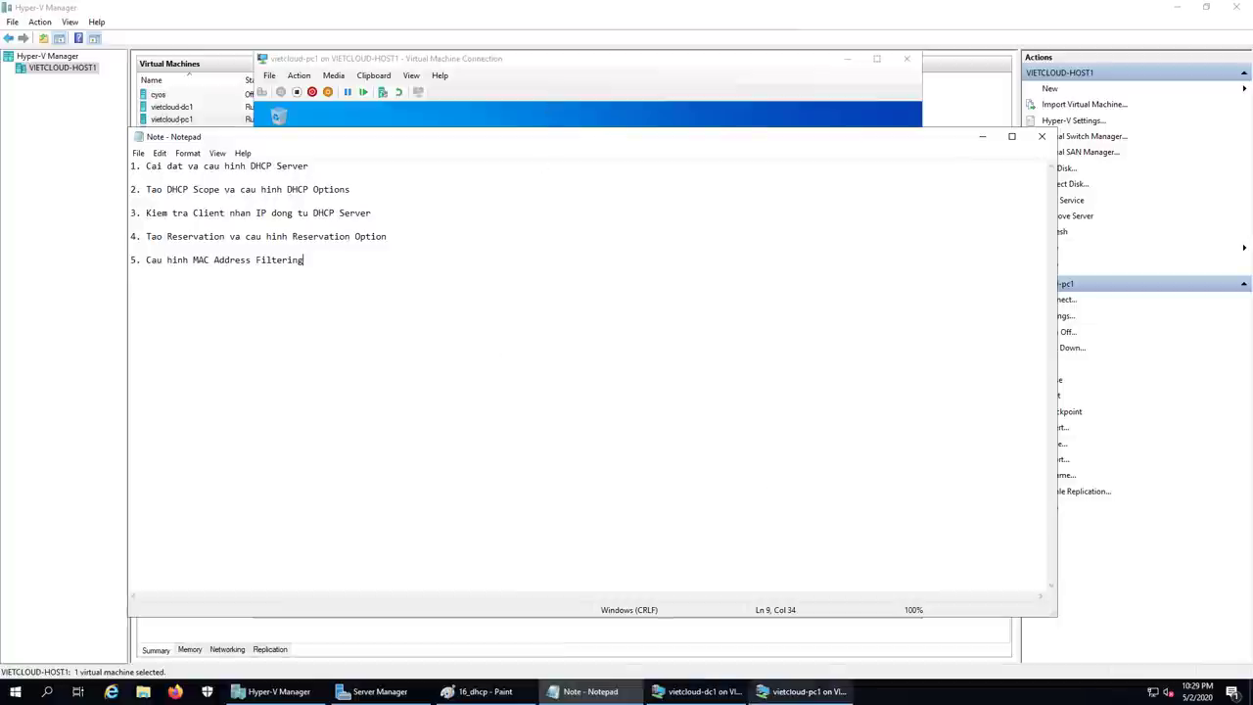
# Step: Minimize the vietcloud-pc1 window and restore vietcloud-dc1's DHCP console showing the pc1 reservation options
pyautogui.click(802, 690)
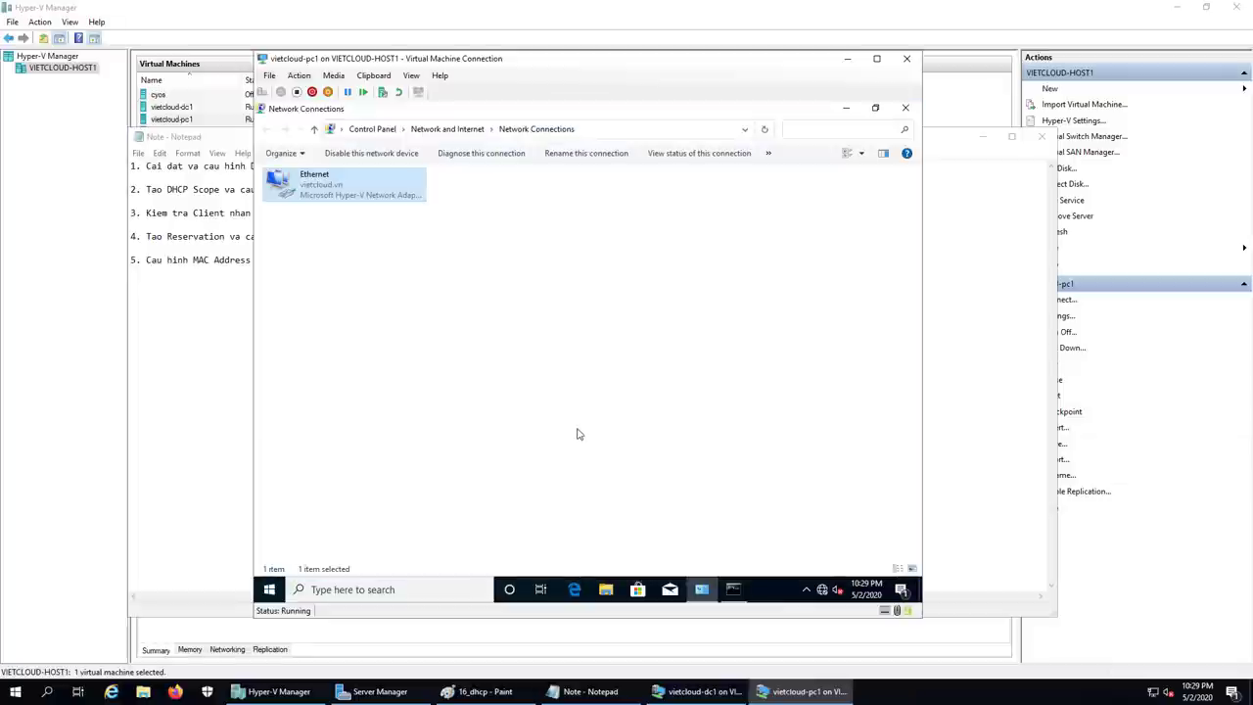
pyautogui.click(741, 591)
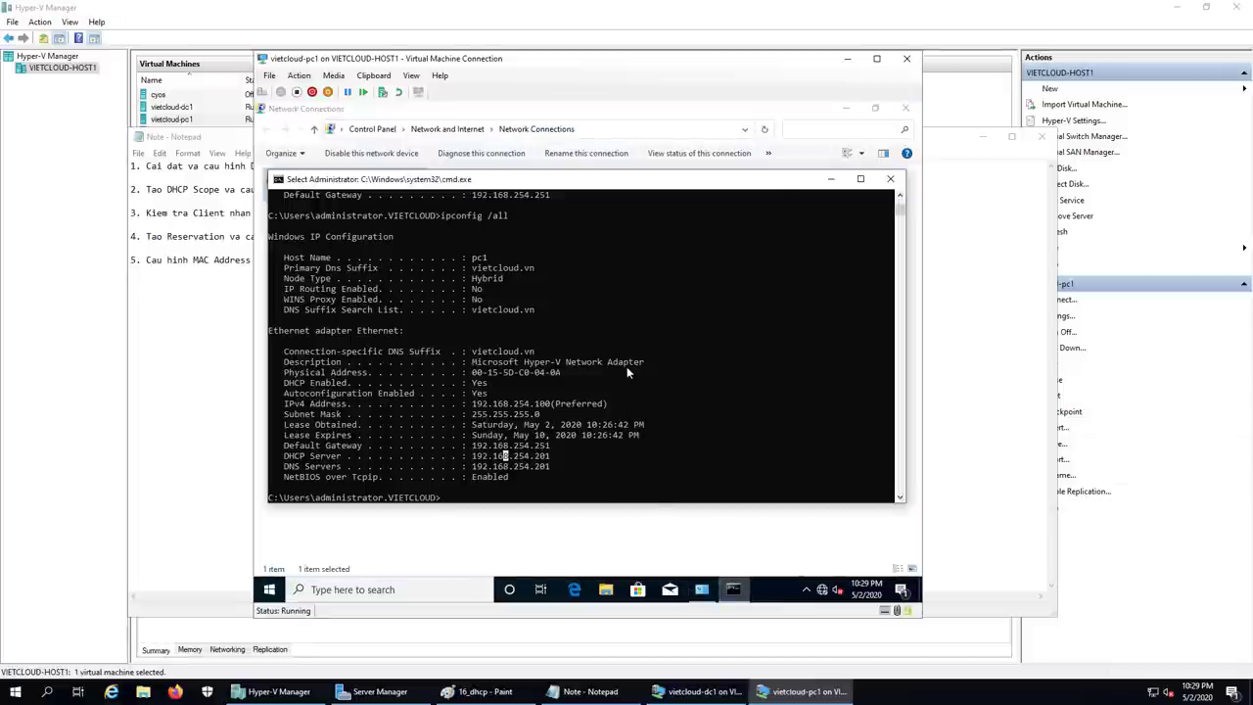
pyautogui.click(848, 58)
pyautogui.moveTo(700, 691)
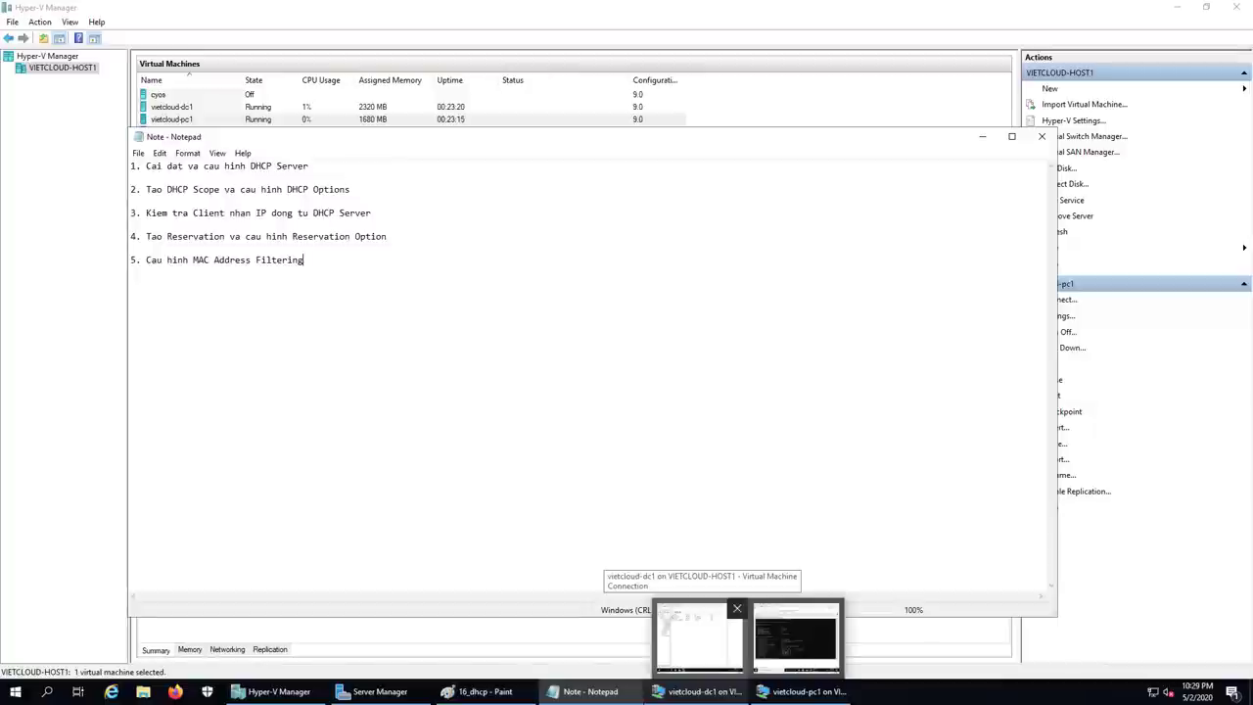
pyautogui.click(697, 636)
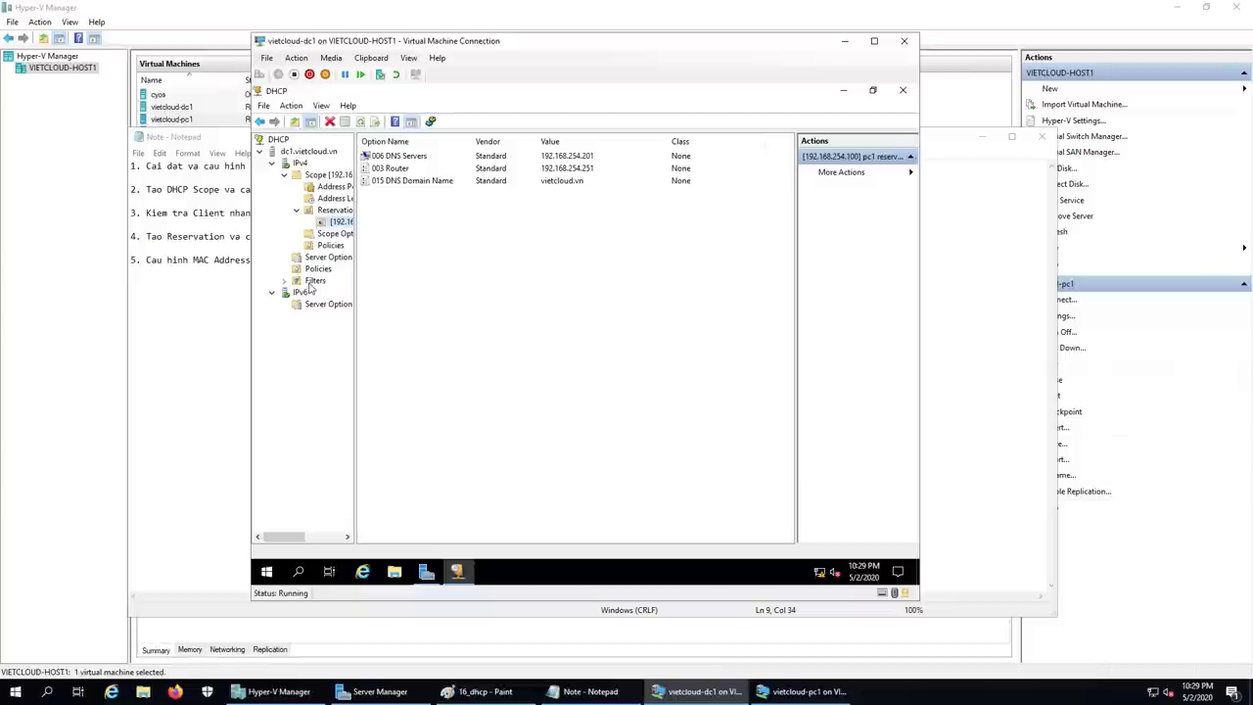
# Step: Expand IPv4 > Filters, enable the Deny filter, and start a New Filter for it
pyautogui.click(296, 211)
pyautogui.doubleClick(315, 270)
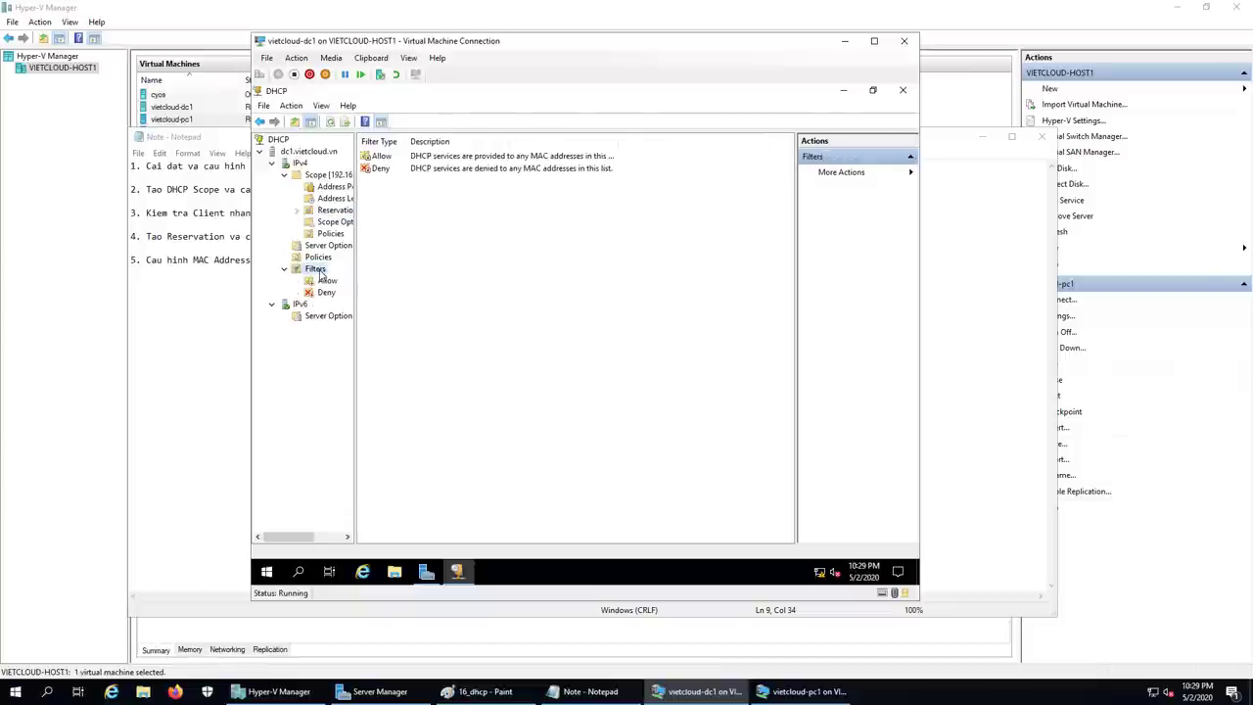
pyautogui.click(285, 175)
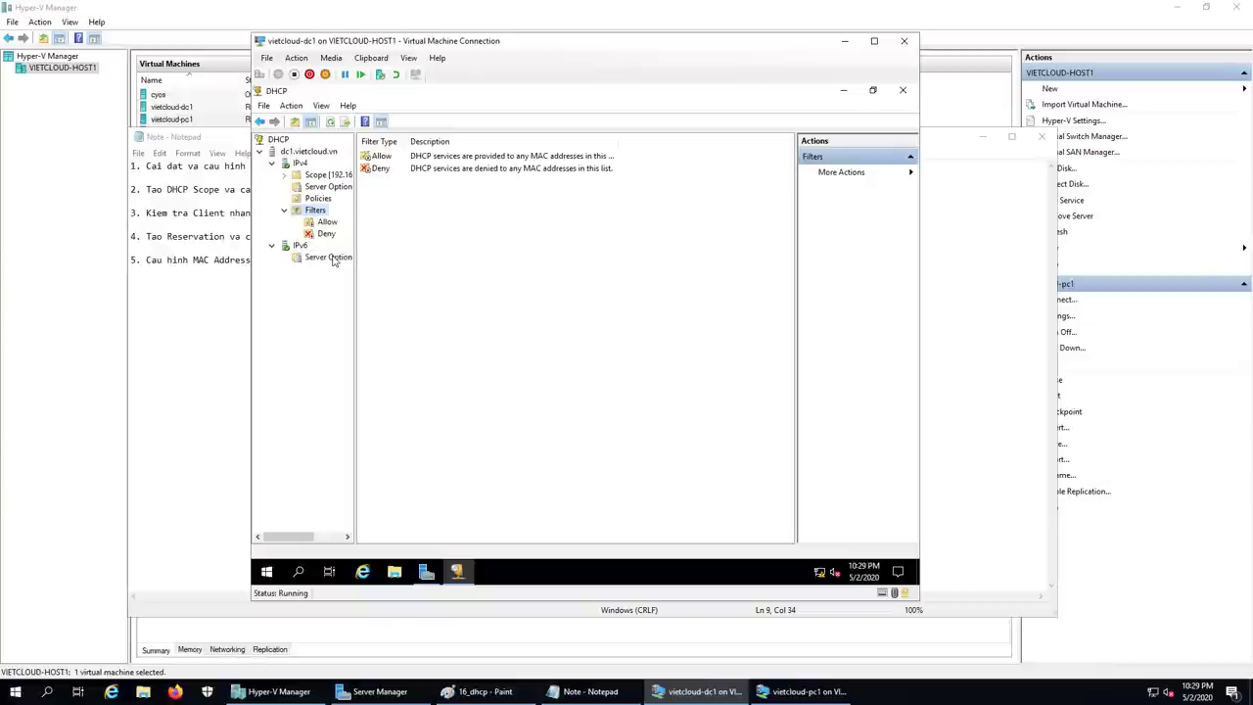
pyautogui.click(326, 234)
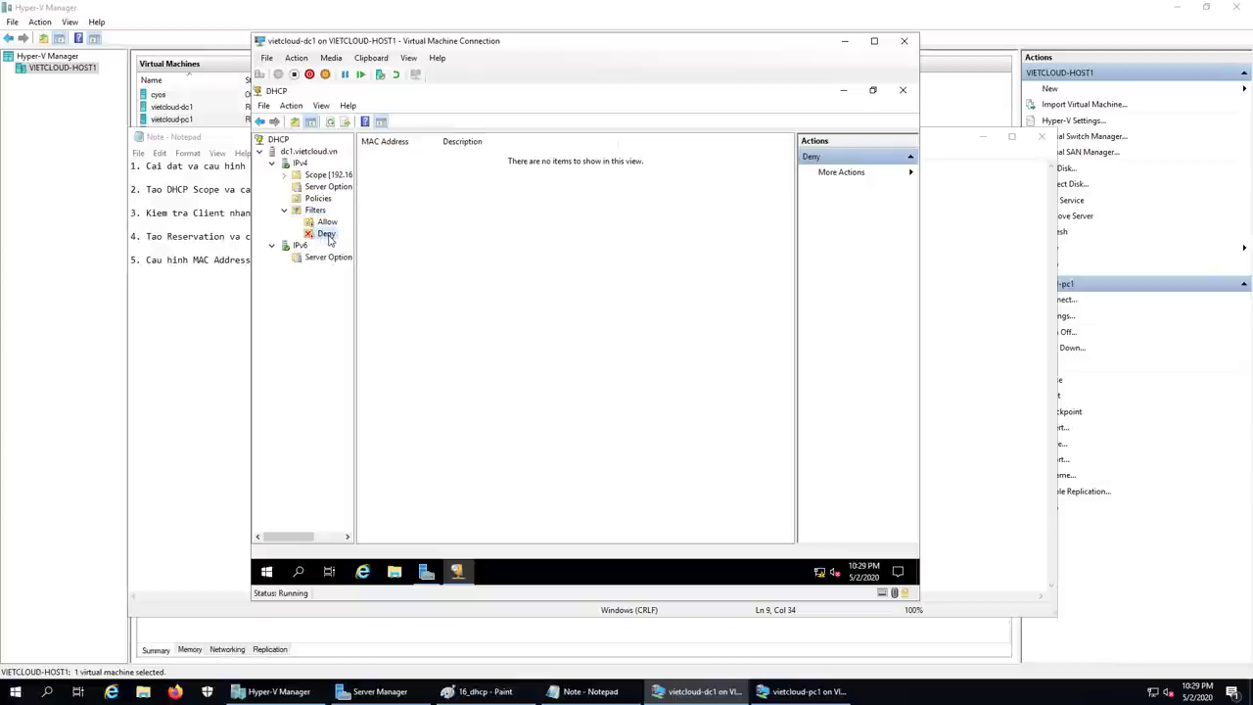
pyautogui.rightClick(329, 240)
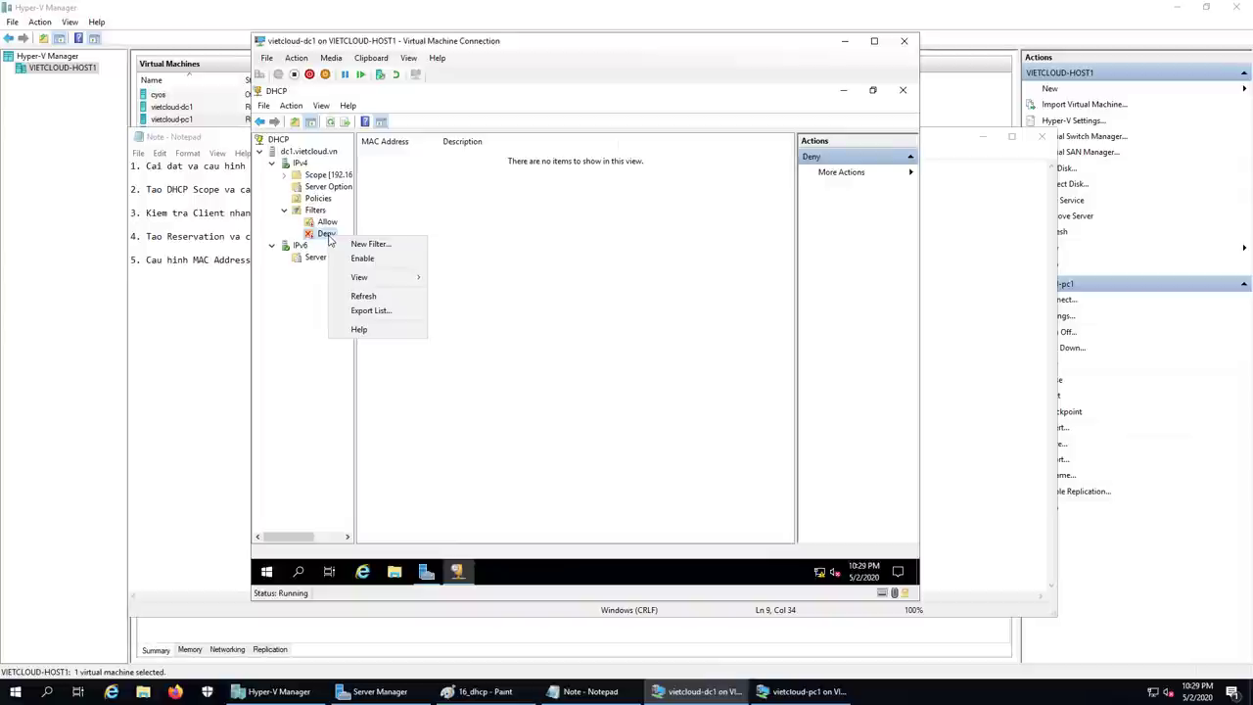
pyautogui.click(413, 264)
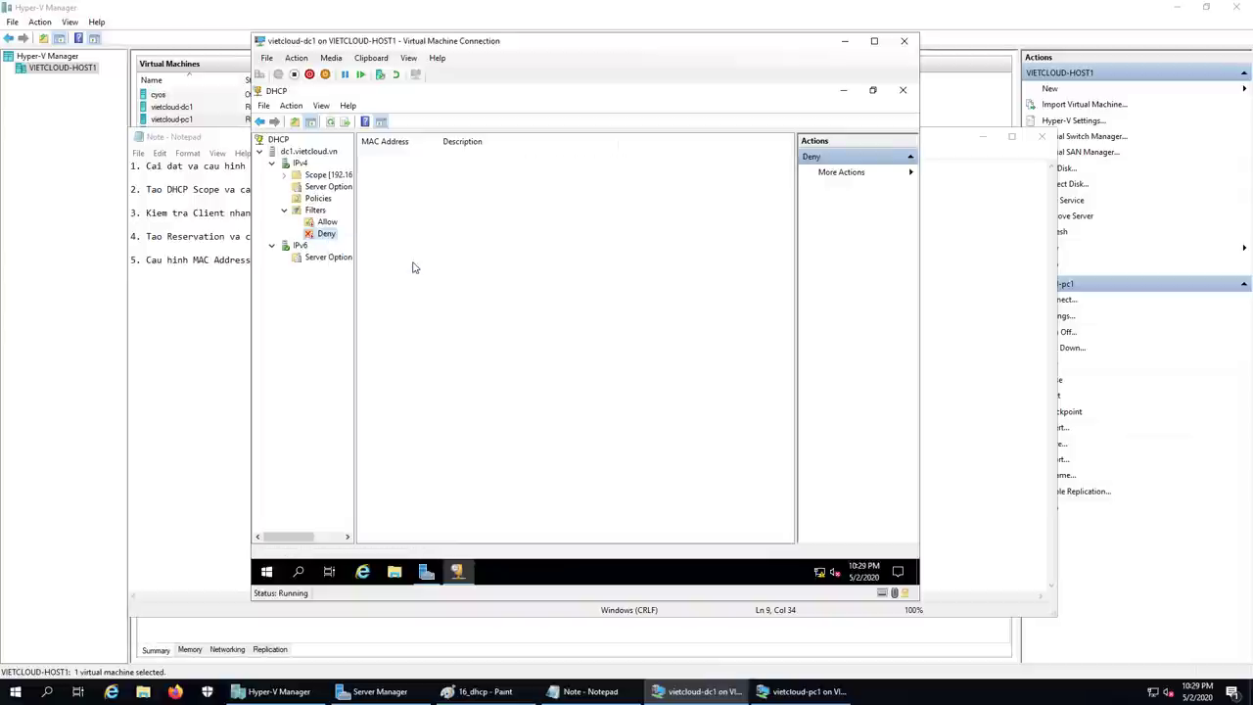
pyautogui.rightClick(330, 238)
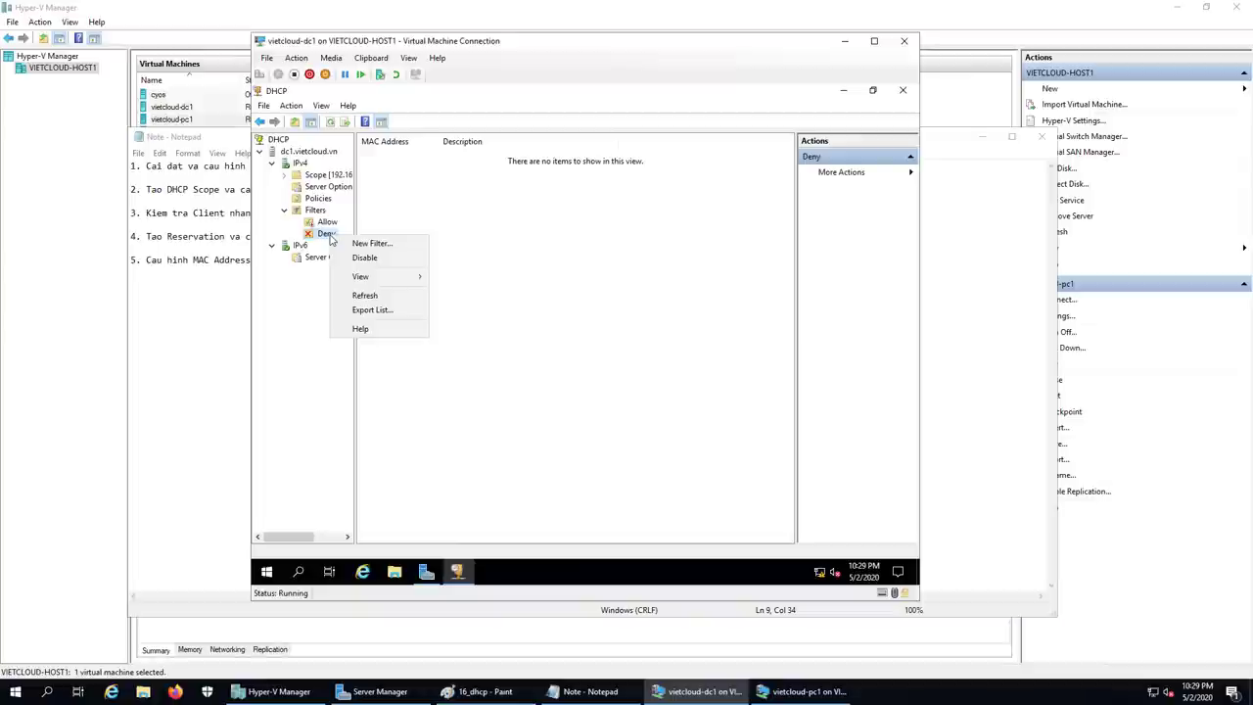
pyautogui.click(371, 242)
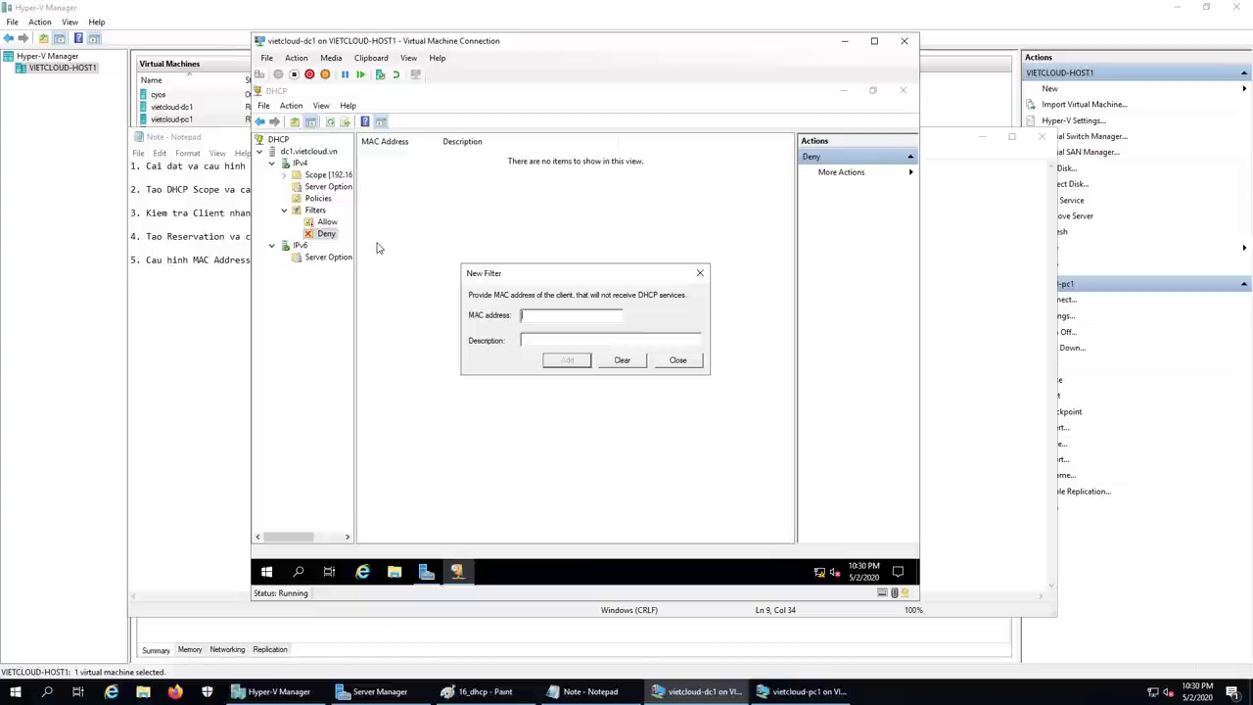
# Step: Add Deny filter MAC 00-15-5D-C0-04-0A with description 'Khong cap IP cho pc1'
pyautogui.click(802, 691)
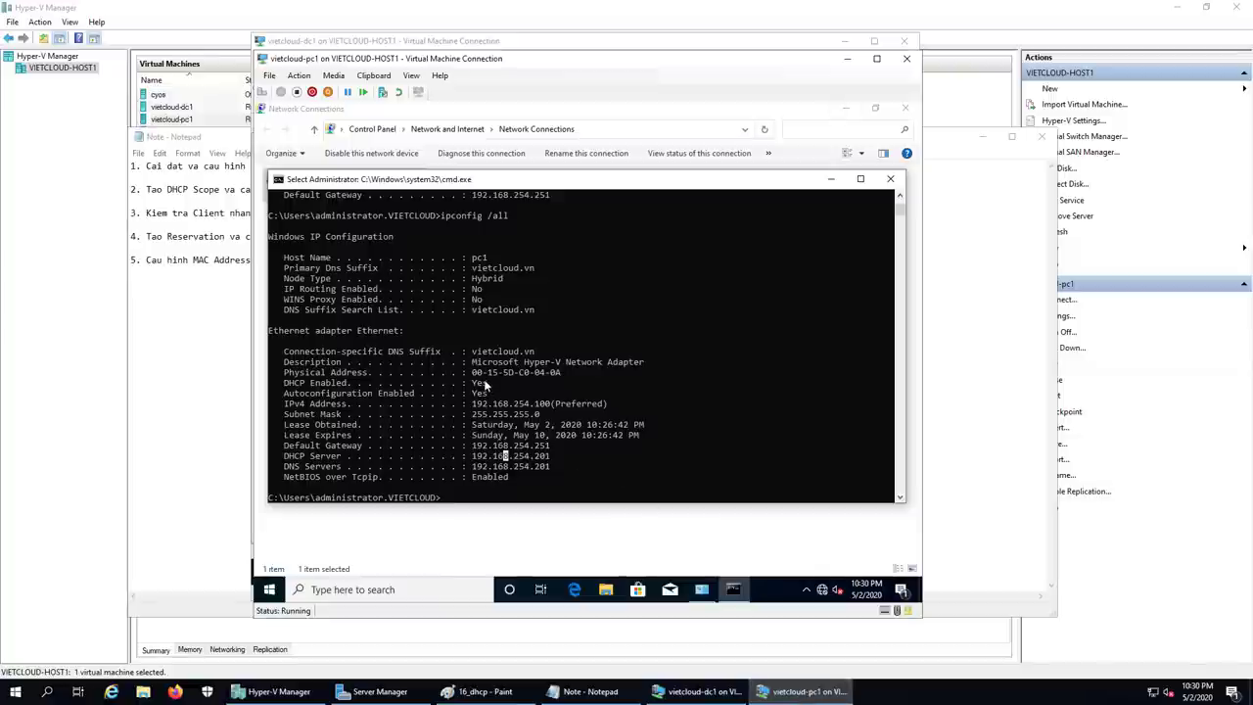
pyautogui.click(699, 691)
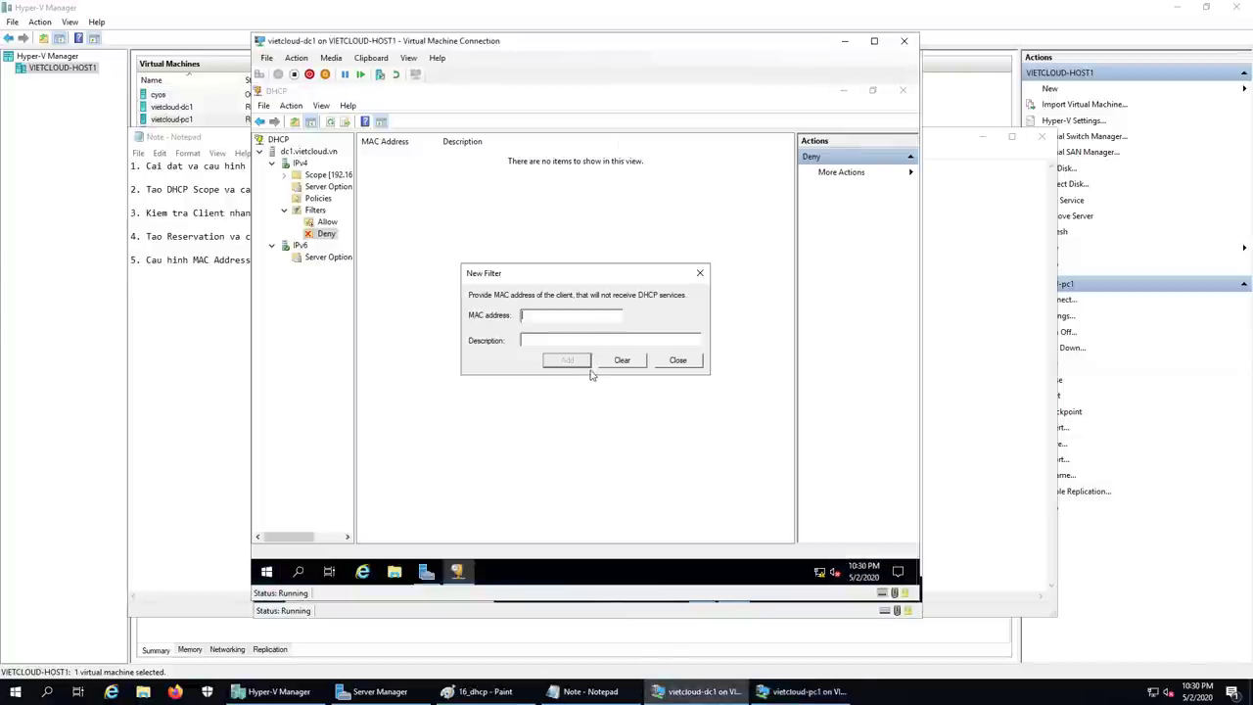
pyautogui.write('00-15')
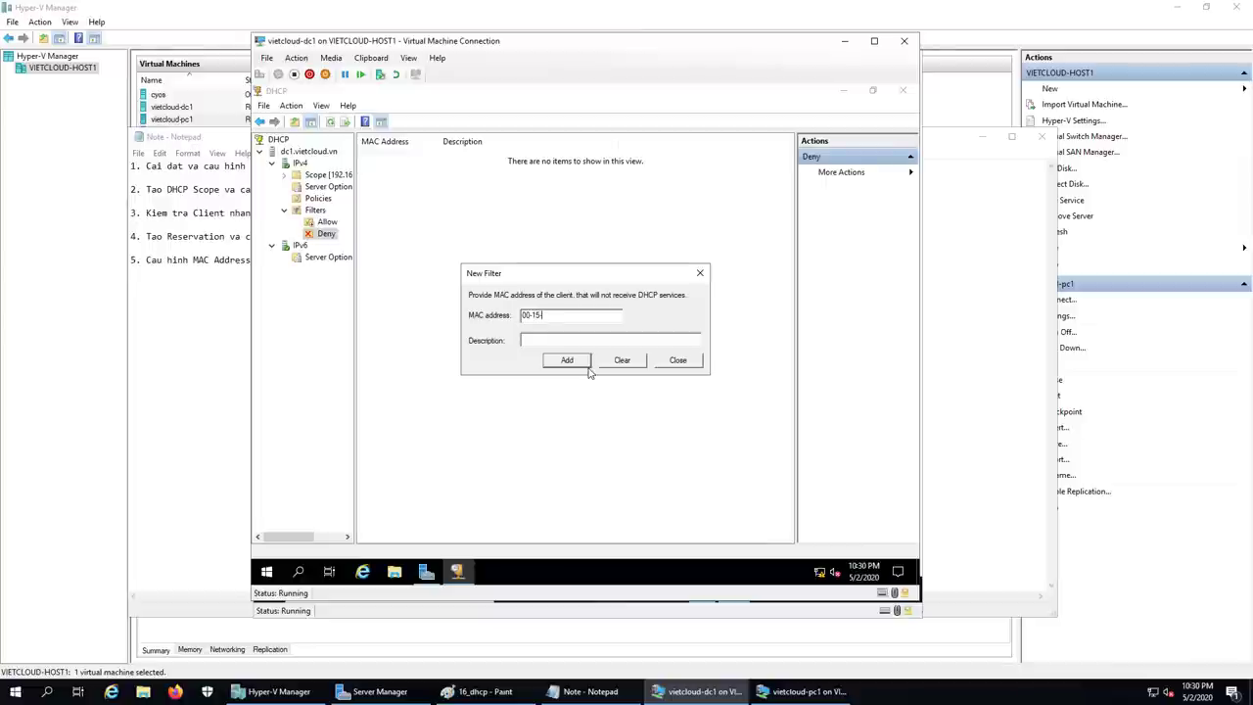
pyautogui.write('-5D-')
pyautogui.click(803, 691)
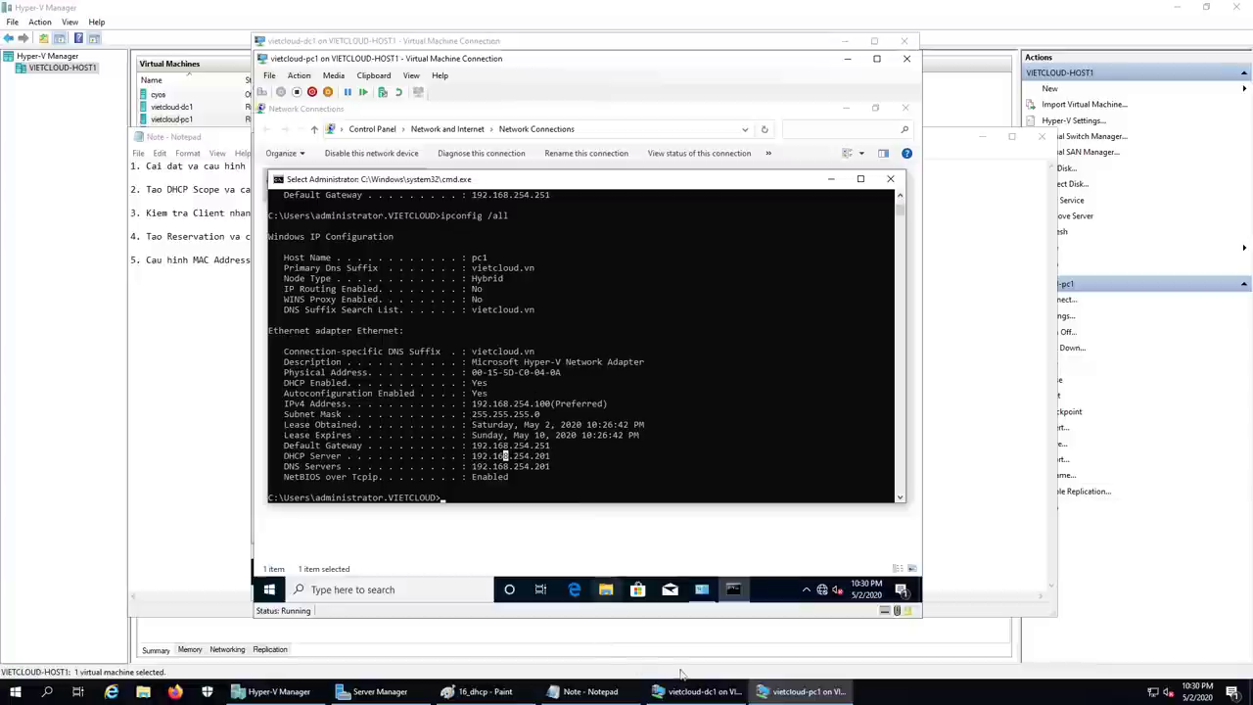
pyautogui.click(699, 691)
pyautogui.write('C')
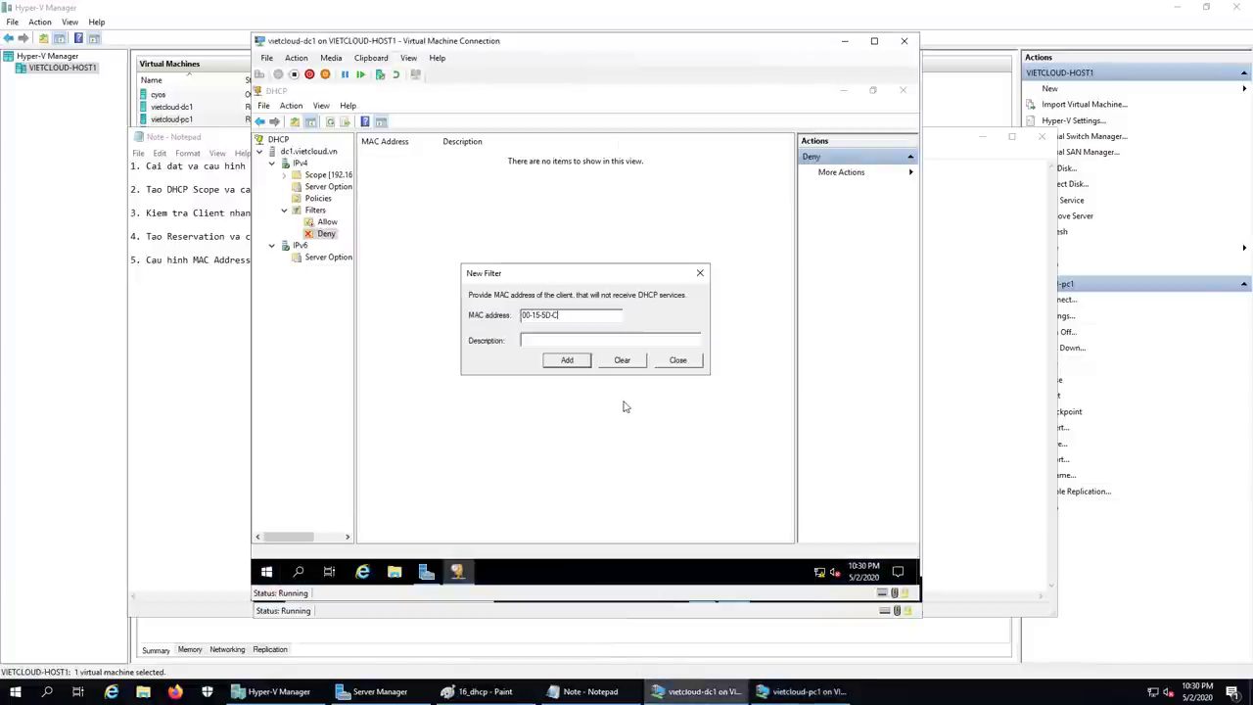
pyautogui.write('0-04-0A')
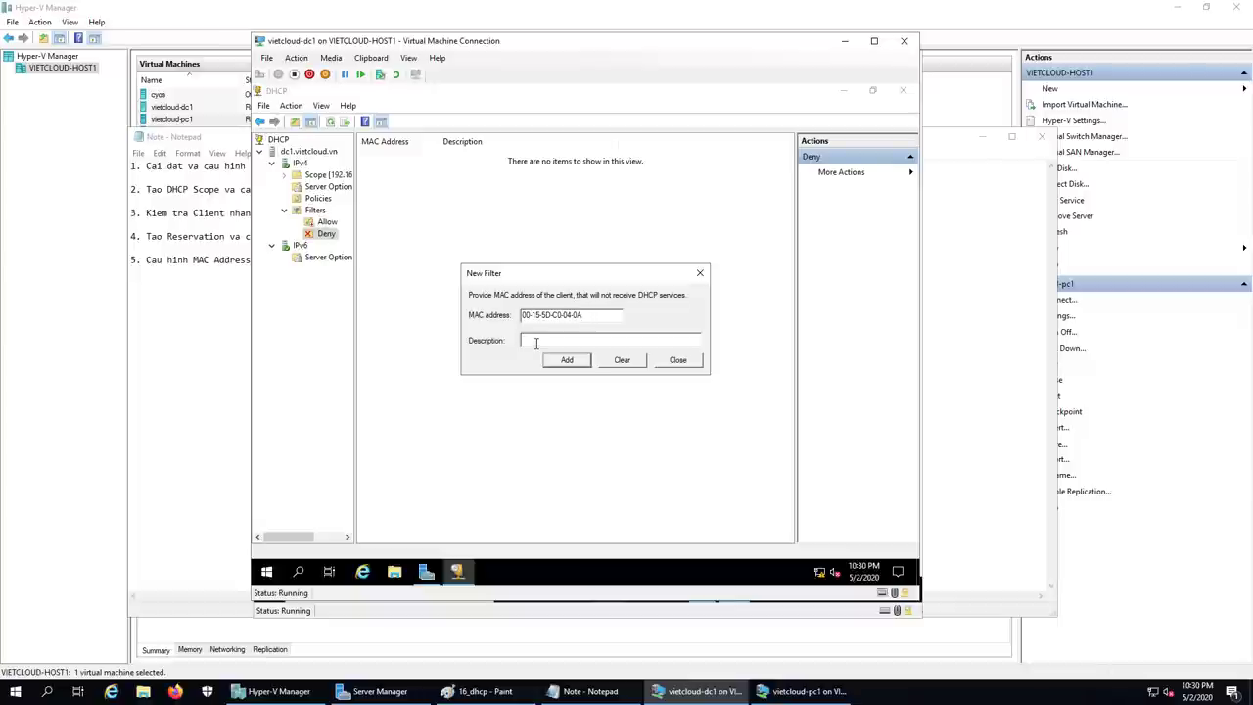
pyautogui.write('C')
pyautogui.press('BackSpace')
pyautogui.write('Khong cap ')
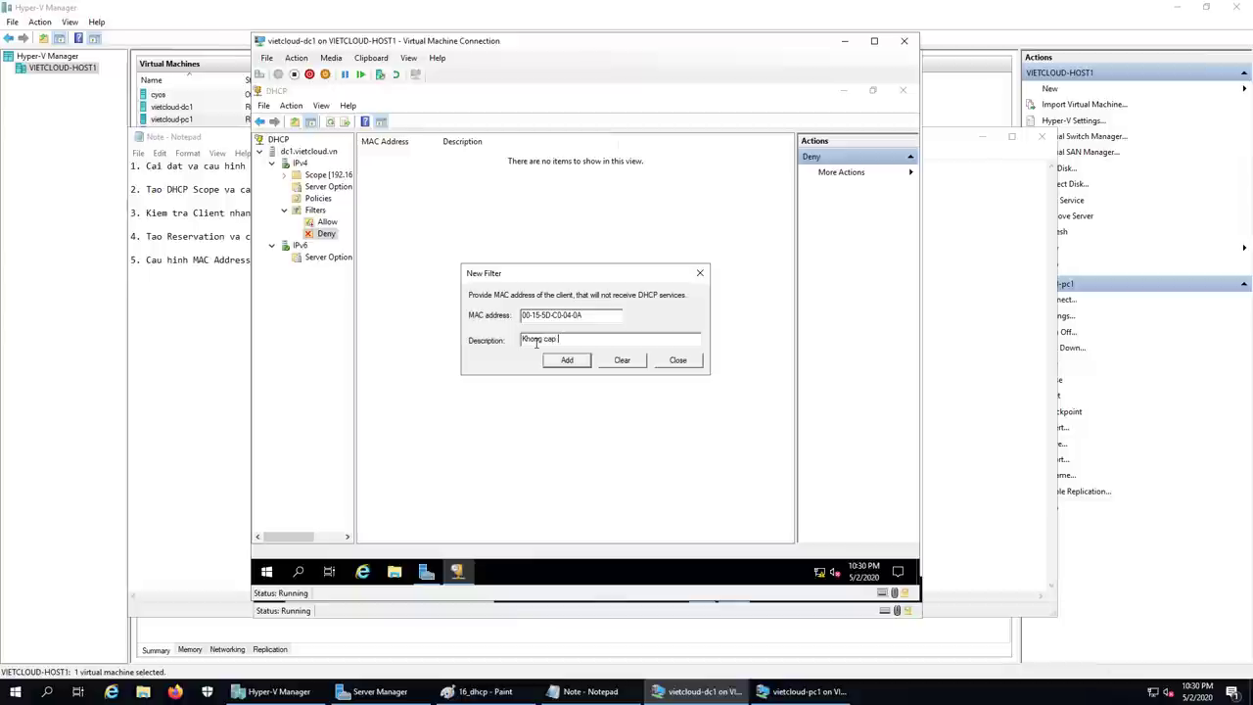
pyautogui.write('IP cho pc1')
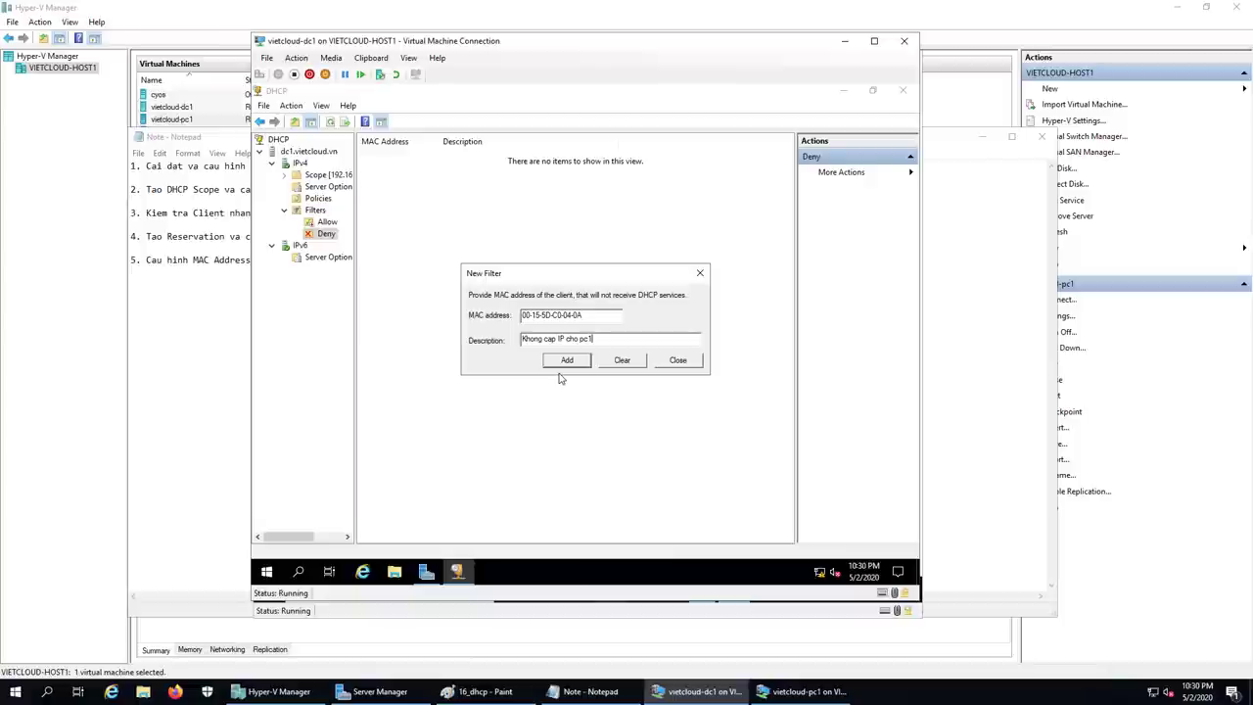
pyautogui.click(565, 361)
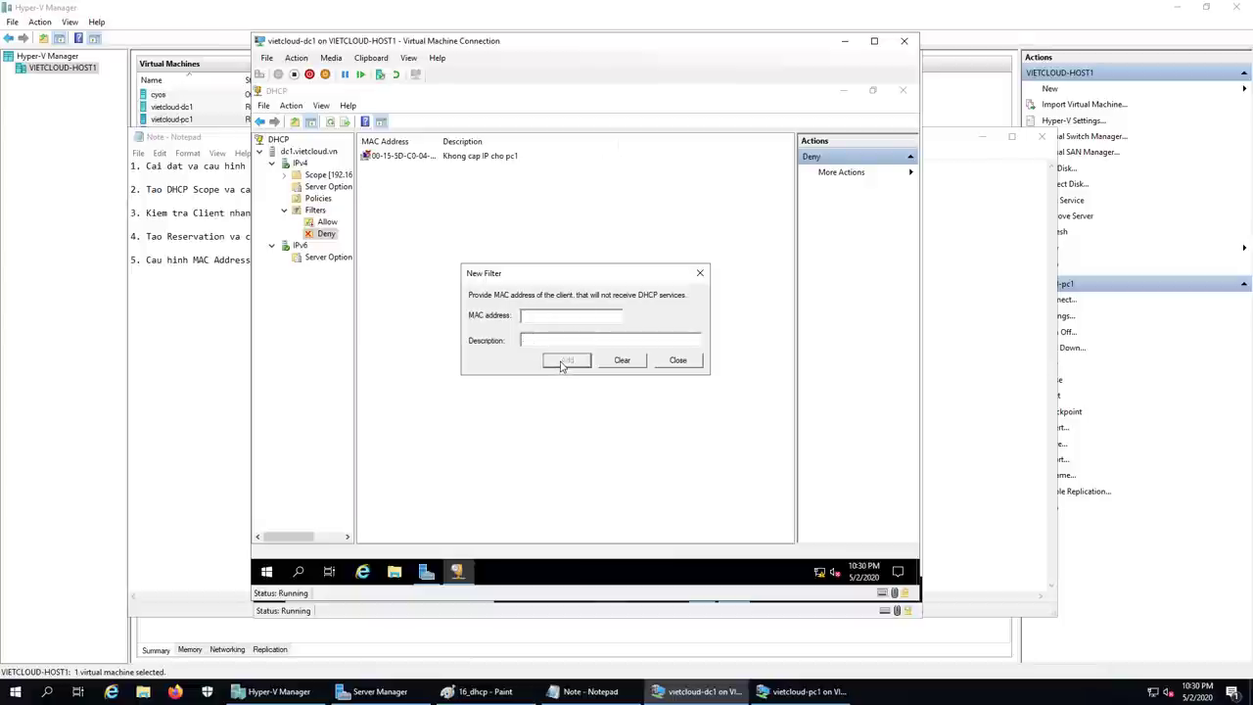
pyautogui.click(677, 359)
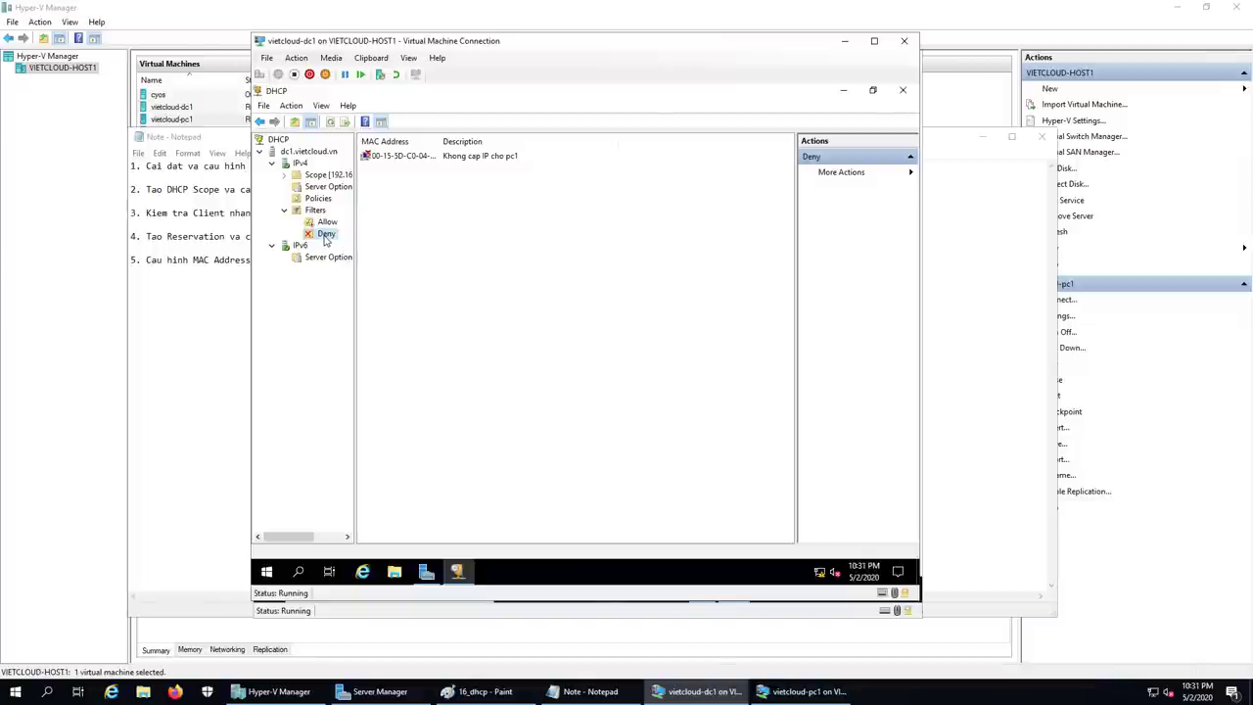
# Step: Check the new denied MAC entry in the Deny list
pyautogui.click(398, 159)
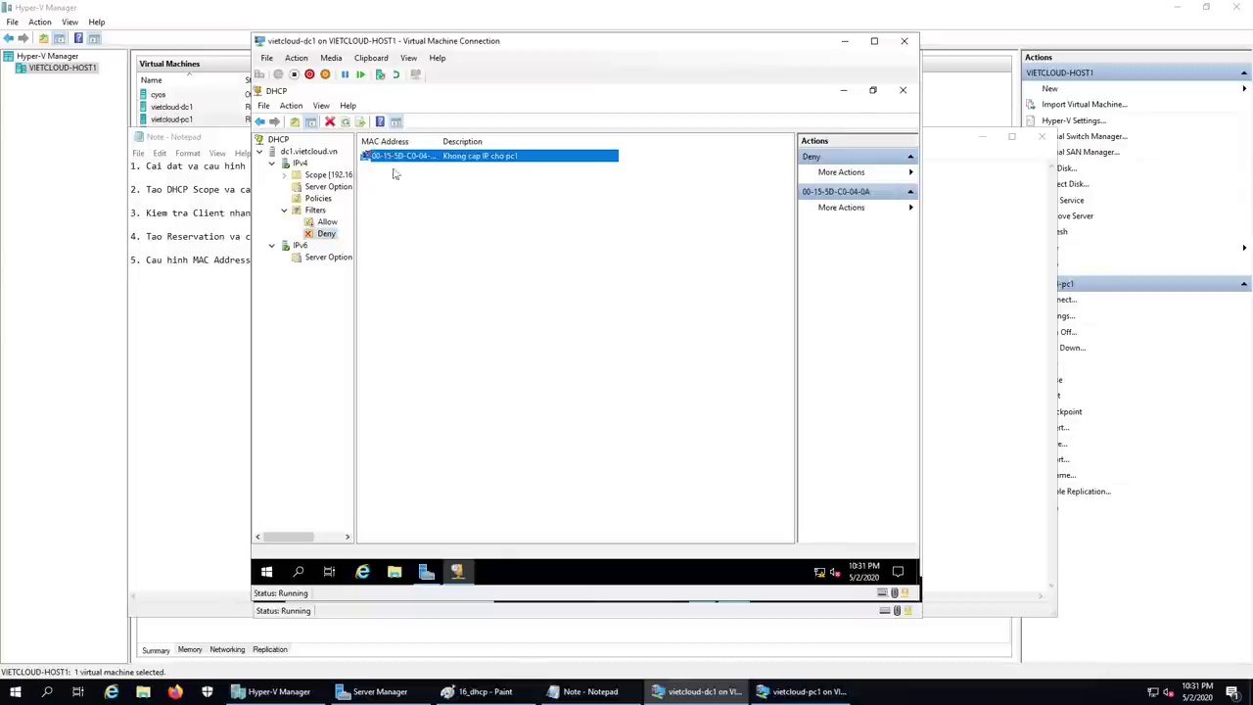
pyautogui.click(395, 202)
pyautogui.click(382, 158)
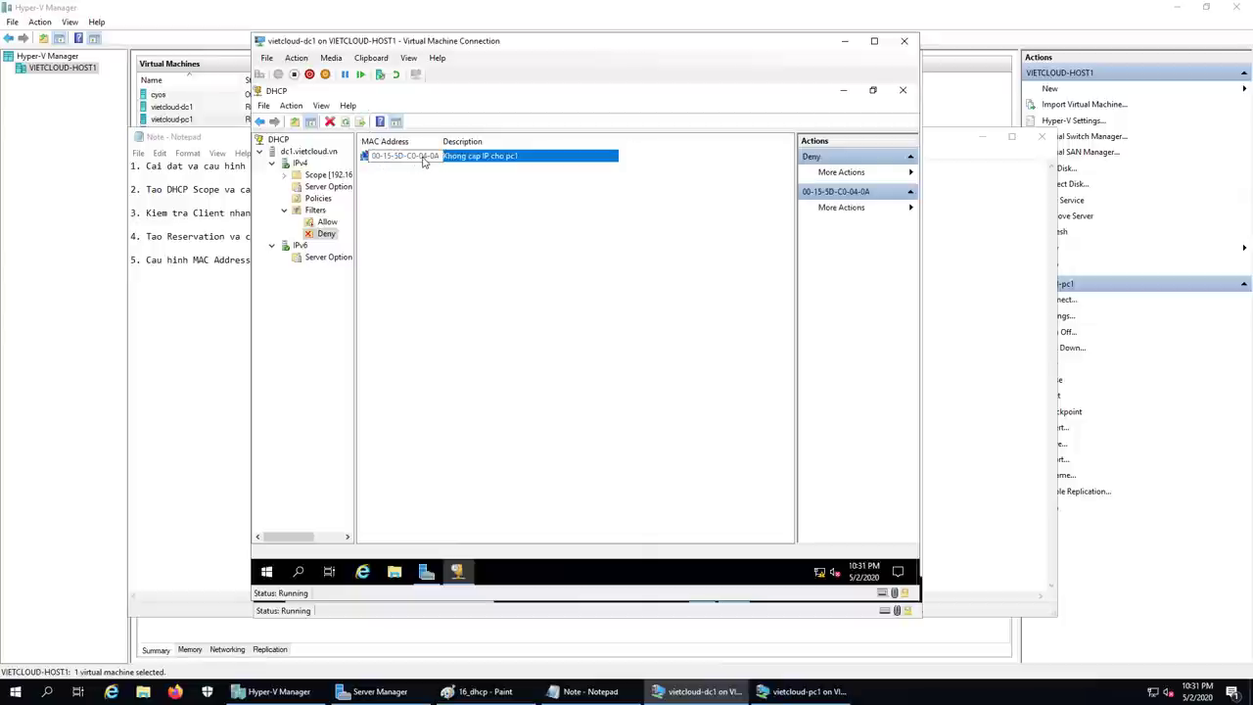
pyautogui.click(441, 160)
pyautogui.click(470, 297)
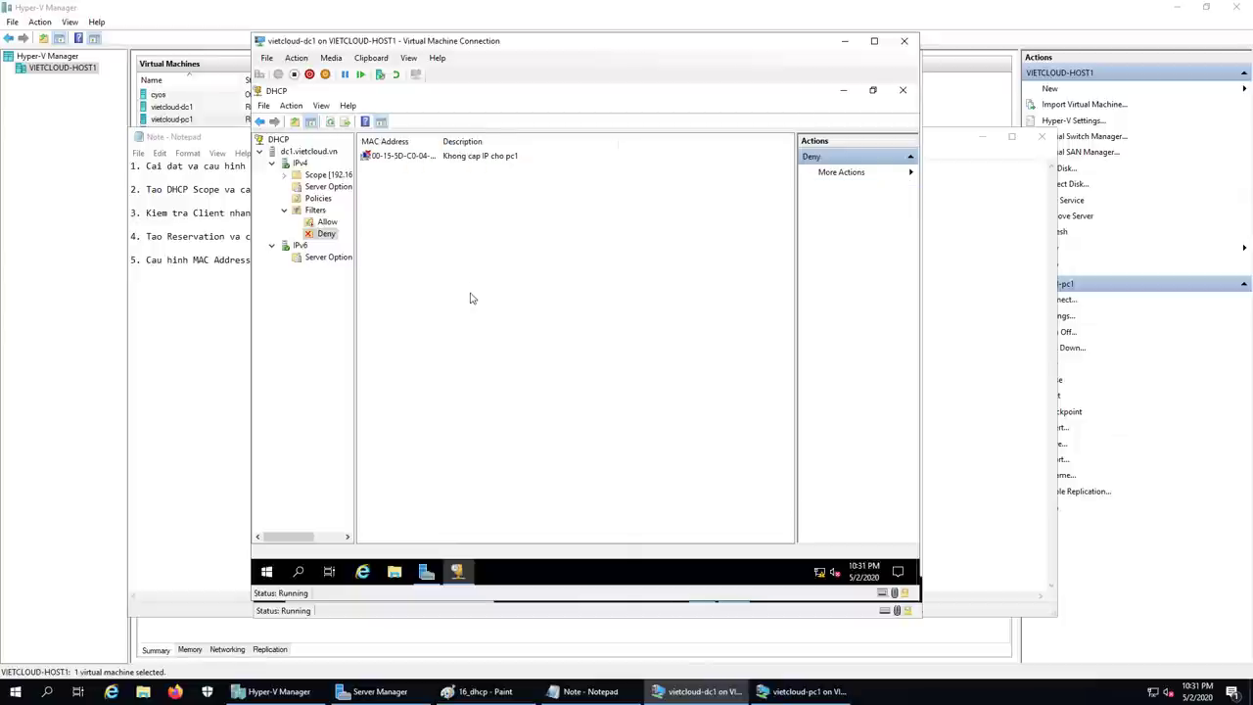